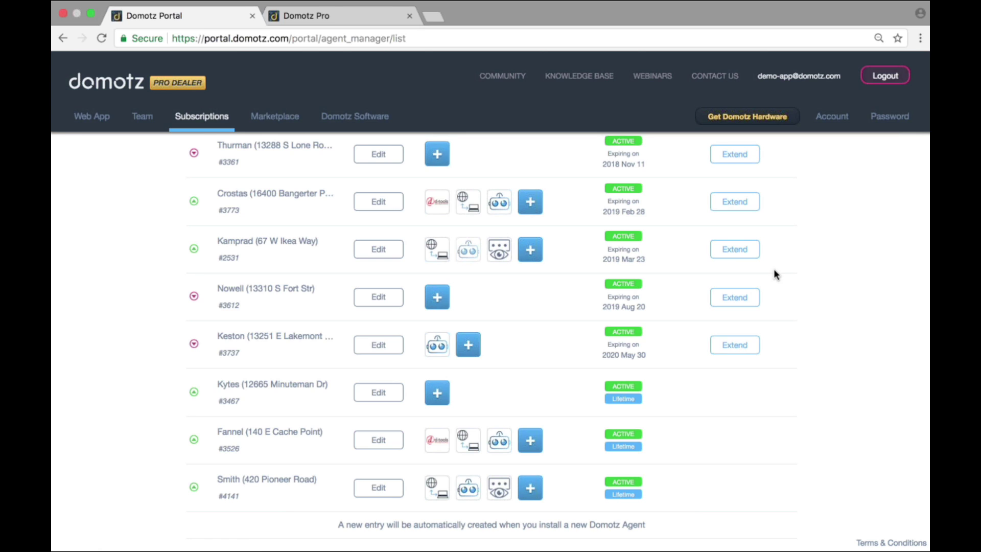
Step: Go from the subscriptions list to the portal's Web App page, which offers Demo Mode
{"action": "left_click", "coordinate": [88, 117]}
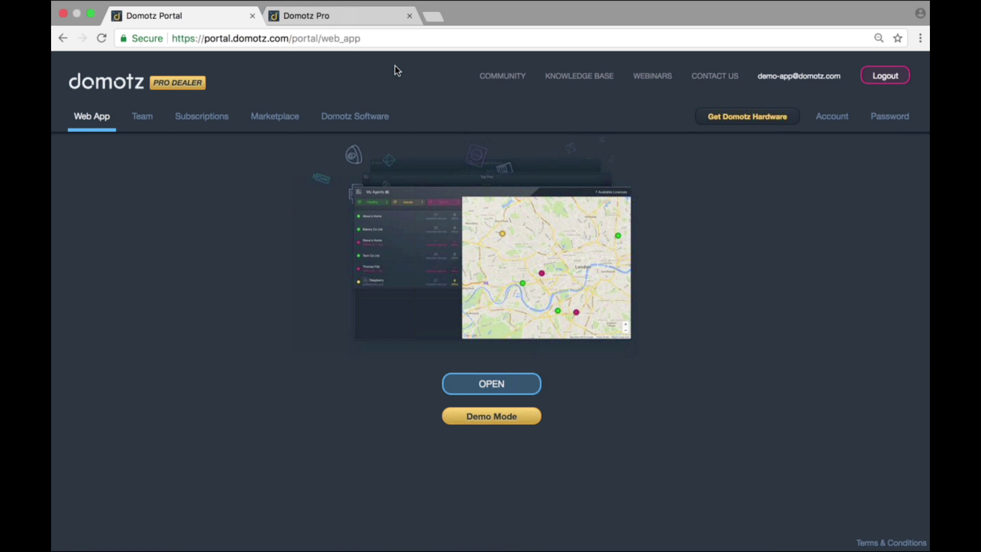
Step: Switch to the Domotz Pro tab showing the My Agents overview with 10 agents
{"action": "key", "text": "ctrl+Tab"}
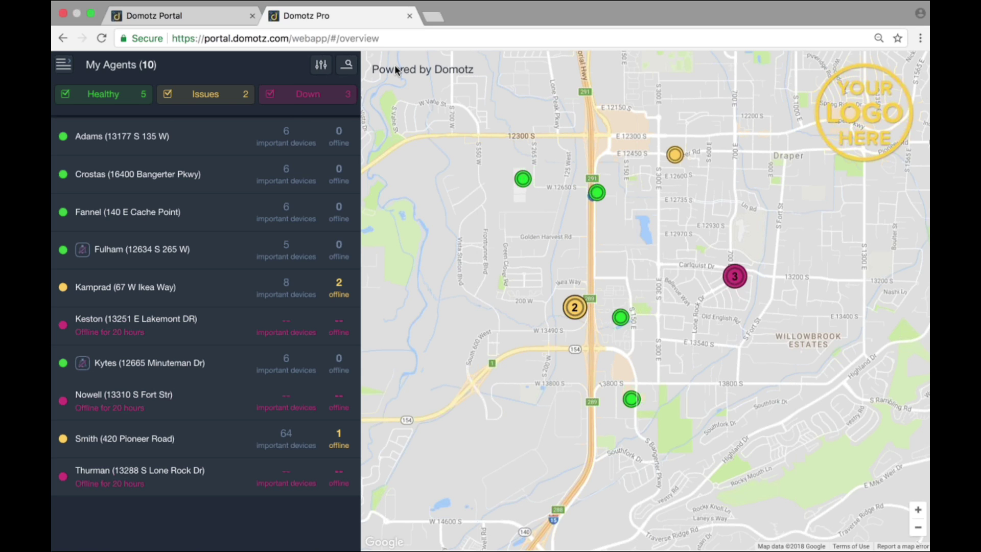
{"action": "left_click", "coordinate": [735, 278]}
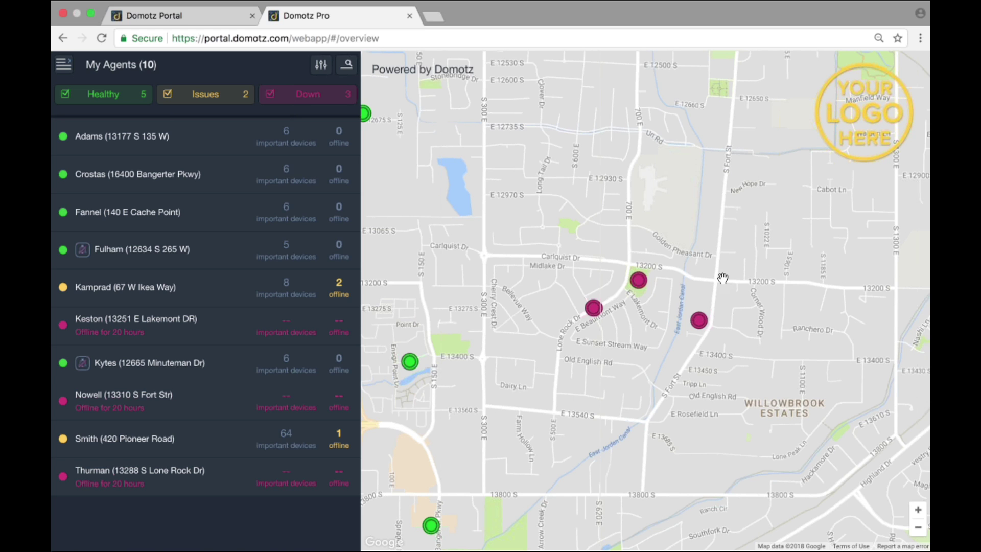
{"action": "left_click", "coordinate": [918, 527]}
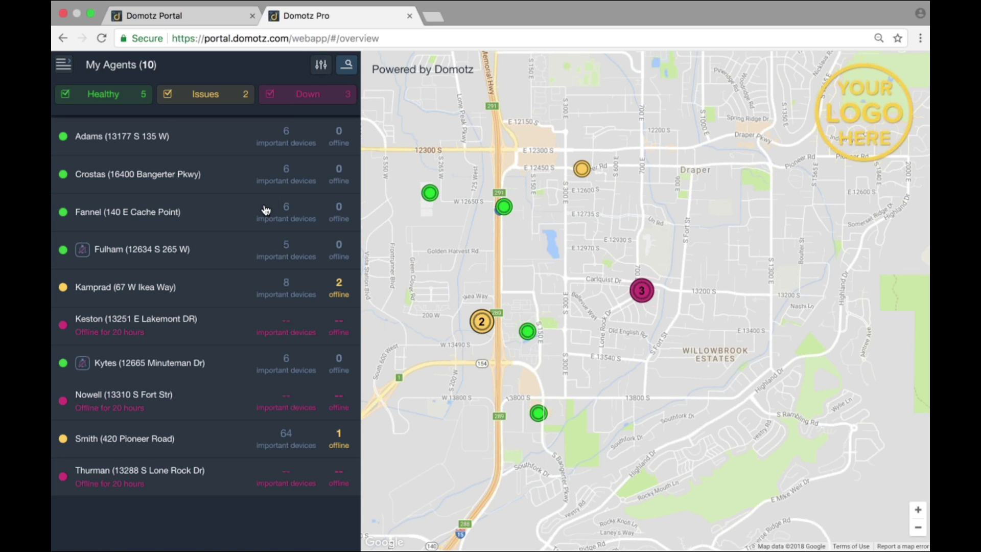
{"action": "left_click", "coordinate": [347, 71]}
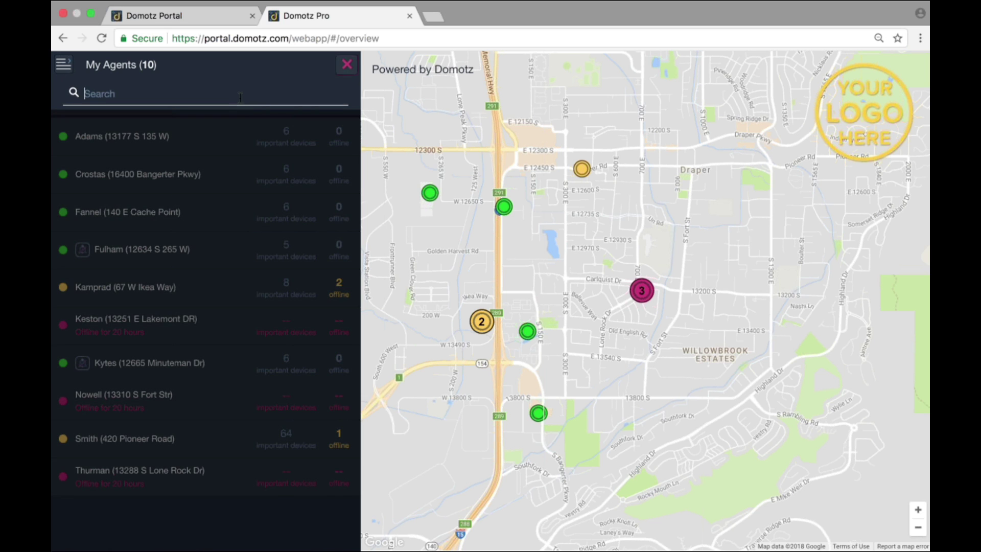
{"action": "type", "text": "smi"}
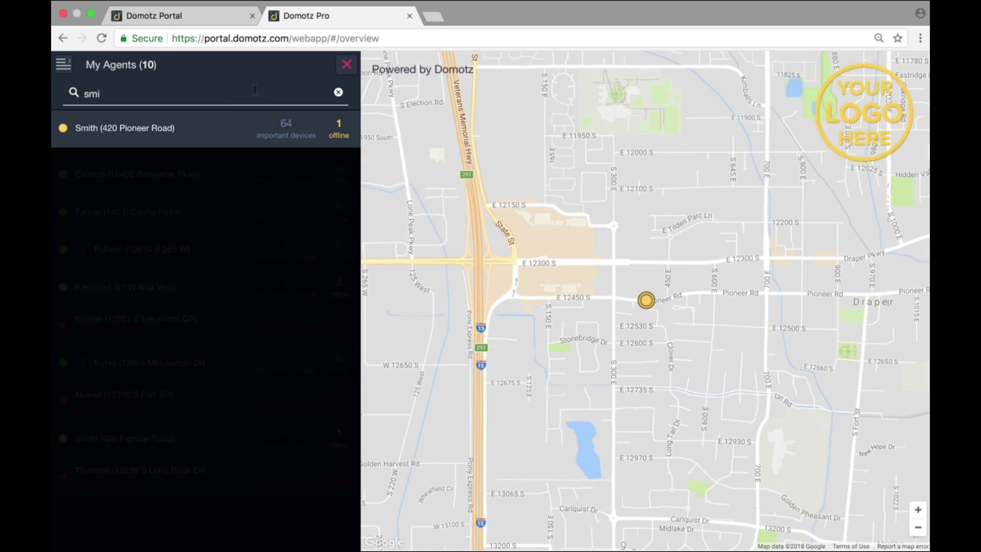
{"action": "left_click", "coordinate": [347, 66]}
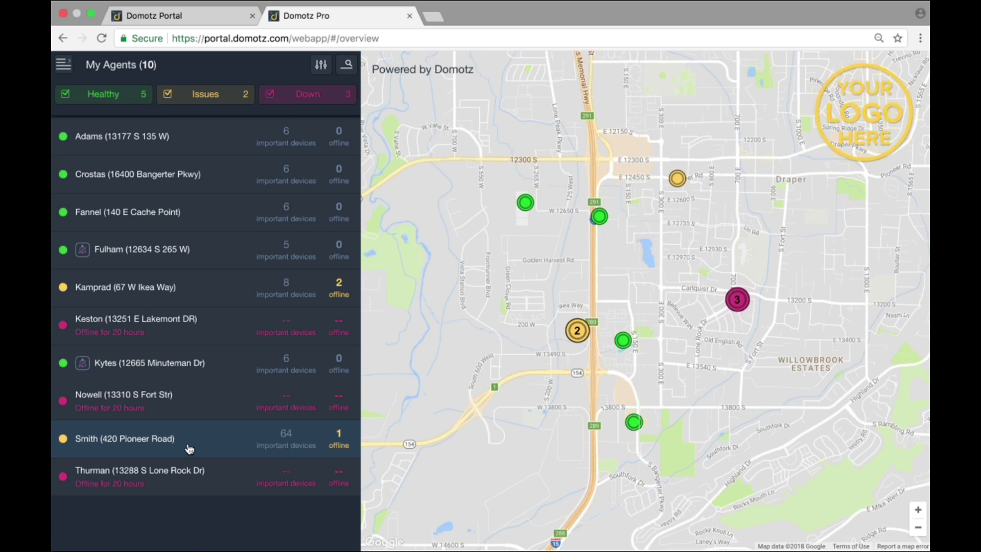
Step: Open the Smith agent's dashboard and check its one offline important device
{"action": "left_click", "coordinate": [144, 444]}
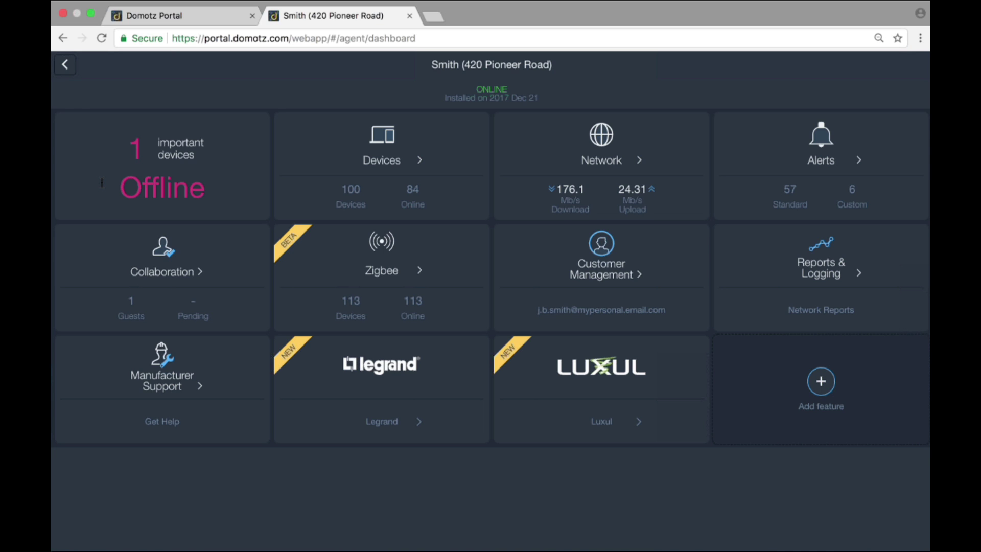
{"action": "left_click", "coordinate": [101, 184]}
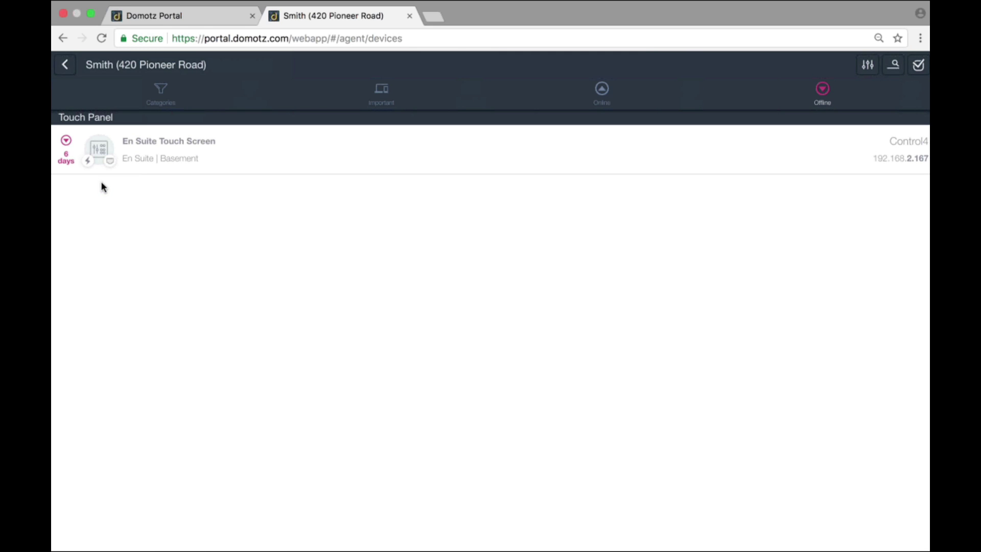
{"action": "key", "text": "super+bracketleft"}
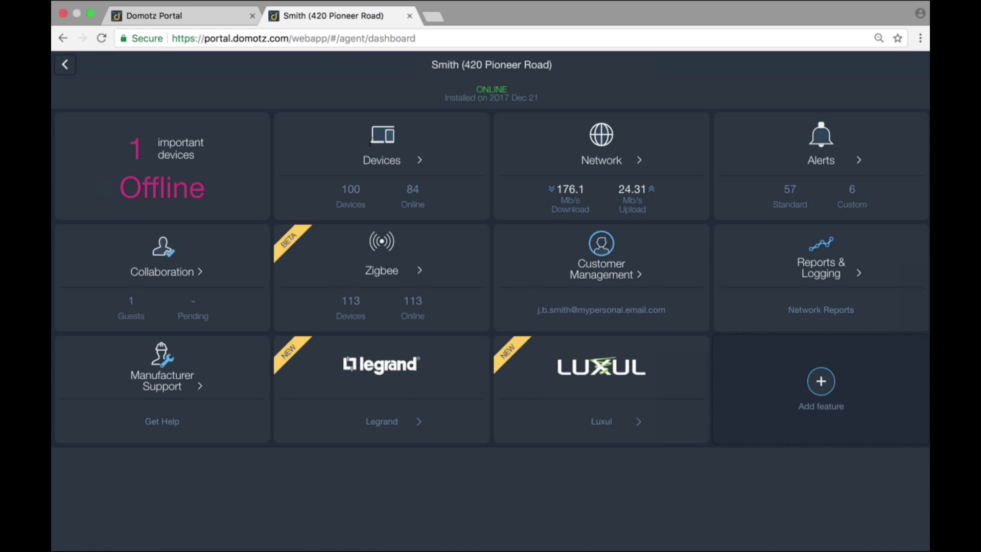
Step: Show all of the agent's devices and open the offline DESKTOP-59G470T under Desktop
{"action": "left_click", "coordinate": [370, 143]}
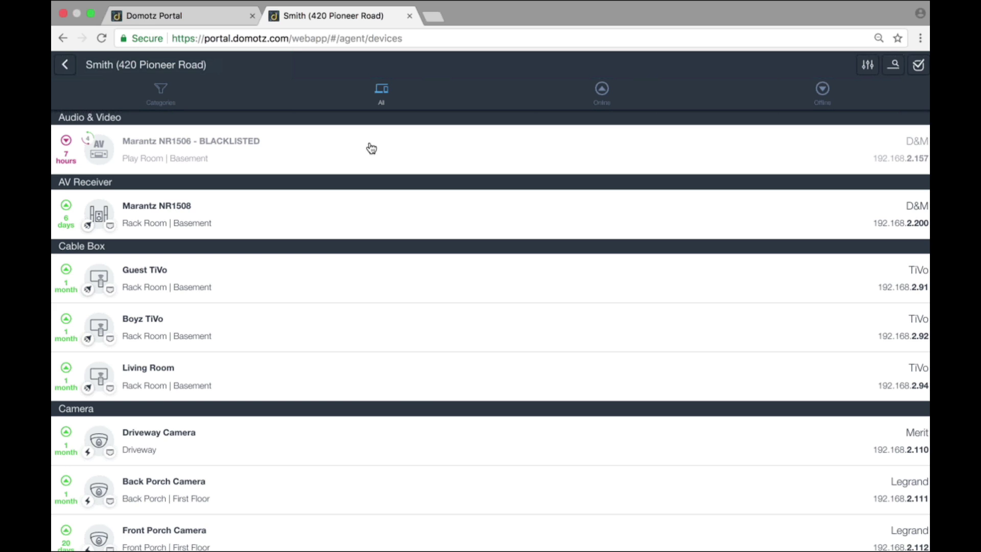
{"action": "scroll", "coordinate": [369, 146], "scroll_direction": "down", "scroll_amount": 3}
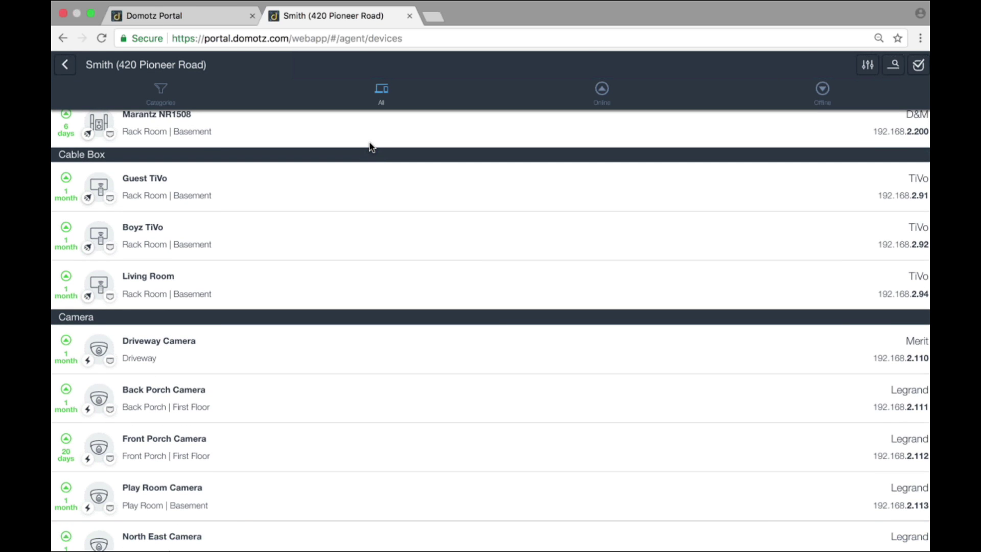
{"action": "scroll", "coordinate": [370, 148], "scroll_direction": "down", "scroll_amount": 3}
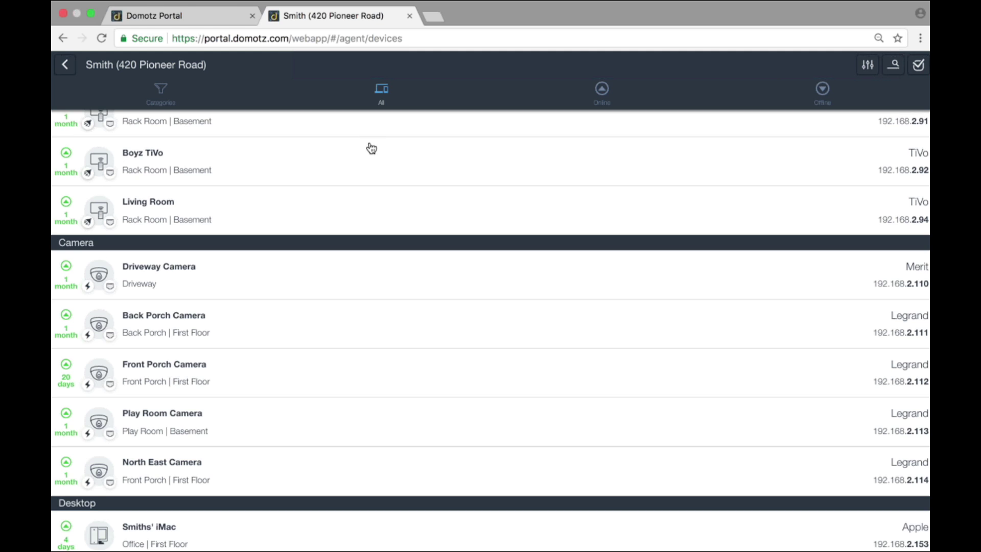
{"action": "scroll", "coordinate": [371, 147], "scroll_direction": "down", "scroll_amount": 8}
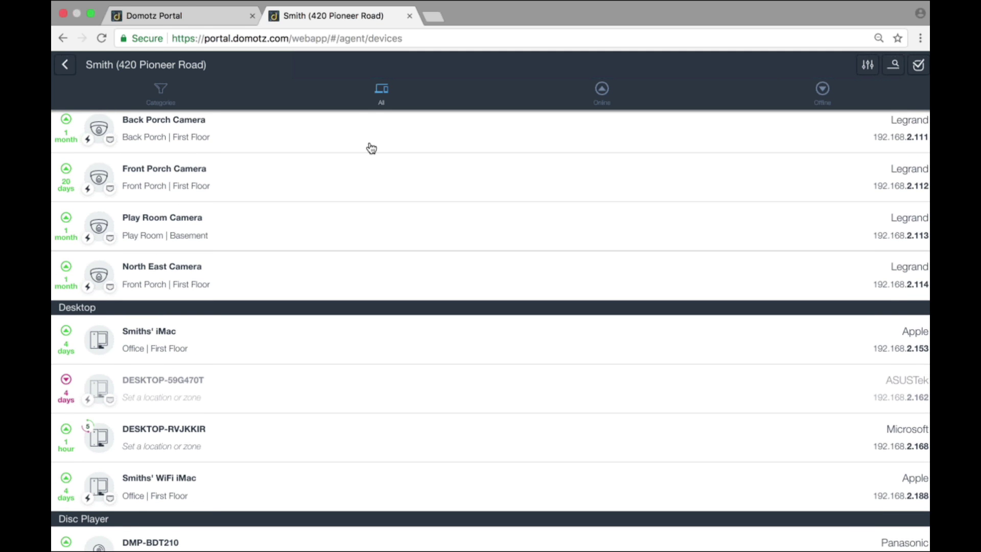
{"action": "scroll", "coordinate": [370, 148], "scroll_direction": "down", "scroll_amount": 7}
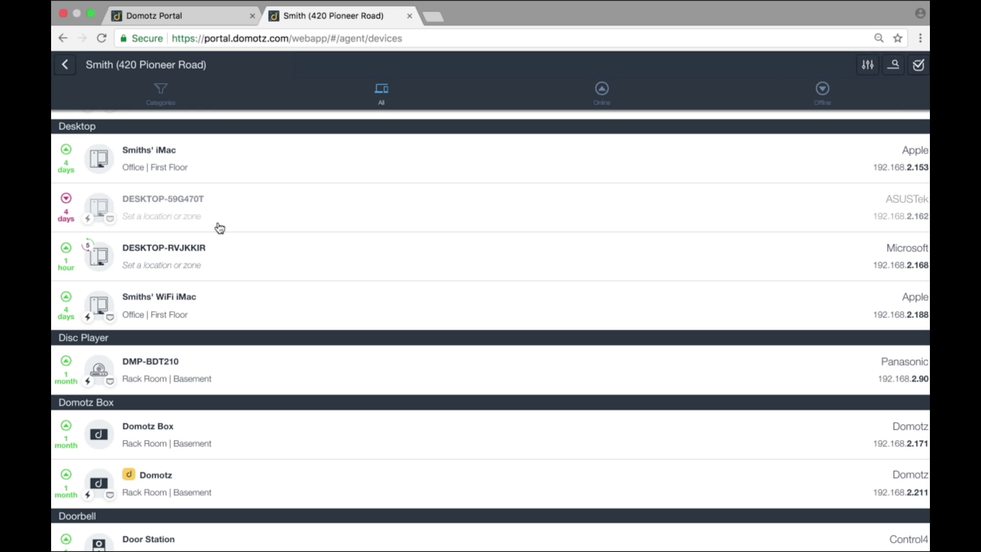
{"action": "left_click", "coordinate": [219, 227]}
Step: Change DESKTOP-59G470T's offline time window from 2 to 4 minutes, then return to the device list
{"action": "left_click", "coordinate": [183, 207]}
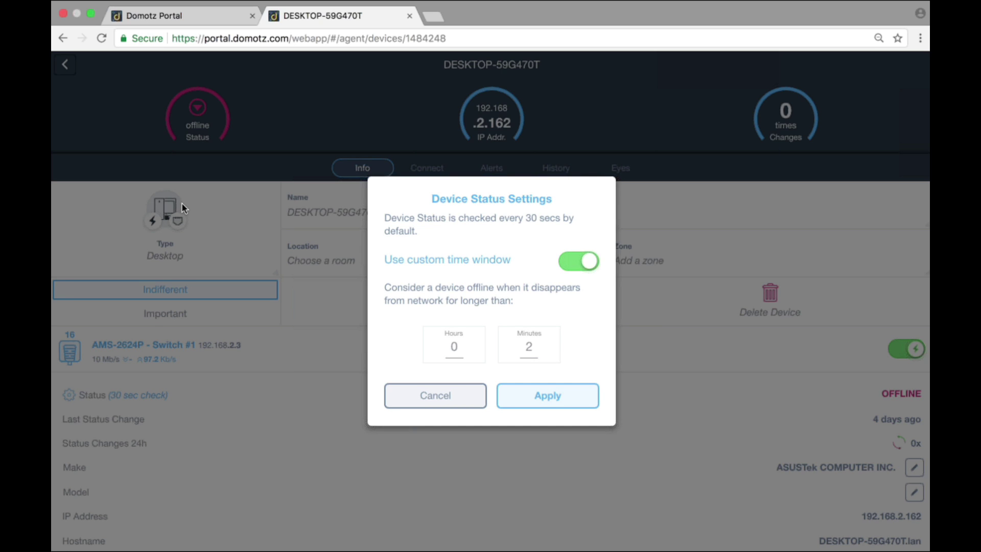
{"action": "key", "text": "Delete"}
{"action": "type", "text": "4"}
{"action": "left_click", "coordinate": [536, 399]}
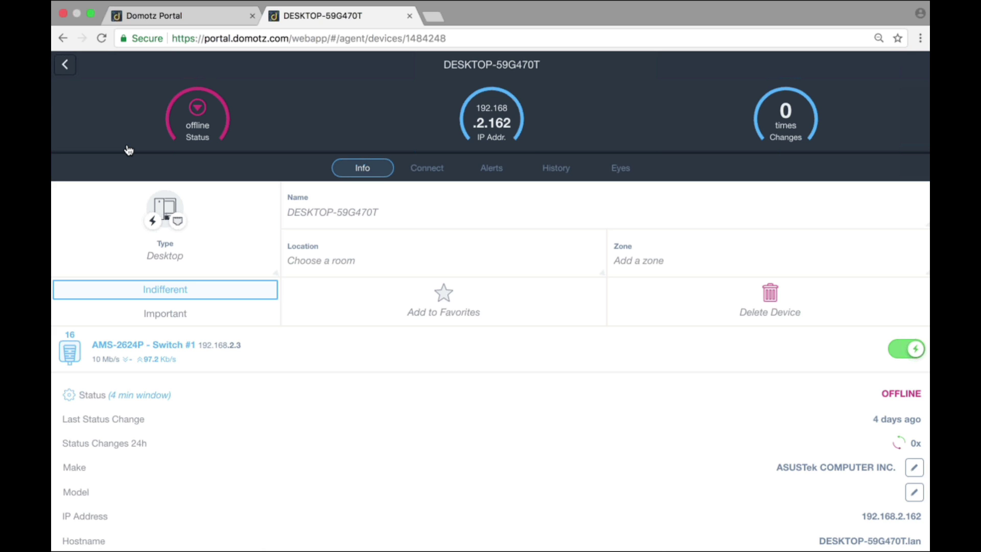
{"action": "left_click", "coordinate": [68, 67]}
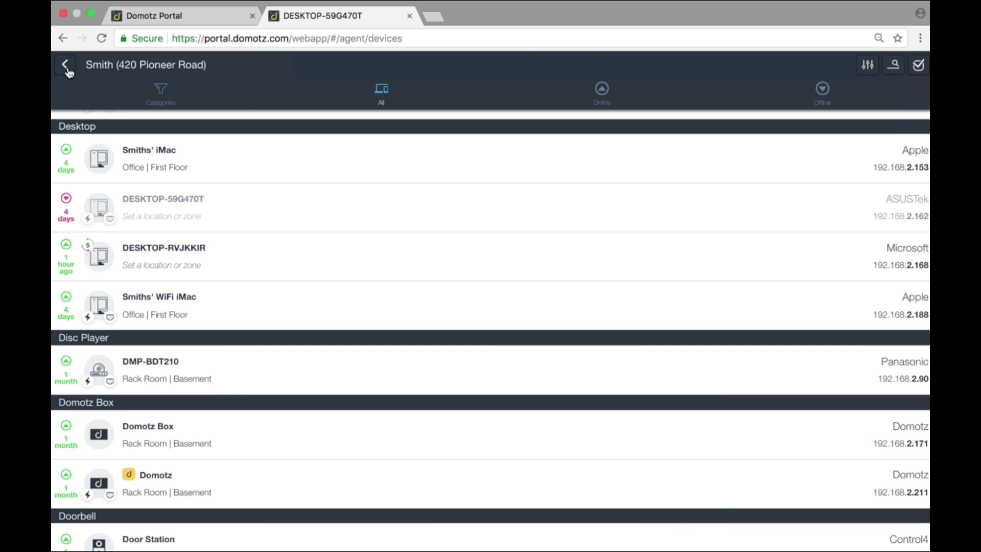
Step: Open the details of EA3 - Play Room in the Home Automation section
{"action": "scroll", "coordinate": [67, 66], "scroll_direction": "down", "scroll_amount": 7}
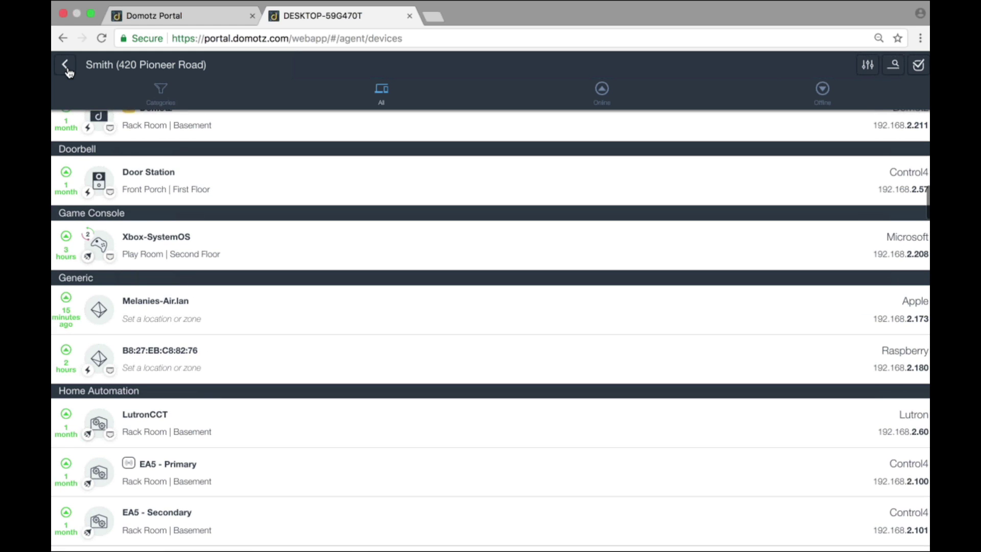
{"action": "scroll", "coordinate": [68, 71], "scroll_direction": "down", "scroll_amount": 4}
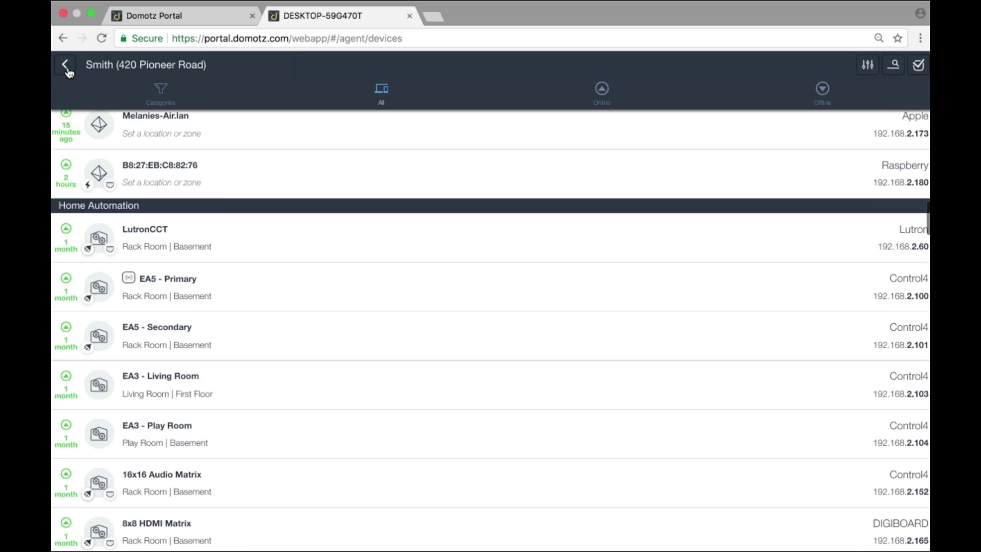
{"action": "scroll", "coordinate": [68, 71], "scroll_direction": "down", "scroll_amount": 3}
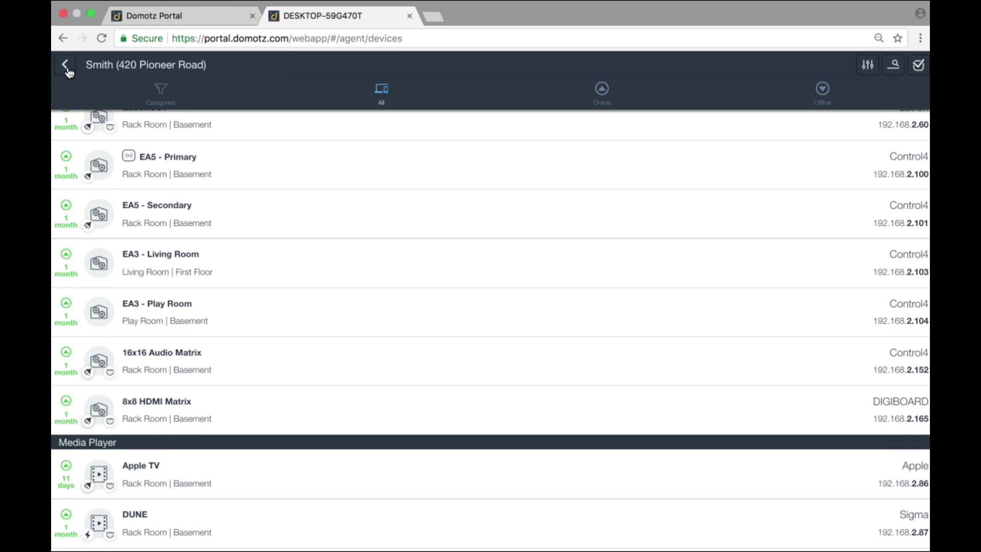
{"action": "left_click", "coordinate": [206, 320]}
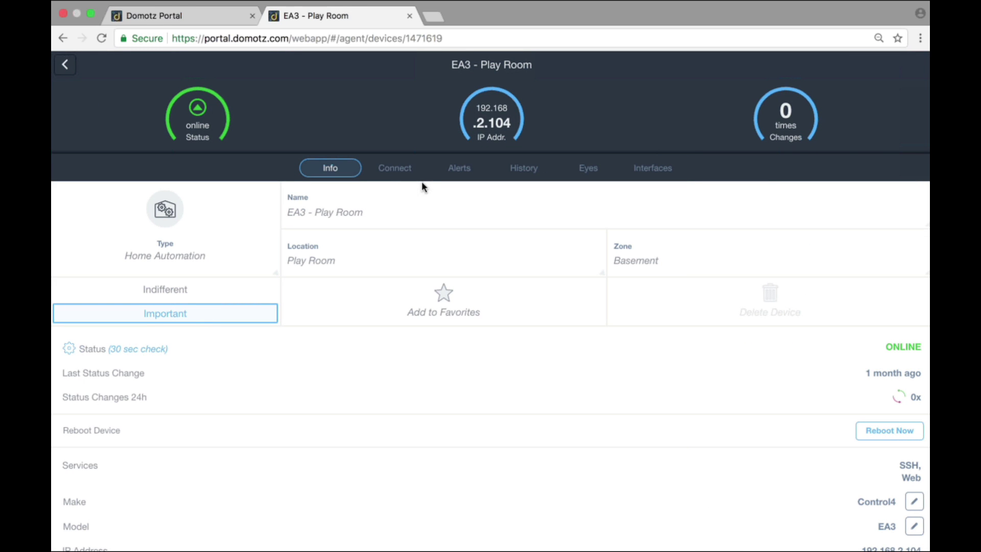
Step: Clear EA3's Play Room location, then cancel so it stays in Play Room
{"action": "left_click", "coordinate": [343, 261]}
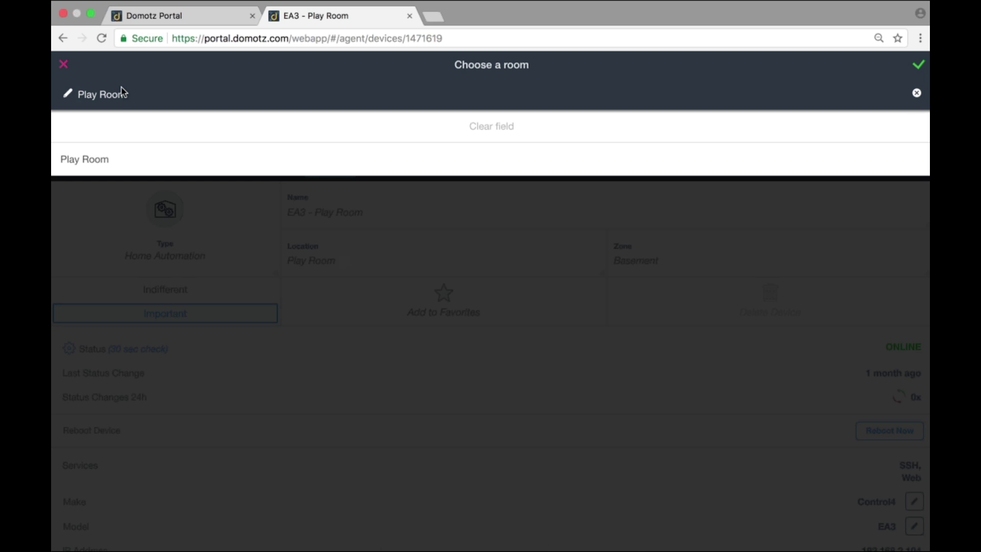
{"action": "left_click", "coordinate": [139, 94]}
{"action": "key", "text": "alt+shift+Left"}
{"action": "key", "text": "alt+shift+Left"}
{"action": "key", "text": "BackSpace"}
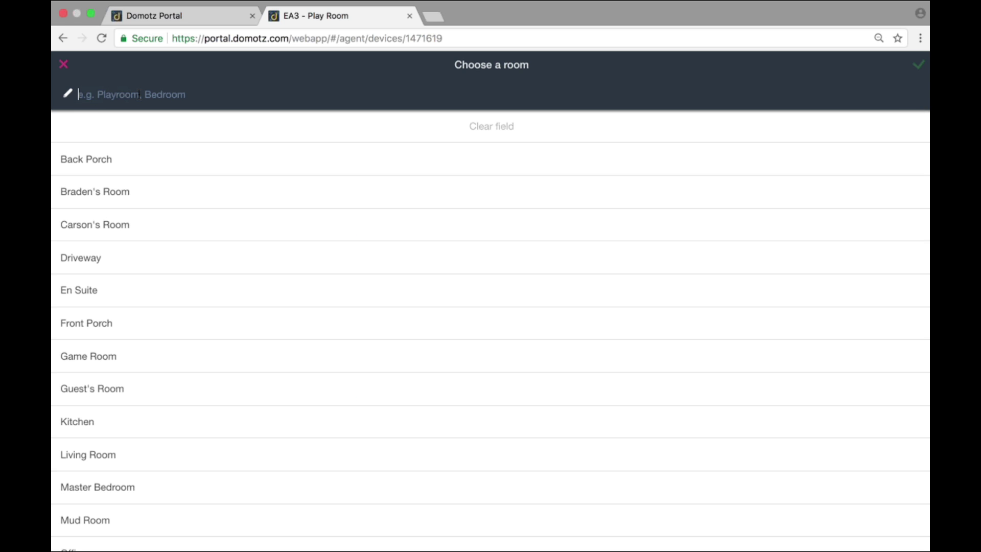
{"action": "left_click", "coordinate": [63, 63]}
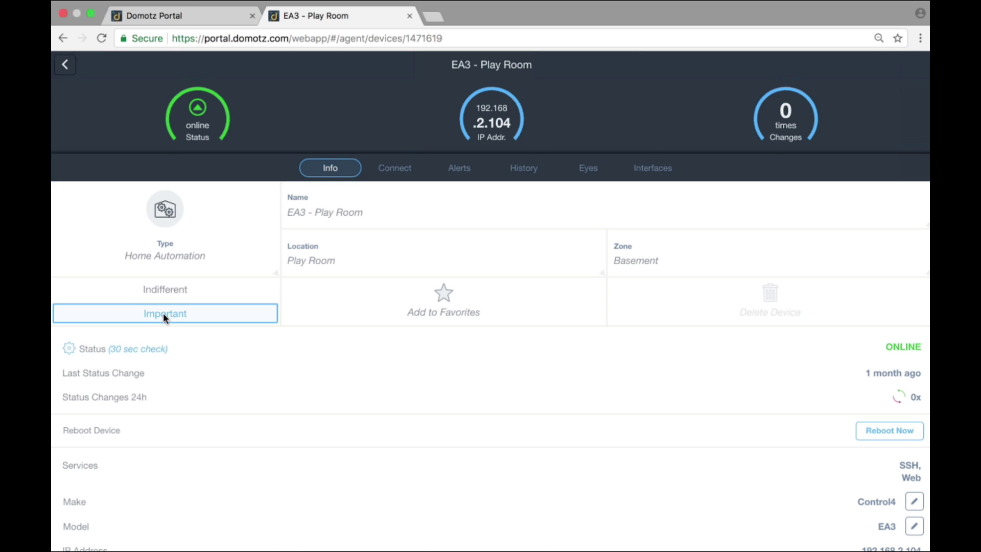
Step: Toggle EA3 - Play Room to Indifferent and back to Important, then return to the list
{"action": "left_click", "coordinate": [167, 301]}
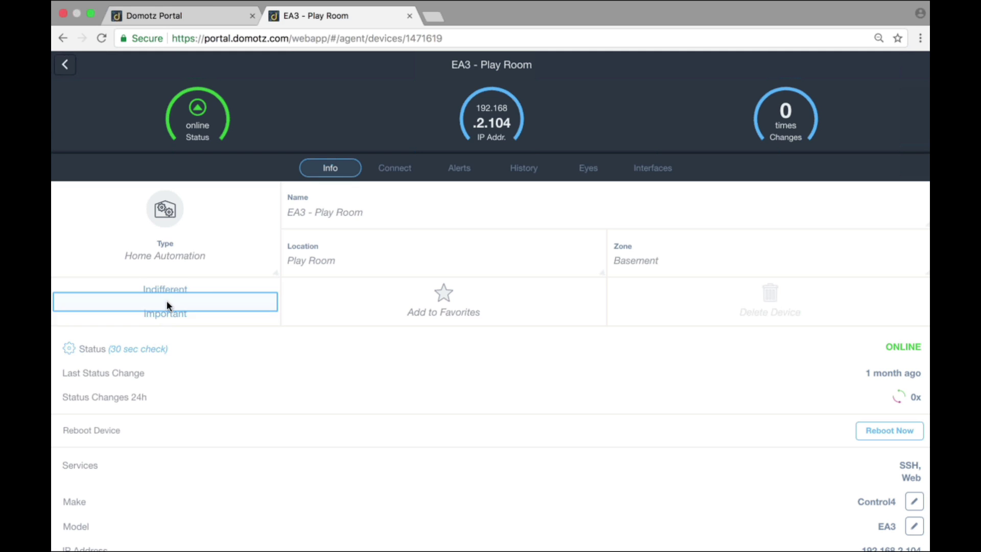
{"action": "left_click", "coordinate": [166, 301]}
{"action": "left_click", "coordinate": [78, 80]}
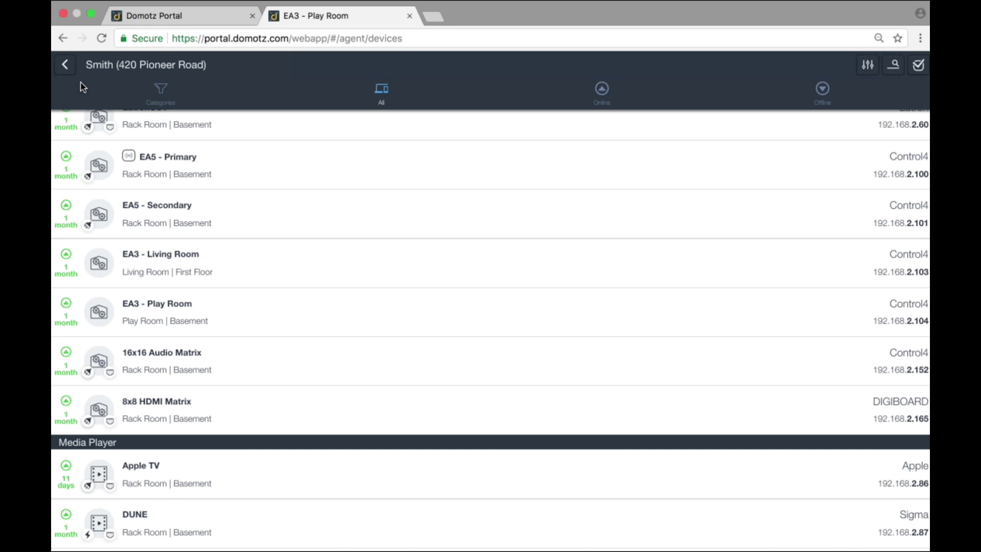
Step: Scroll the Smith device list to the Media Player group and select Apple TV
{"action": "scroll", "coordinate": [243, 325], "scroll_direction": "up", "scroll_amount": 3}
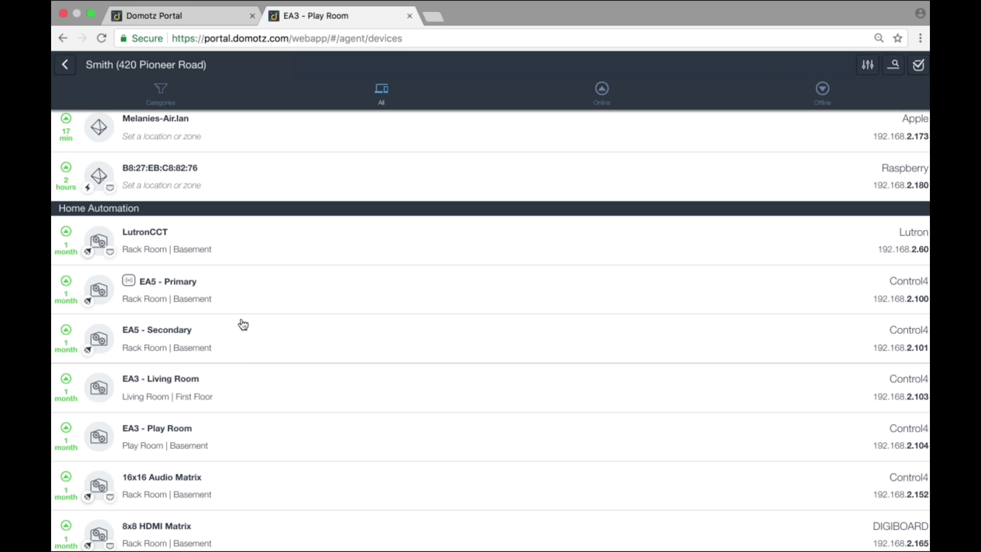
{"action": "scroll", "coordinate": [244, 325], "scroll_direction": "down", "scroll_amount": 5}
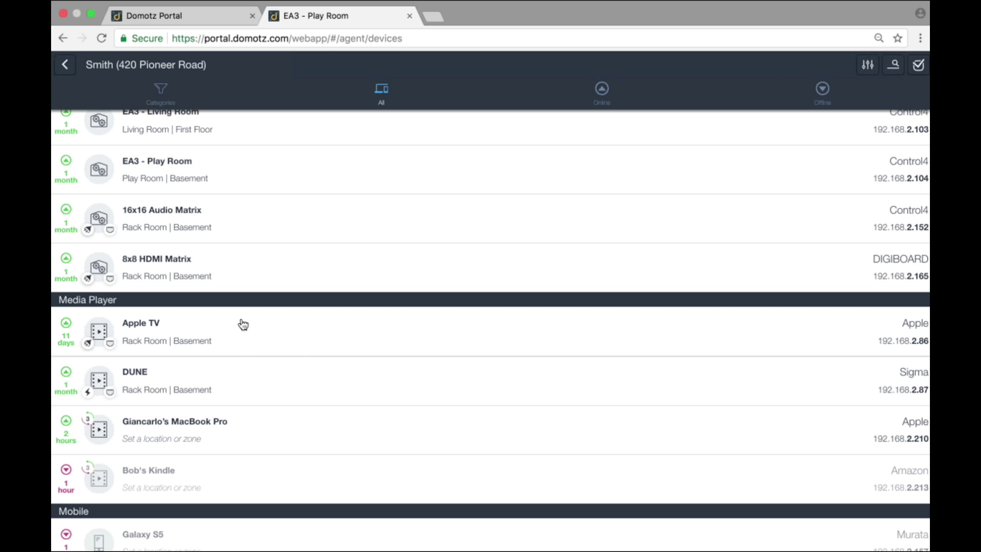
{"action": "left_click", "coordinate": [243, 325]}
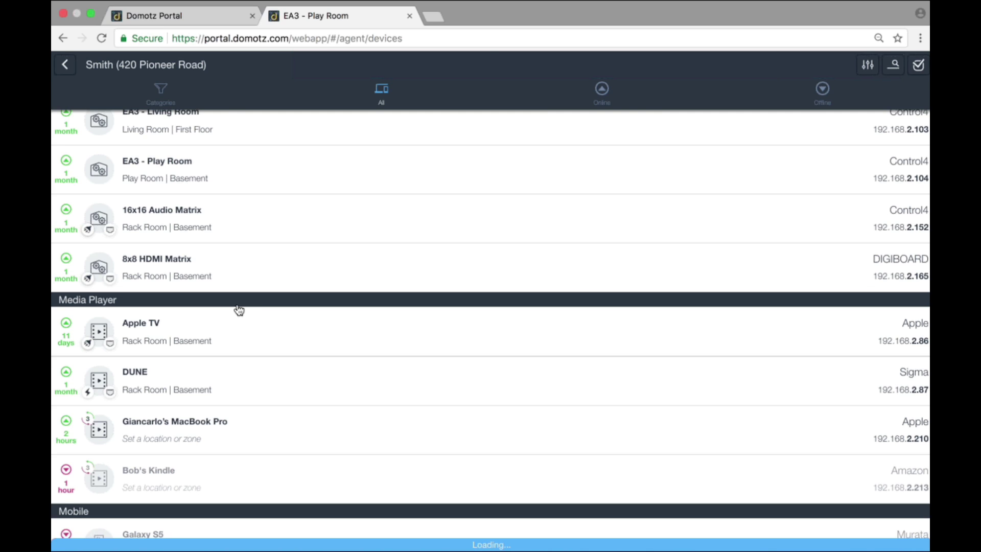
Step: Search for 'main up', open Main UPS, and view its Eyes tab's SNMP sensors
{"action": "left_click", "coordinate": [491, 64]}
{"action": "type", "text": "main"}
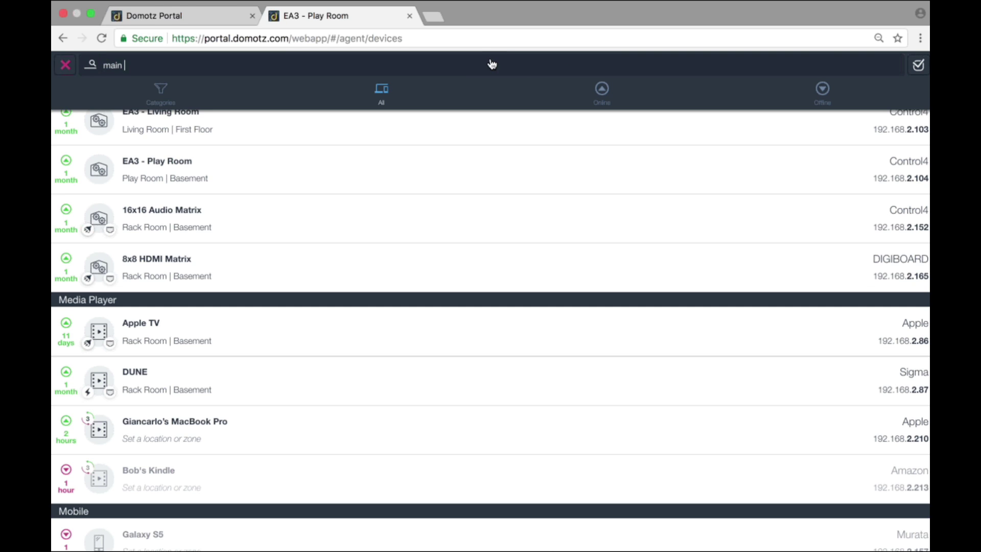
{"action": "type", "text": " up"}
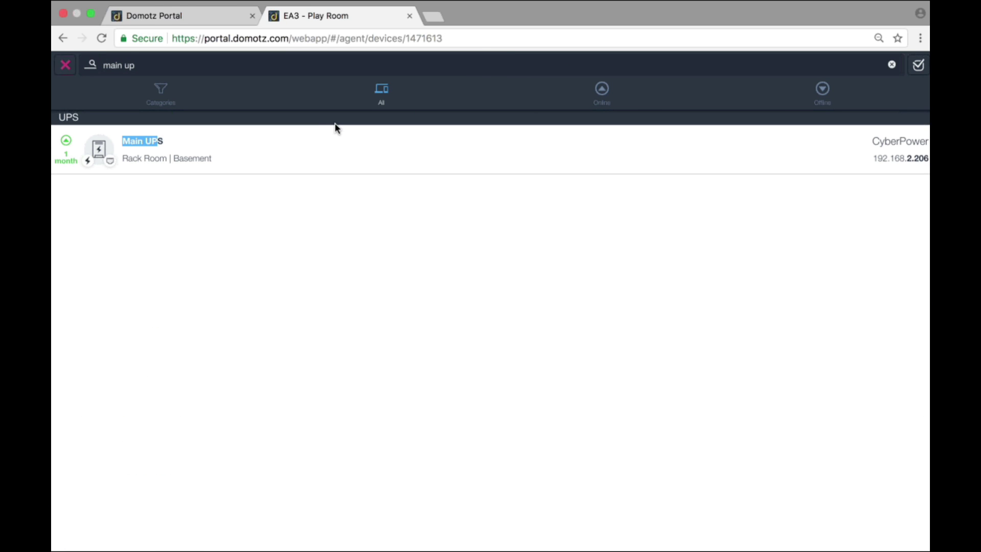
{"action": "left_click", "coordinate": [335, 126]}
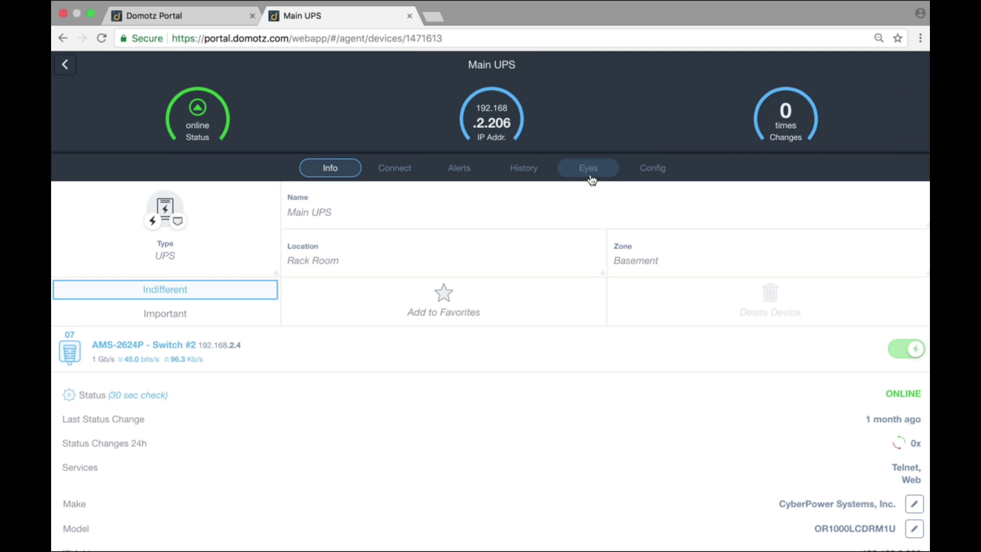
{"action": "left_click", "coordinate": [588, 176]}
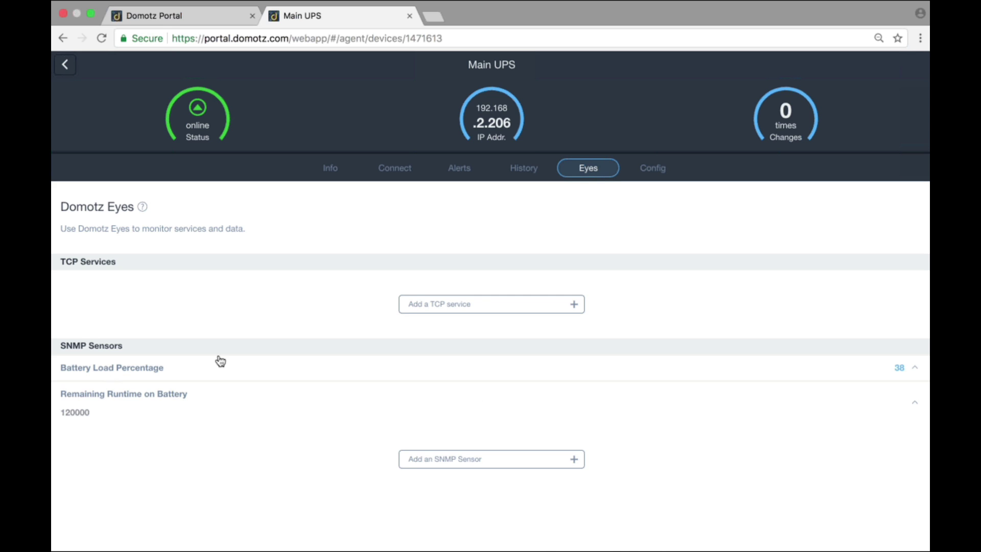
Step: Filter TCP services by 80 and add http to the Main UPS's monitoring
{"action": "left_click", "coordinate": [436, 309]}
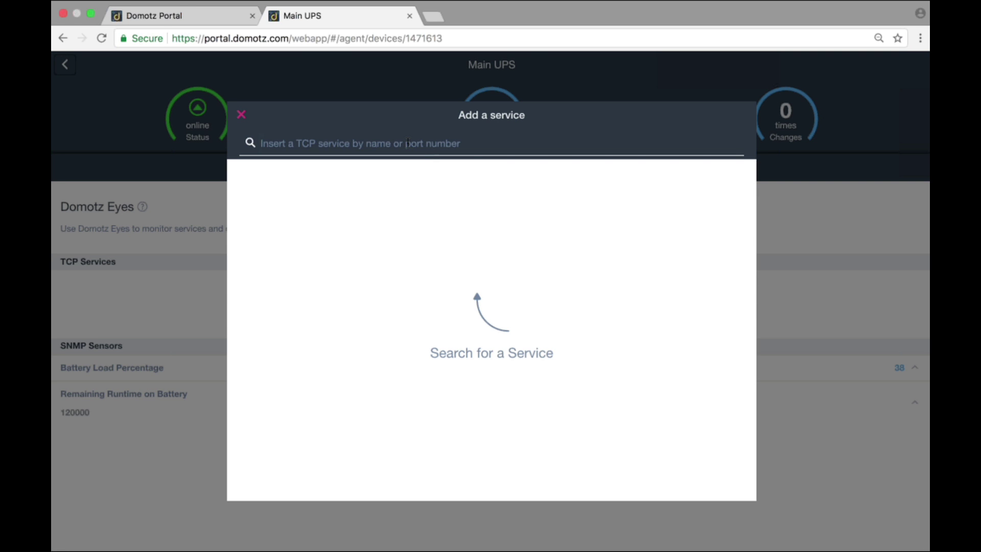
{"action": "type", "text": "80"}
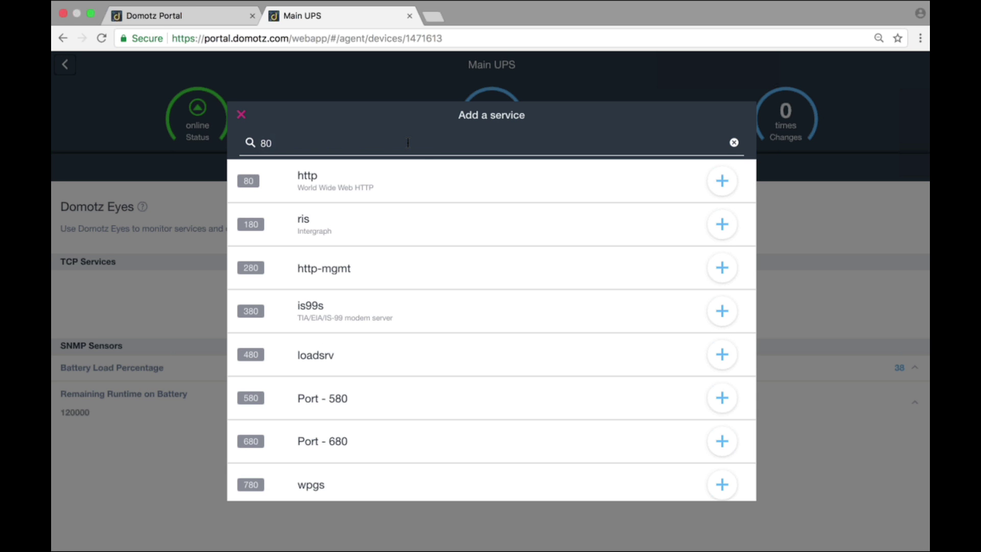
{"action": "left_click", "coordinate": [307, 180]}
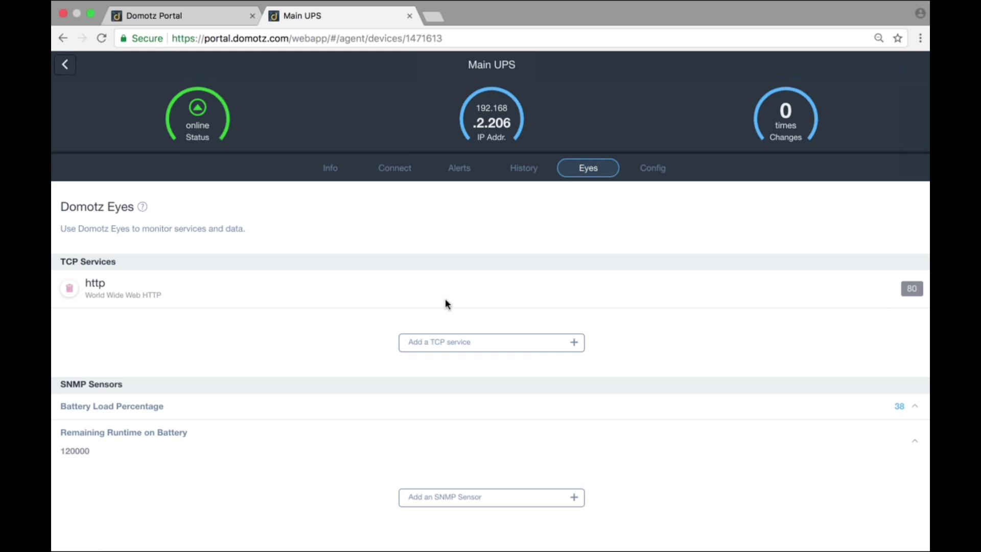
Step: Turn on Mobile alerts for Heart Beat Lost and 80 • http on Main UPS, then begin an SNMP alert
{"action": "left_click", "coordinate": [460, 171]}
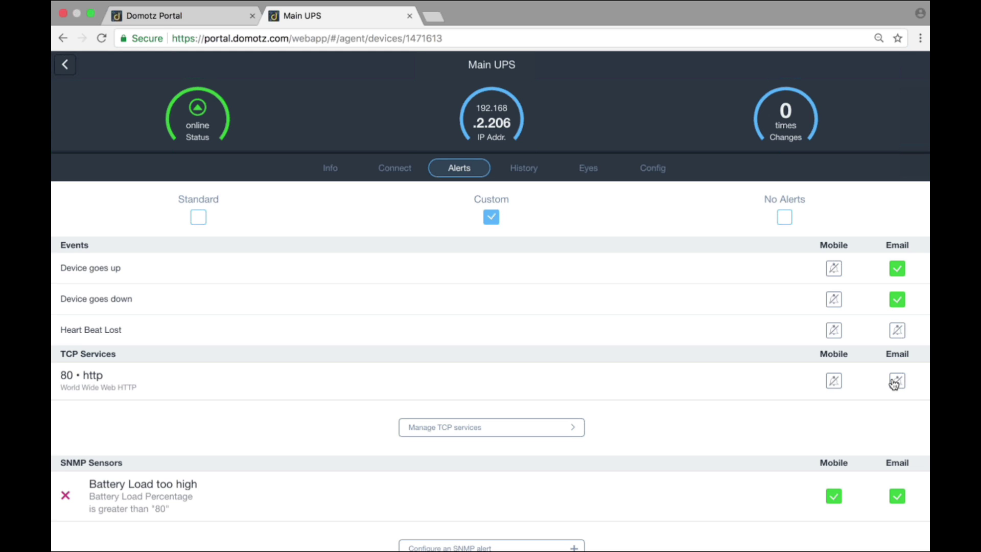
{"action": "left_click", "coordinate": [834, 330]}
{"action": "left_click", "coordinate": [833, 381]}
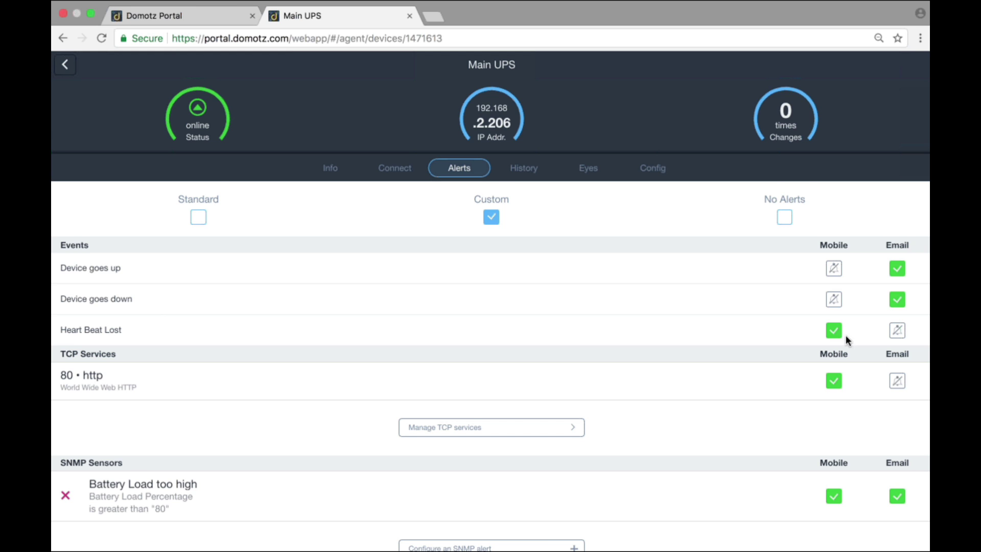
{"action": "scroll", "coordinate": [420, 491], "scroll_direction": "down", "scroll_amount": 1}
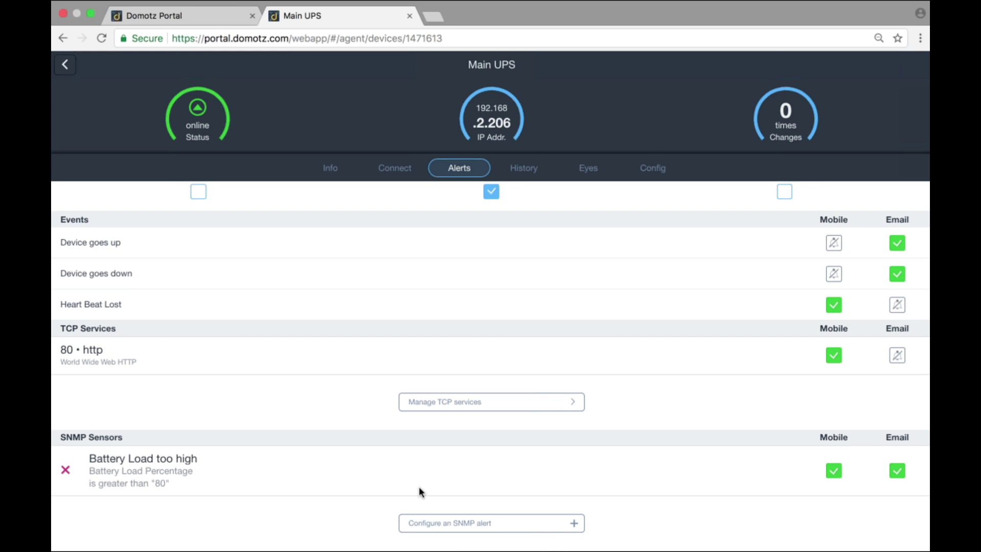
{"action": "left_click", "coordinate": [475, 520]}
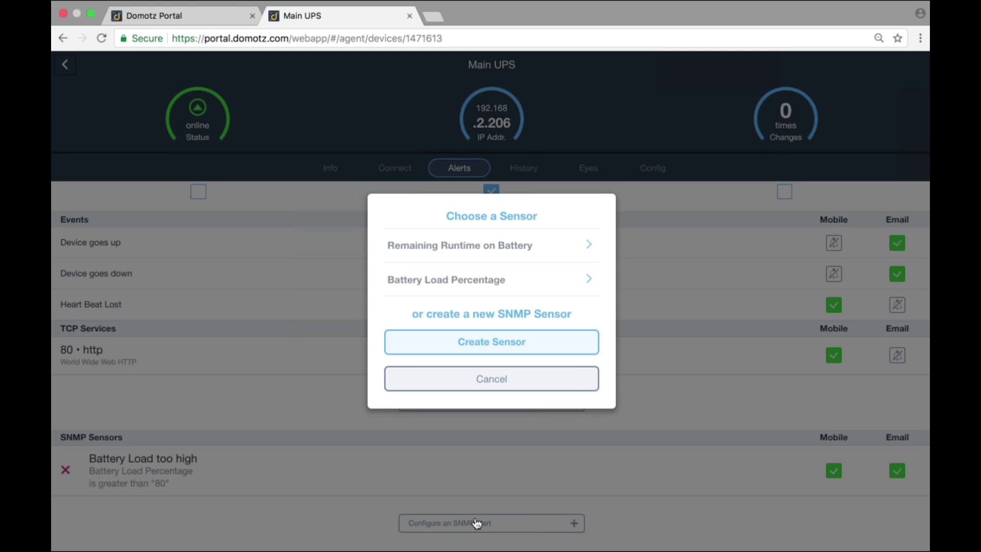
Step: Abandon the SNMP sensor alert, leave Main UPS, and clear the search to list all devices
{"action": "key", "text": "Return"}
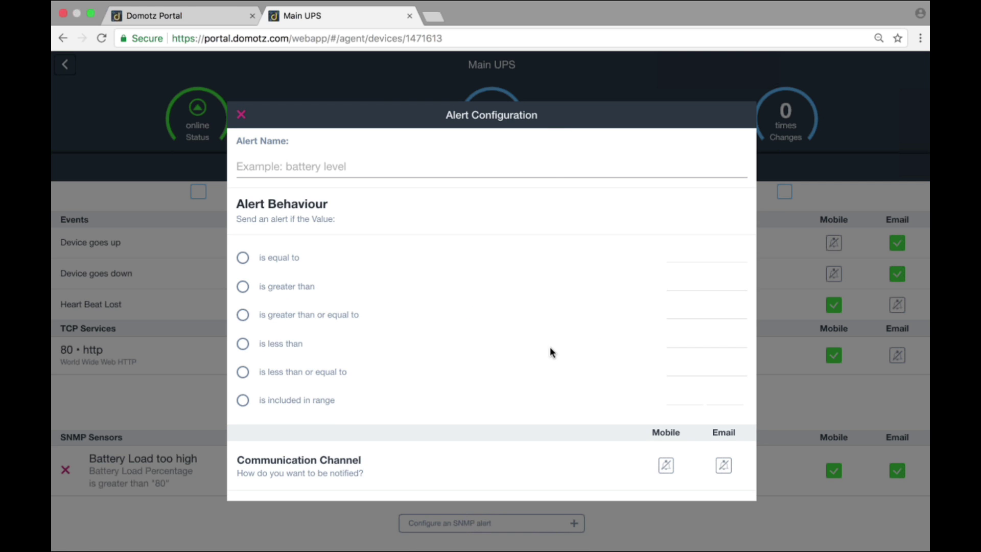
{"action": "key", "text": "Escape"}
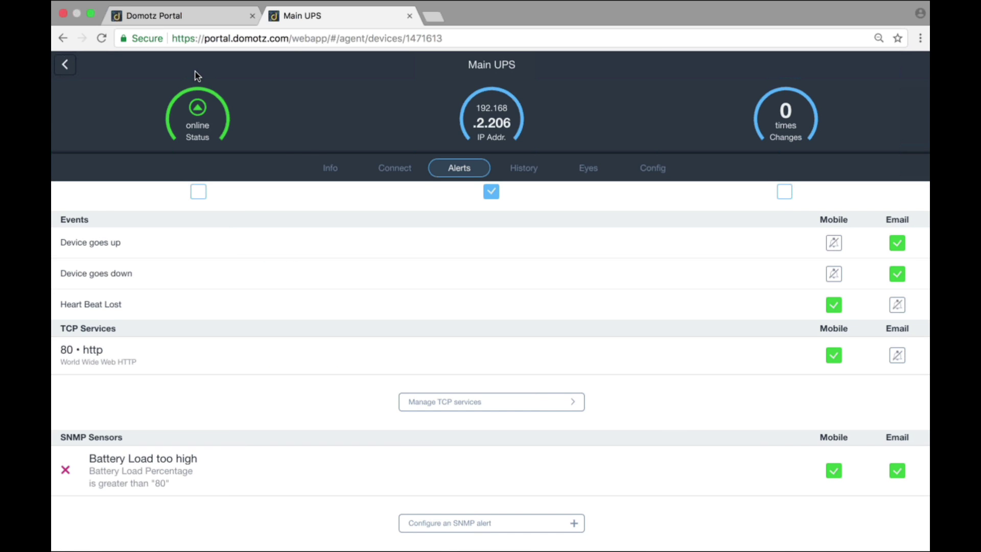
{"action": "left_click", "coordinate": [60, 72]}
{"action": "left_click", "coordinate": [65, 67]}
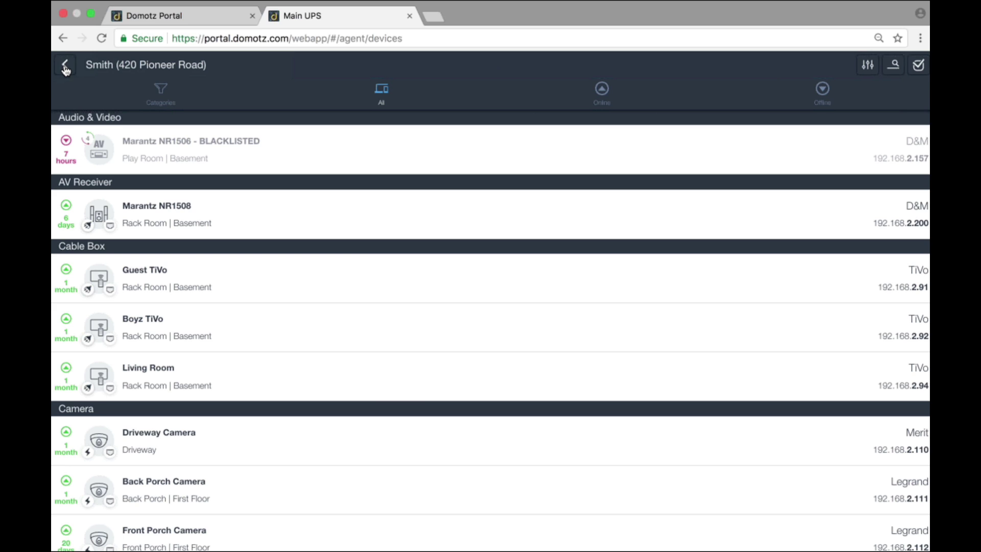
{"action": "left_click", "coordinate": [66, 70]}
{"action": "scroll", "coordinate": [65, 68], "scroll_direction": "down", "scroll_amount": 5}
Step: View Zigbee diagnostics for keypad c4:control4_kp:C4-KC120277, then return to the Smith dashboard
{"action": "left_click", "coordinate": [63, 67]}
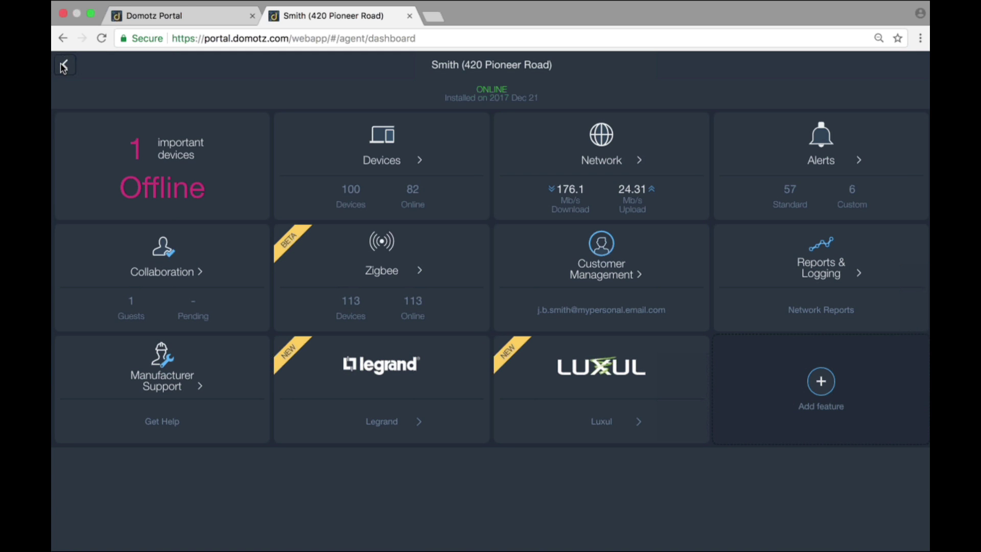
{"action": "left_click", "coordinate": [374, 262]}
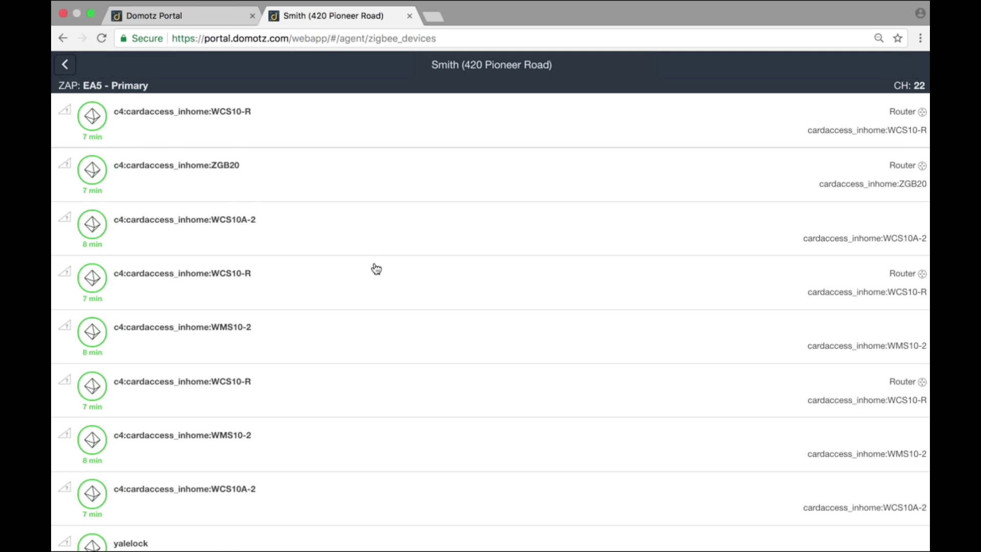
{"action": "scroll", "coordinate": [376, 269], "scroll_direction": "down", "scroll_amount": 10}
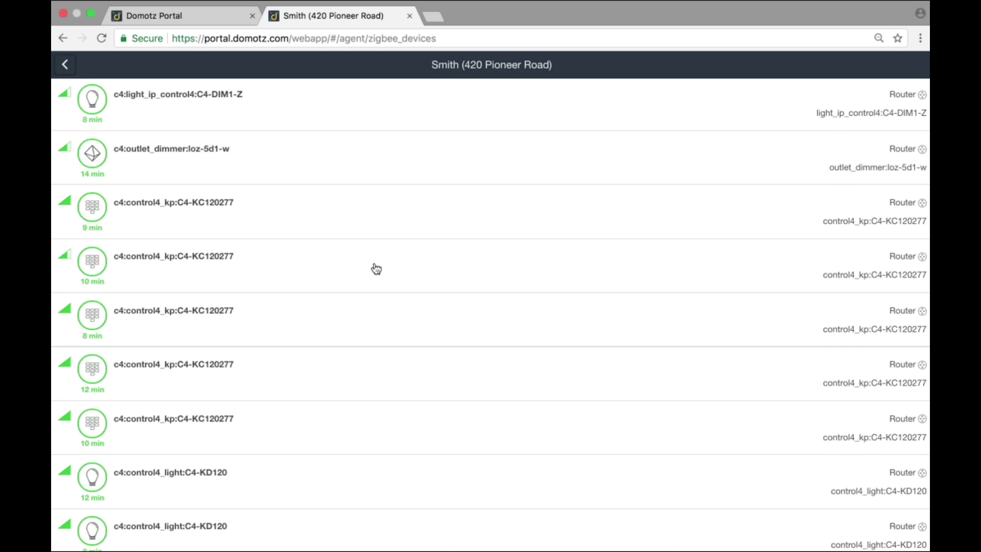
{"action": "left_click", "coordinate": [150, 275]}
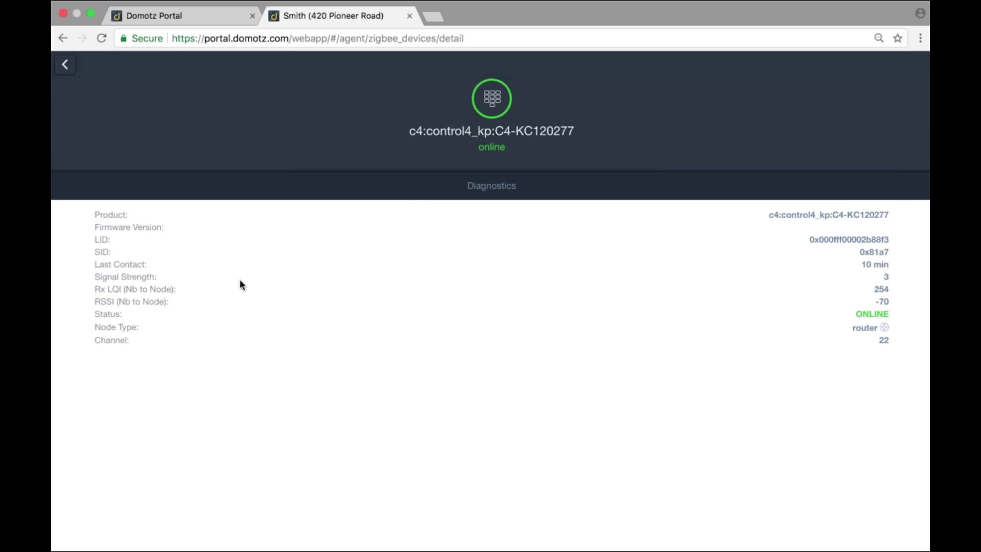
{"action": "key", "text": "super+bracketleft"}
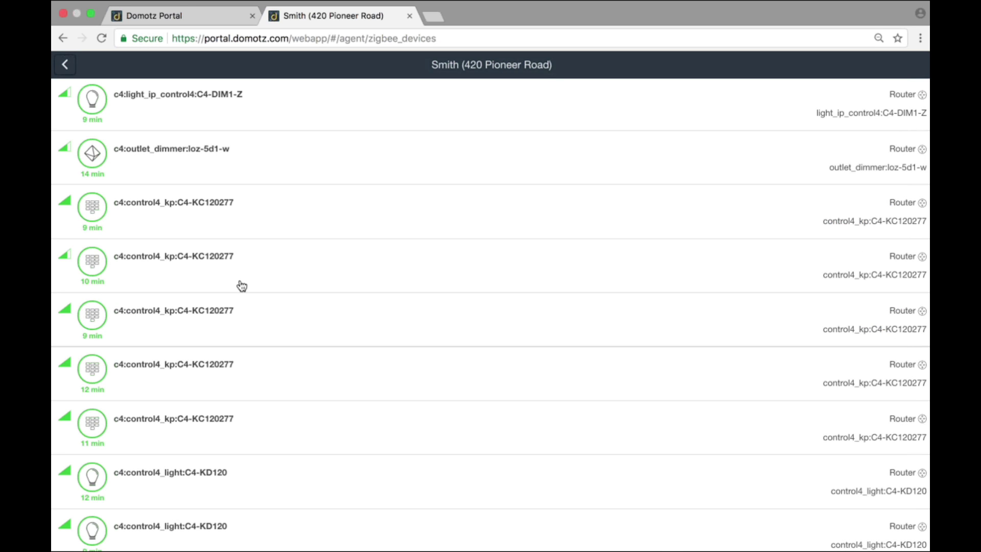
{"action": "key", "text": "super+bracketleft"}
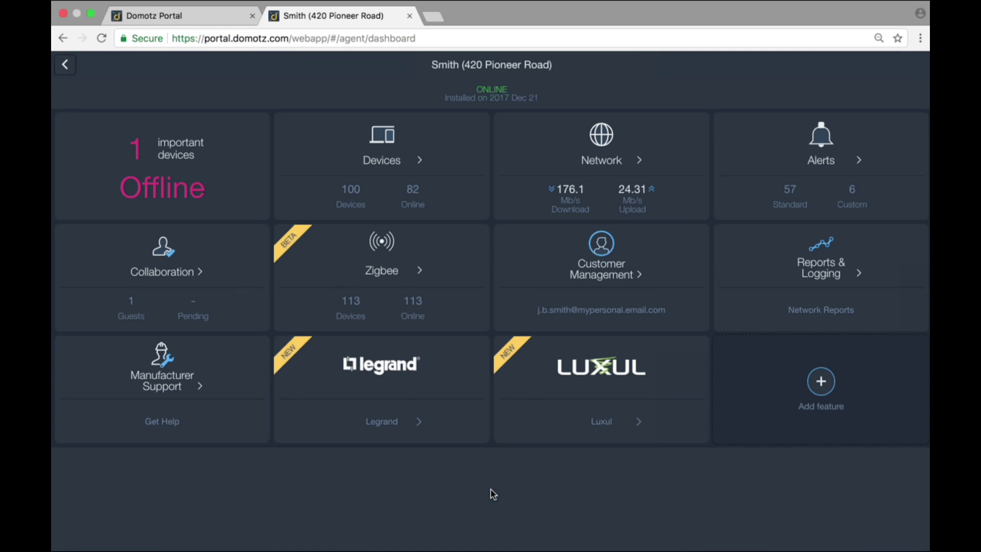
Step: Check the Crostas site's Crestron DIN-1DIM4 dimmer under Cresnet, then return to My Agents
{"action": "key", "text": "super+bracketleft"}
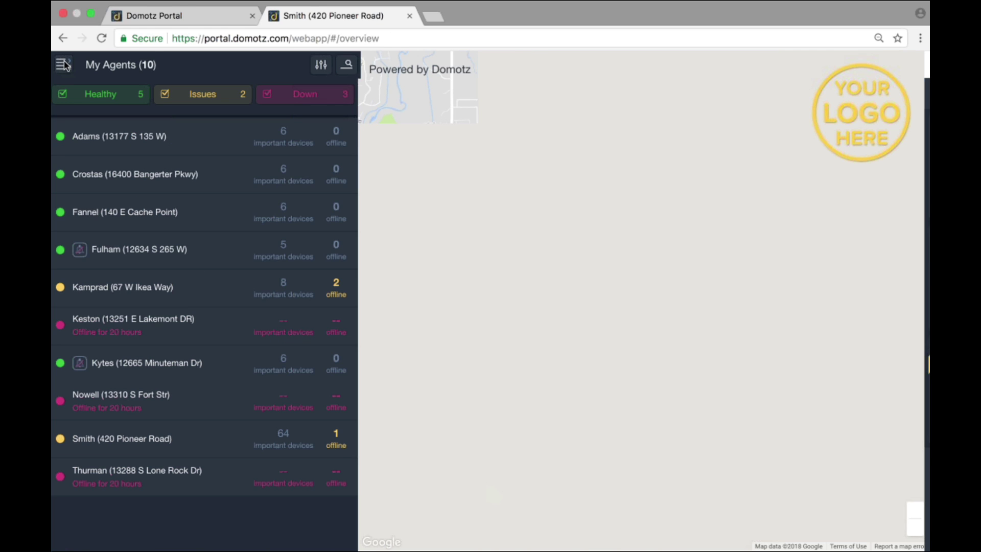
{"action": "left_click", "coordinate": [132, 188]}
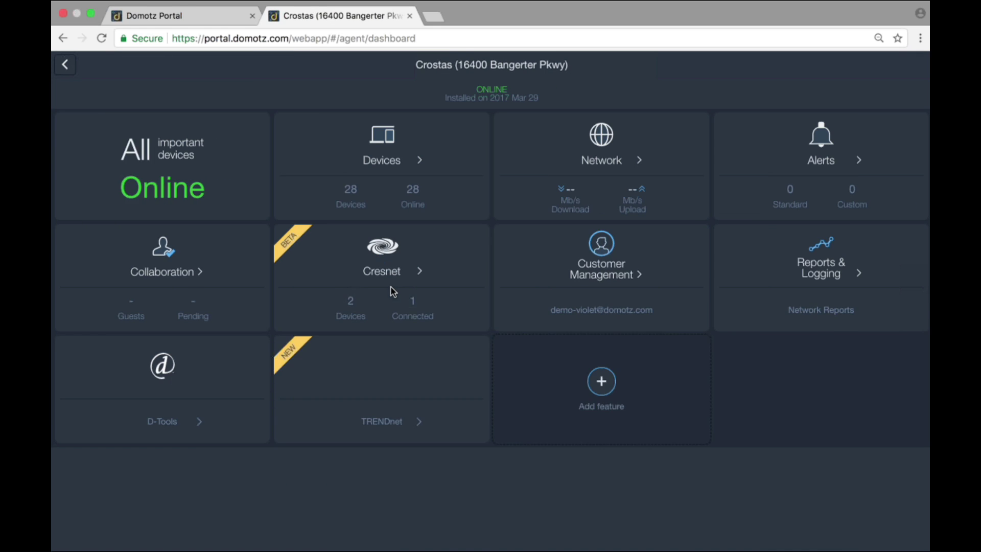
{"action": "left_click", "coordinate": [379, 260]}
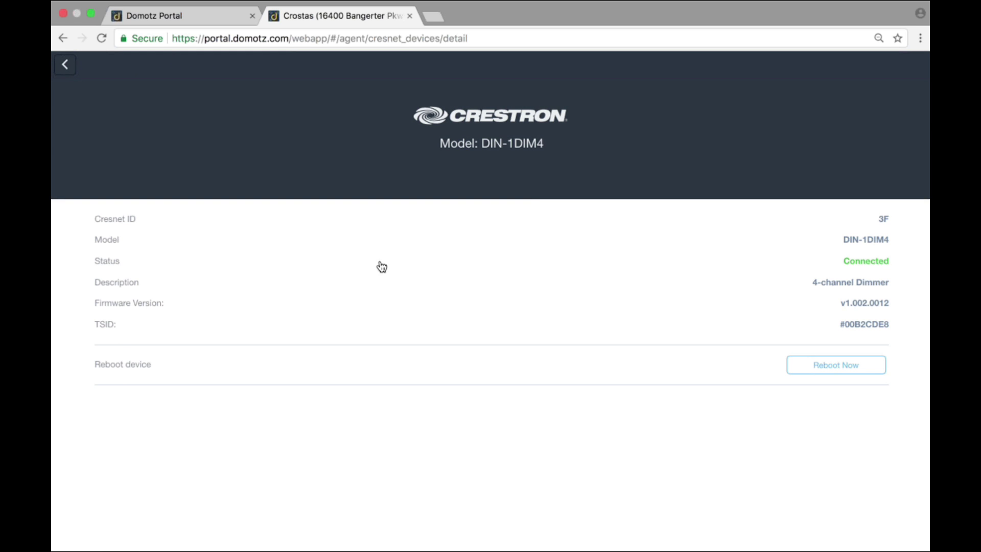
{"action": "left_click", "coordinate": [73, 63]}
{"action": "left_click", "coordinate": [73, 63]}
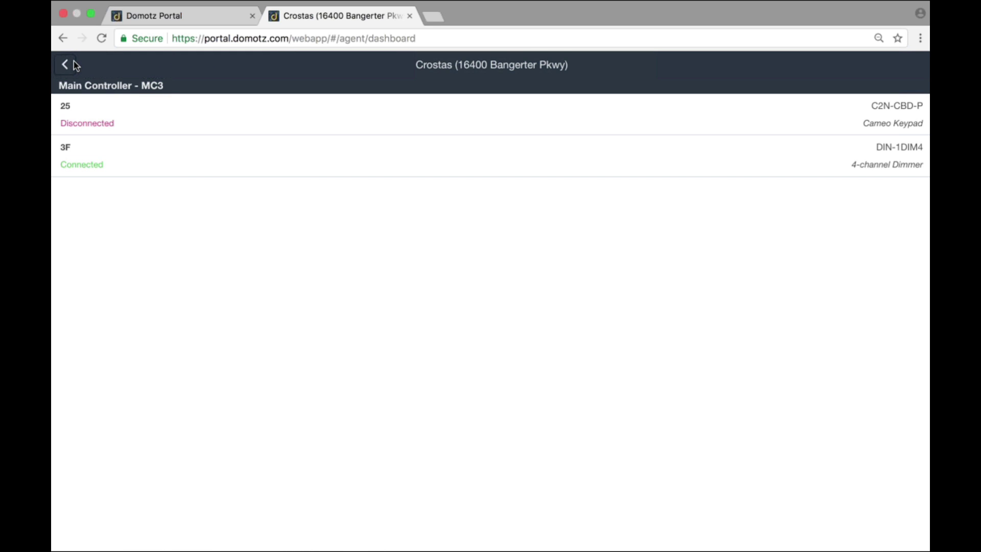
{"action": "left_click", "coordinate": [75, 65]}
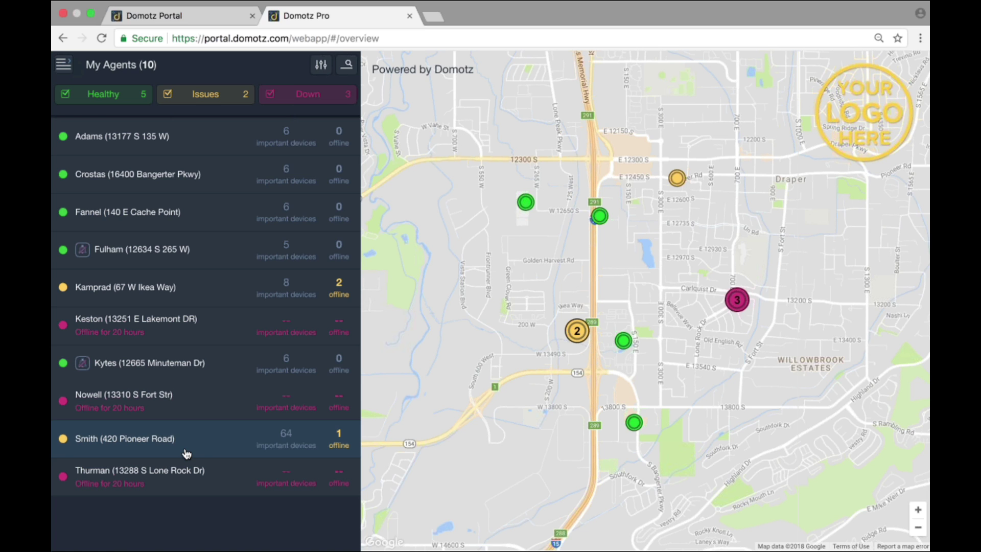
Step: Open the Smith site with 1 device offline and show its full device list
{"action": "left_click", "coordinate": [150, 438]}
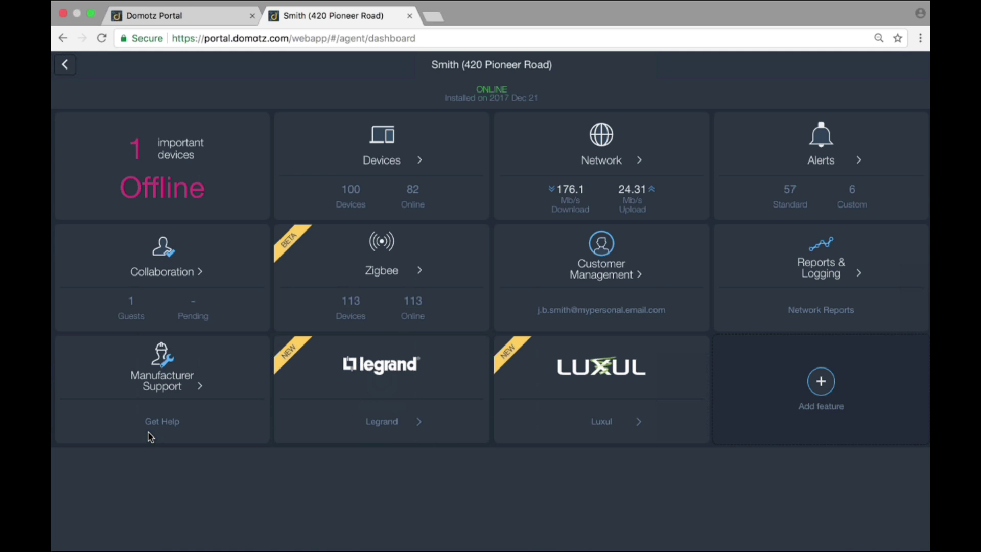
{"action": "left_click", "coordinate": [383, 157]}
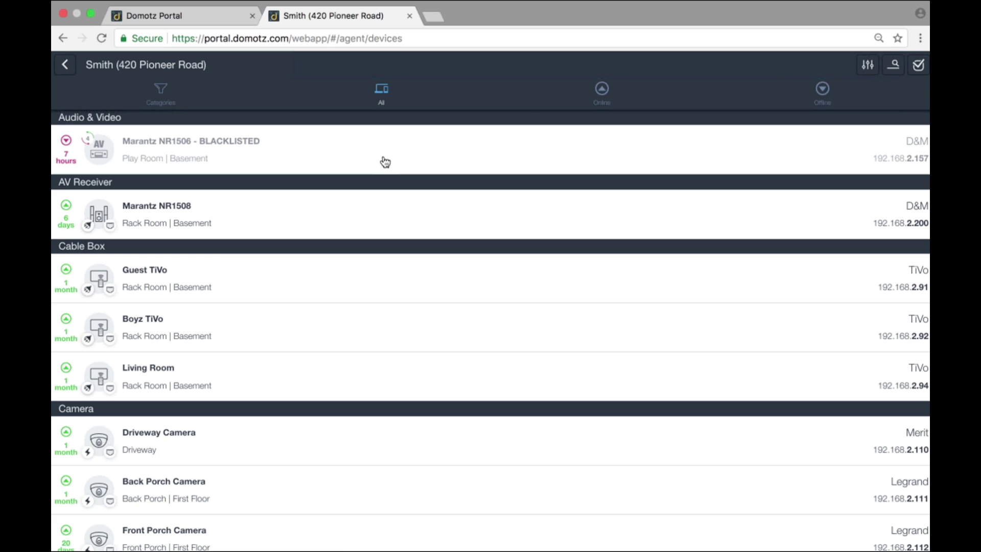
Step: Filter devices by 'nuvo', review the Kitchen speaker's Info tab, and return to the Nuvo list
{"action": "key", "text": "ctrl+f"}
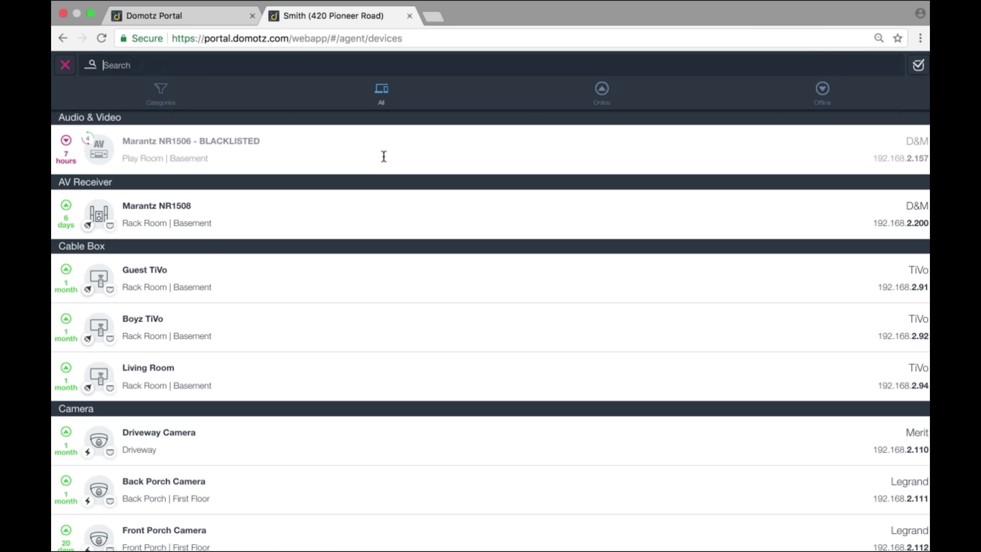
{"action": "type", "text": "nuvo"}
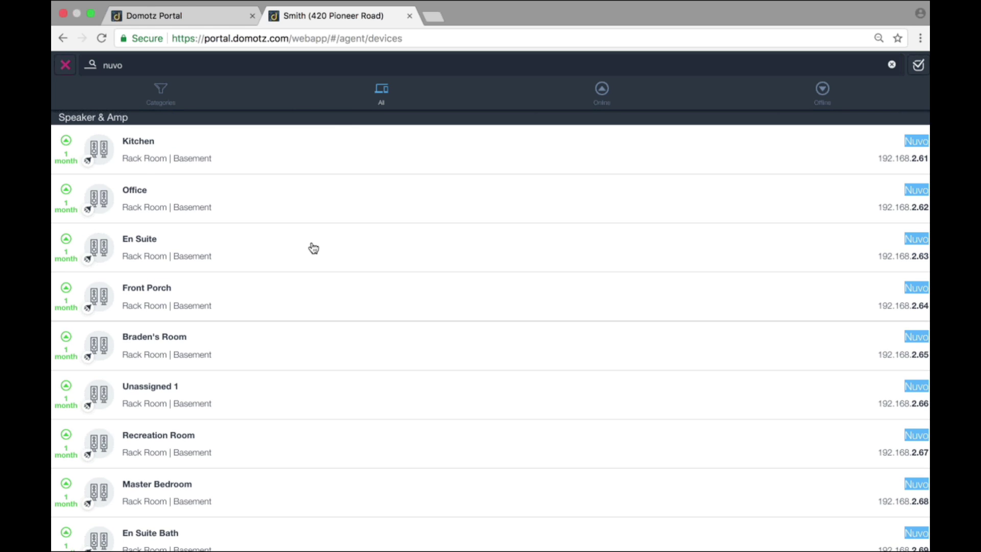
{"action": "left_click", "coordinate": [188, 154]}
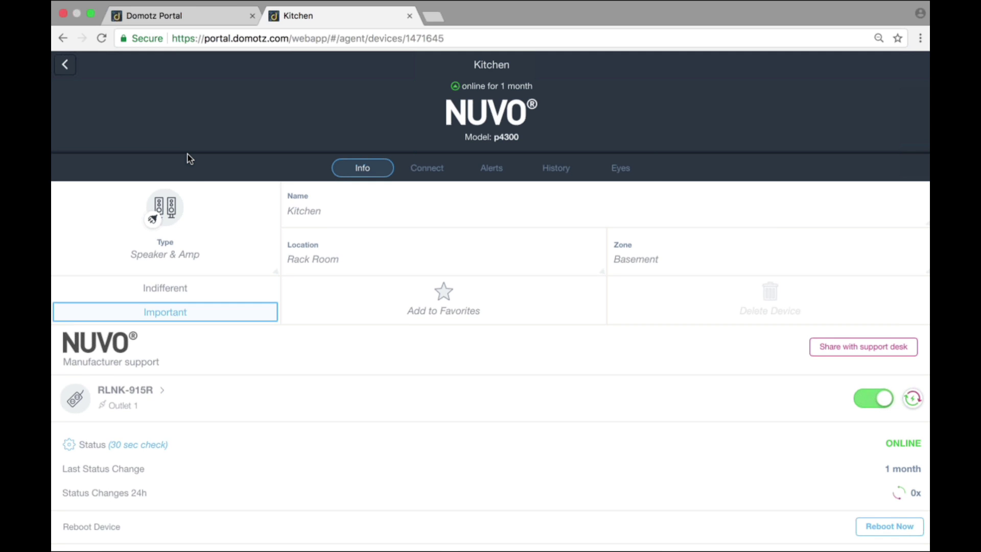
{"action": "scroll", "coordinate": [188, 155], "scroll_direction": "down", "scroll_amount": 3}
{"action": "scroll", "coordinate": [188, 154], "scroll_direction": "up", "scroll_amount": 3}
{"action": "scroll", "coordinate": [188, 154], "scroll_direction": "down", "scroll_amount": 2}
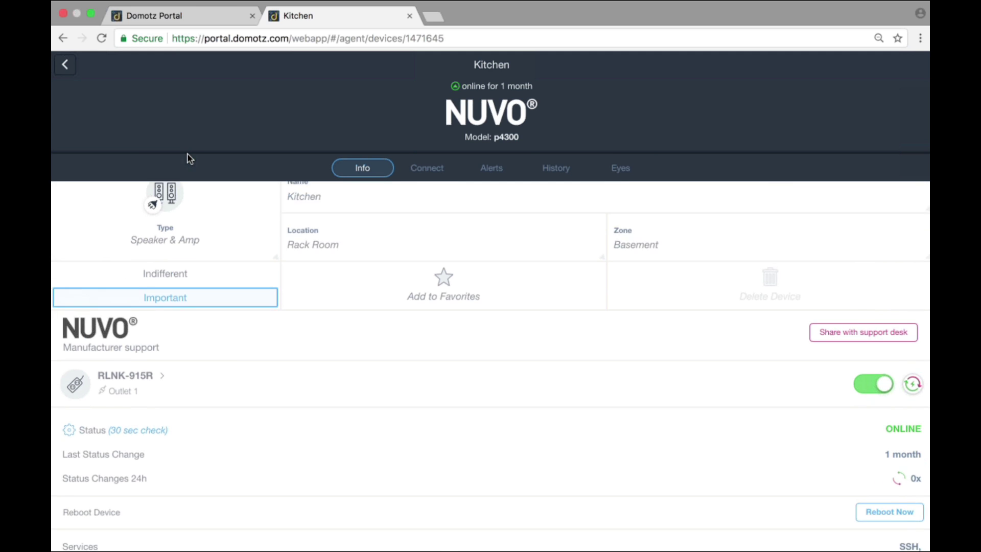
{"action": "scroll", "coordinate": [885, 474], "scroll_direction": "down", "scroll_amount": 1}
{"action": "scroll", "coordinate": [885, 474], "scroll_direction": "down", "scroll_amount": 2}
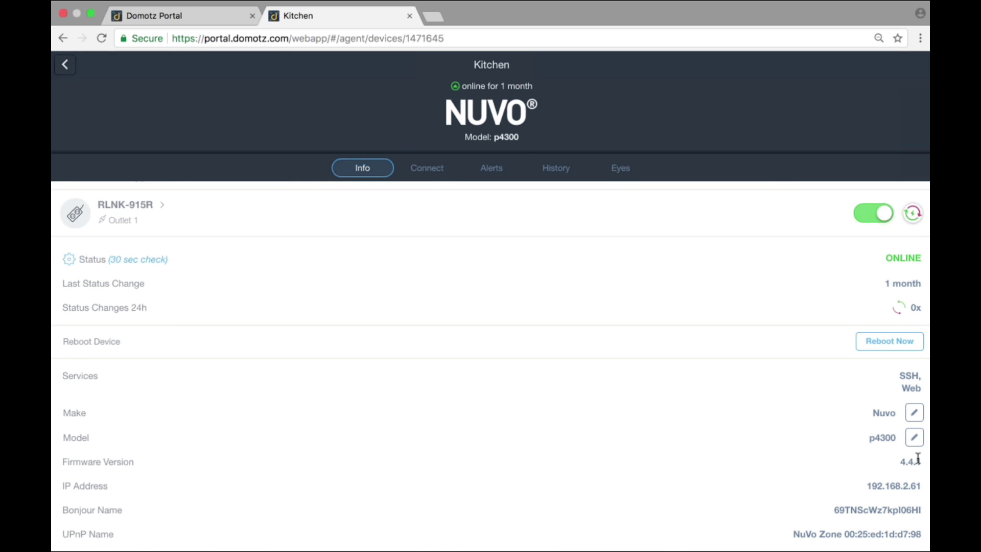
{"action": "left_click", "coordinate": [67, 64]}
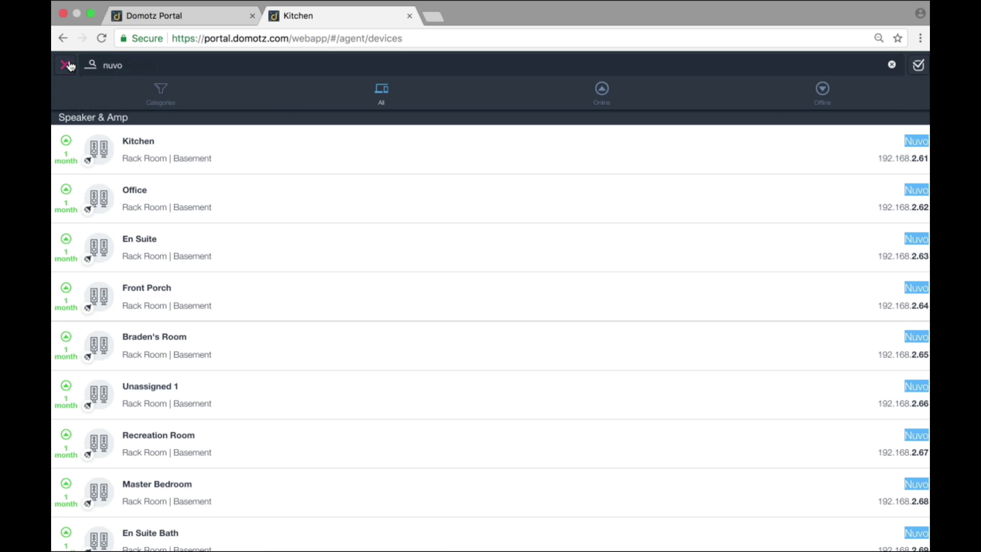
Step: Clear the 'nuvo' filter and browse the full device list from Audio & Video to Camera
{"action": "left_click", "coordinate": [70, 65]}
{"action": "left_click", "coordinate": [70, 65]}
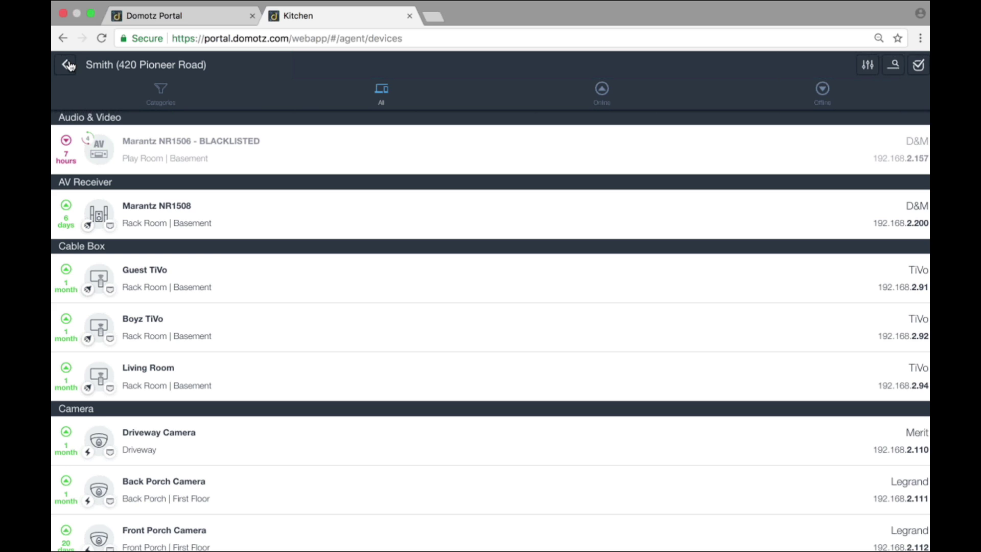
{"action": "left_click", "coordinate": [70, 64]}
{"action": "scroll", "coordinate": [69, 65], "scroll_direction": "down", "scroll_amount": 10}
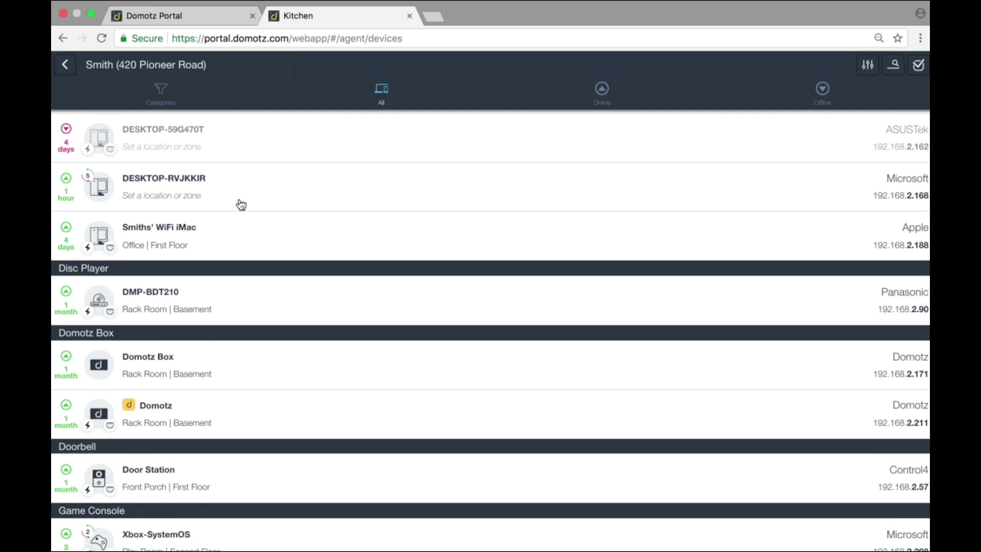
{"action": "scroll", "coordinate": [240, 204], "scroll_direction": "up", "scroll_amount": 10}
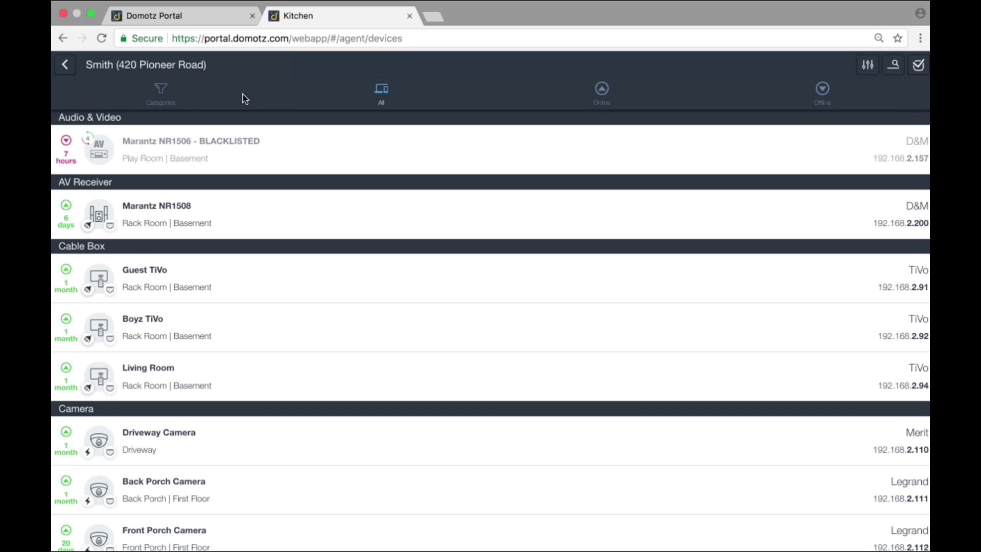
Step: Search devices for 'swi' and open AMS-2624P - Switch #3
{"action": "left_click", "coordinate": [125, 73]}
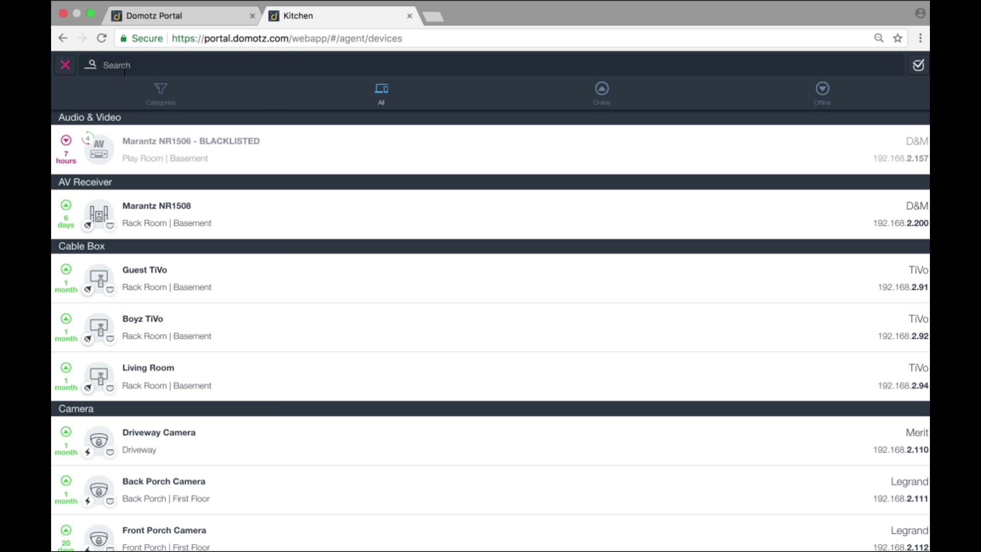
{"action": "type", "text": "sw"}
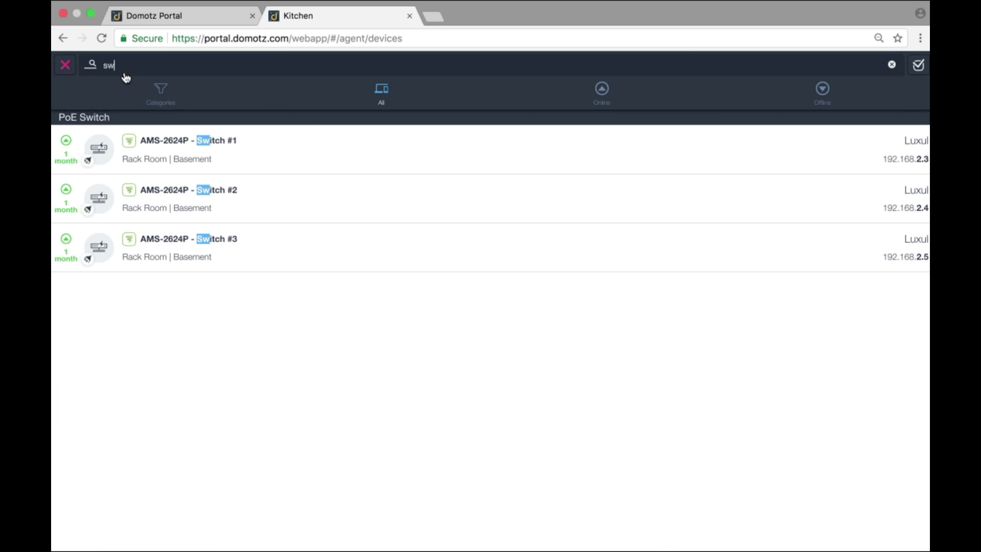
{"action": "type", "text": "i"}
{"action": "key", "text": "Return"}
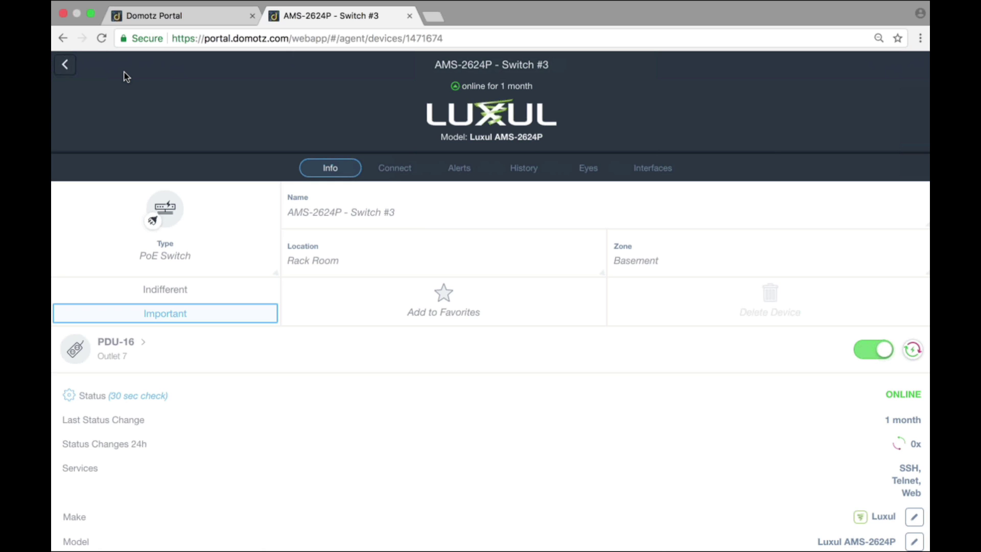
Step: Show the AMS-2624P switch's interfaces, including its 250 Watt PoE budget and port list
{"action": "left_click", "coordinate": [652, 179]}
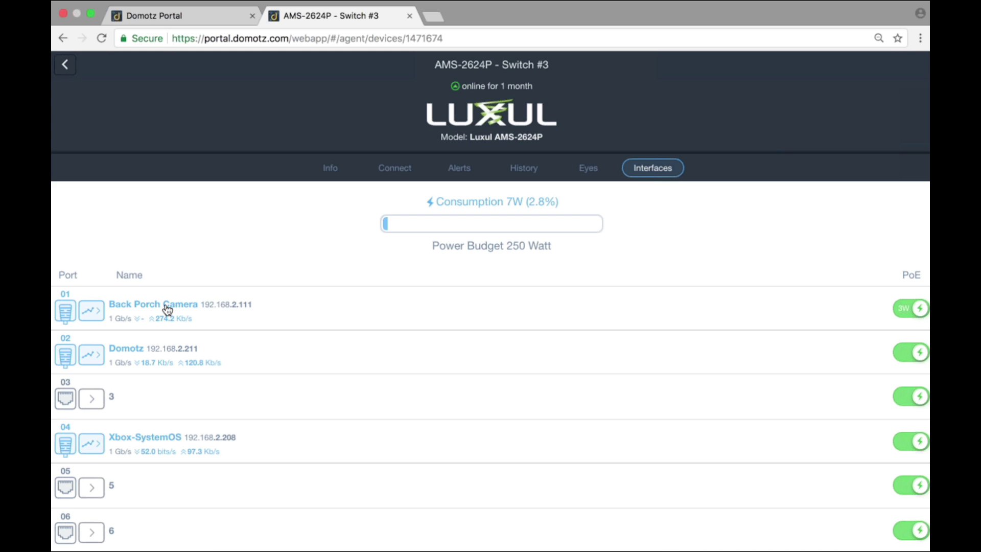
{"action": "scroll", "coordinate": [167, 308], "scroll_direction": "down", "scroll_amount": 5}
{"action": "scroll", "coordinate": [167, 309], "scroll_direction": "down", "scroll_amount": 5}
{"action": "scroll", "coordinate": [127, 304], "scroll_direction": "up", "scroll_amount": 3}
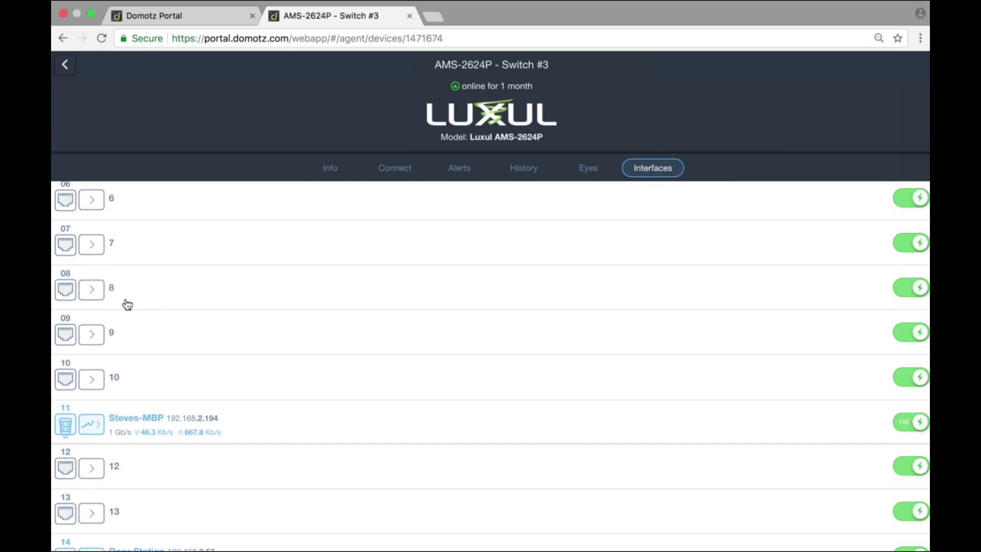
{"action": "scroll", "coordinate": [127, 305], "scroll_direction": "up", "scroll_amount": 8}
Step: Chart port 01 (Back Porch Camera) bandwidth, errors and discarded packets, then close the chart
{"action": "left_click", "coordinate": [127, 304]}
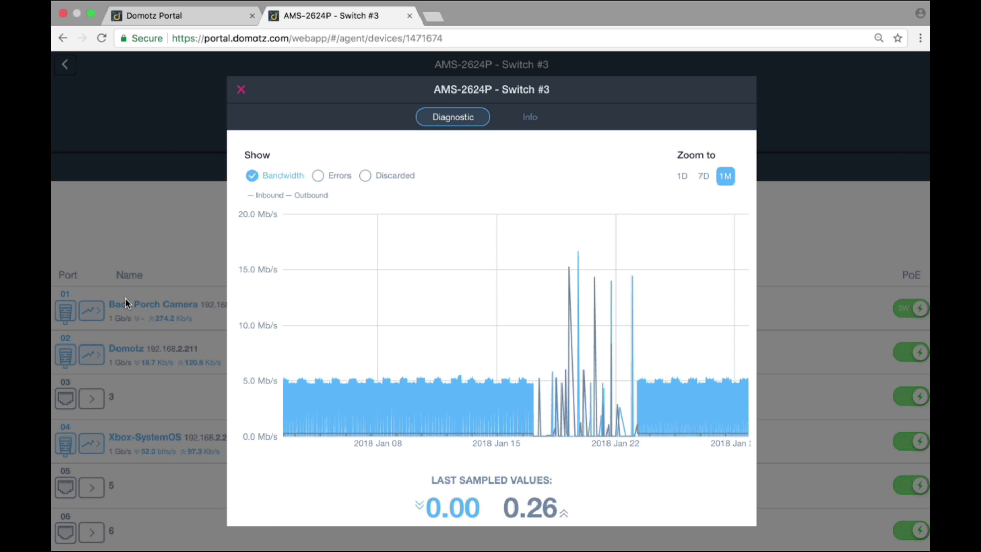
{"action": "left_click", "coordinate": [319, 175]}
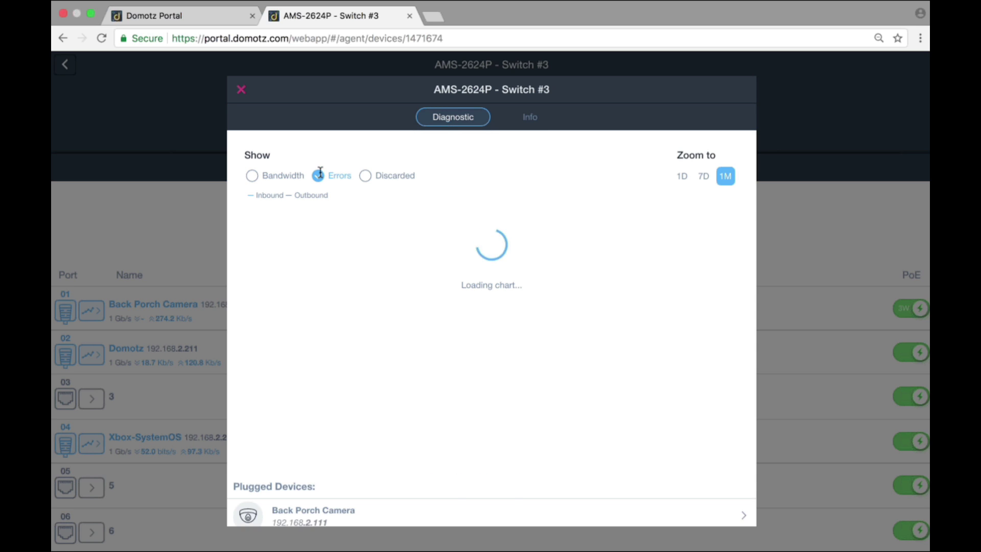
{"action": "left_click", "coordinate": [369, 175]}
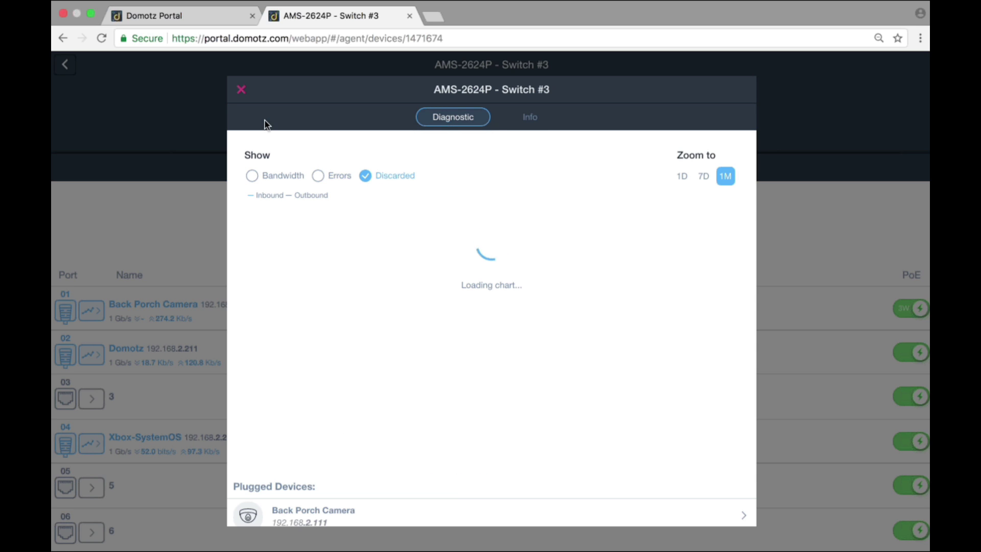
{"action": "left_click", "coordinate": [242, 92]}
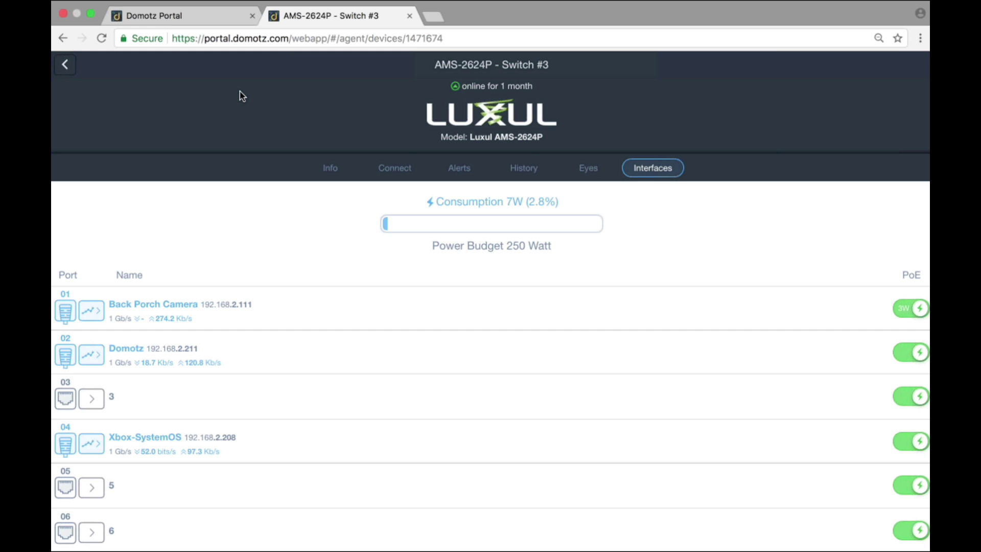
Step: Back out to My Agents and open the healthy Crostas site's device list
{"action": "left_click", "coordinate": [65, 75]}
{"action": "left_click", "coordinate": [65, 71]}
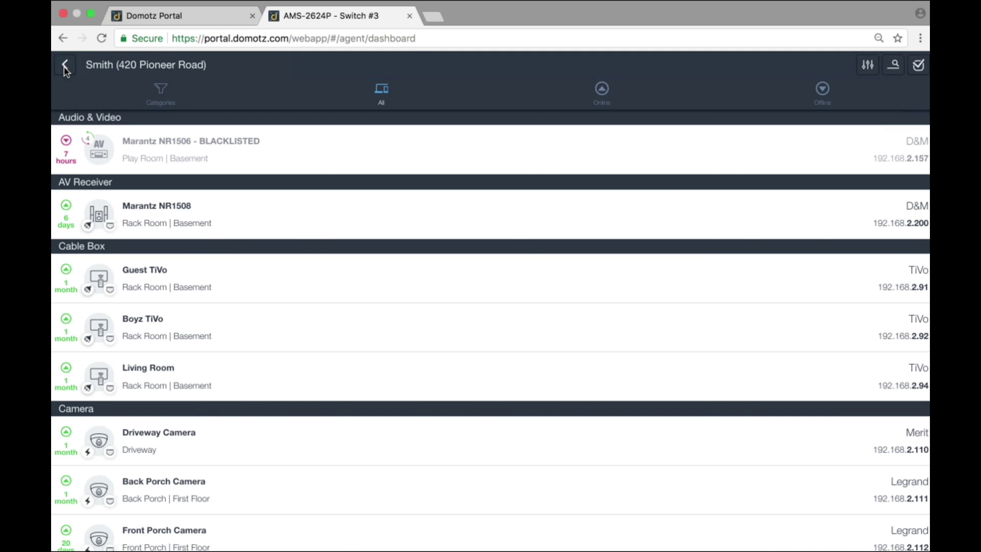
{"action": "left_click", "coordinate": [65, 71]}
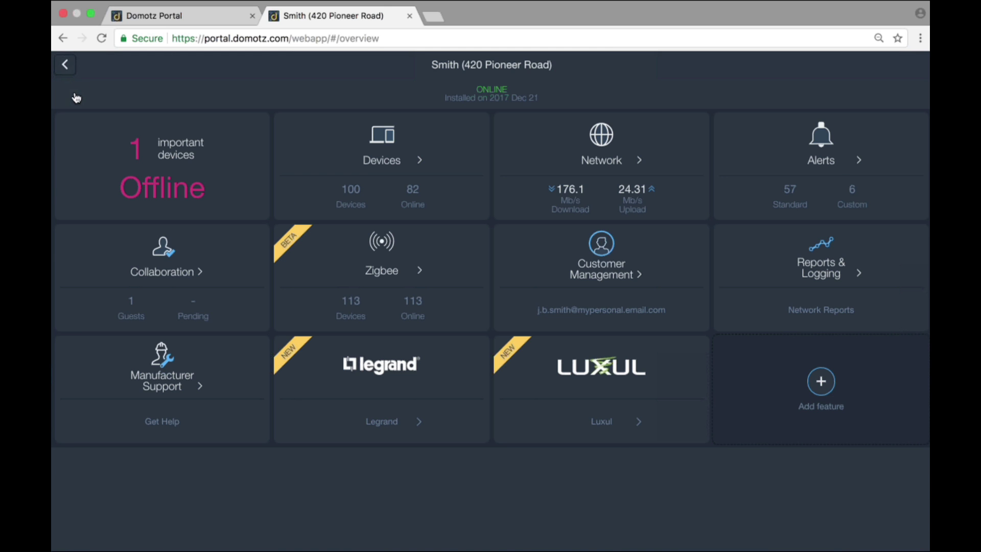
{"action": "left_click", "coordinate": [76, 98]}
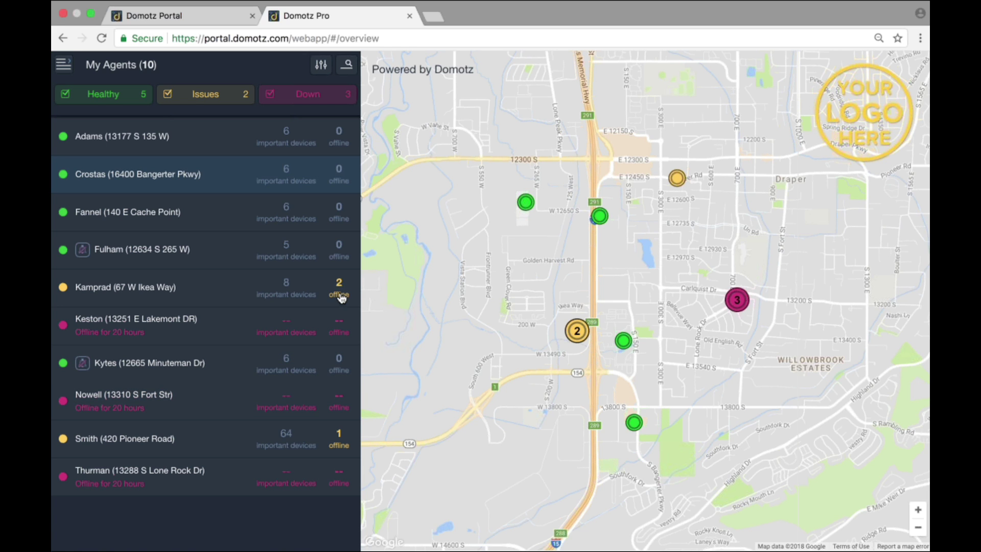
{"action": "left_click", "coordinate": [183, 180]}
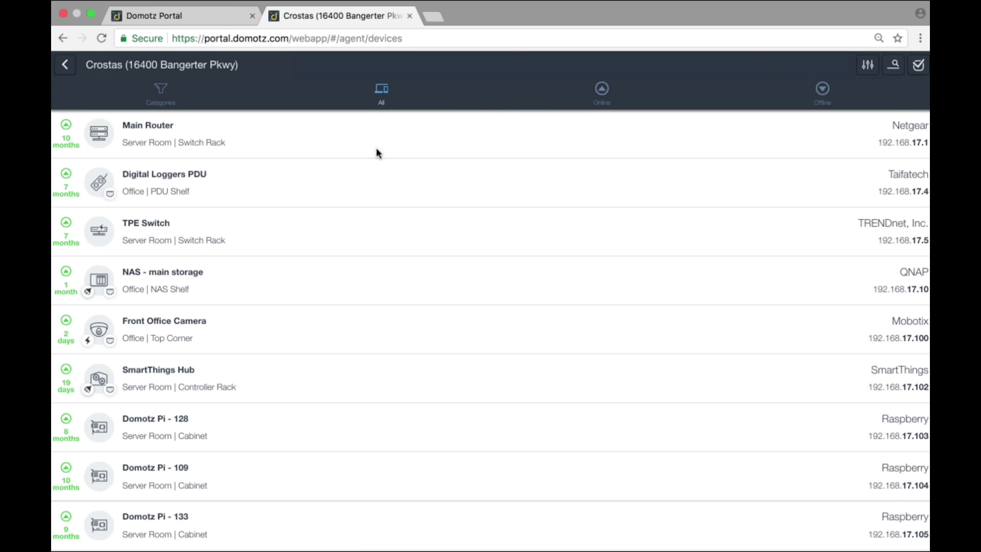
{"action": "scroll", "coordinate": [376, 149], "scroll_direction": "down", "scroll_amount": 1}
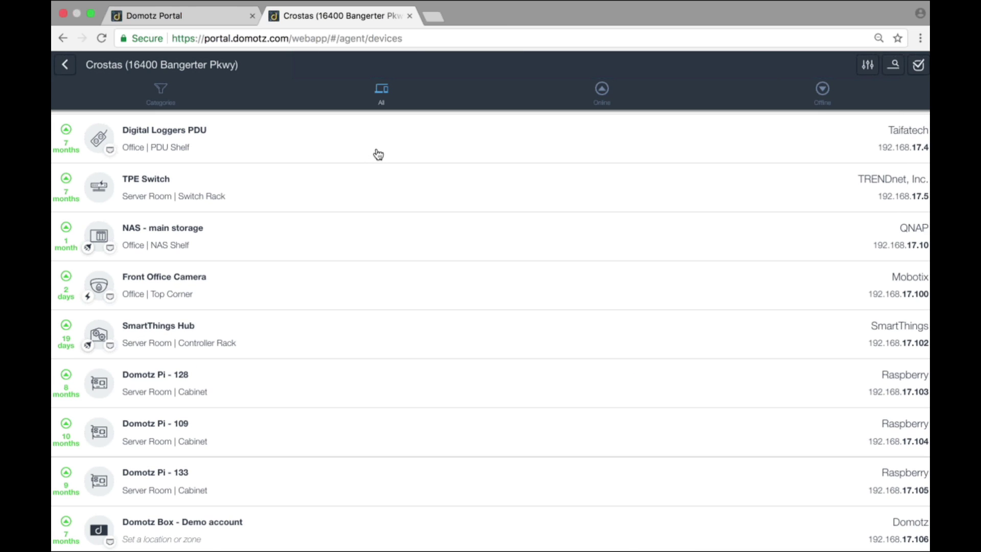
{"action": "left_click", "coordinate": [151, 278]}
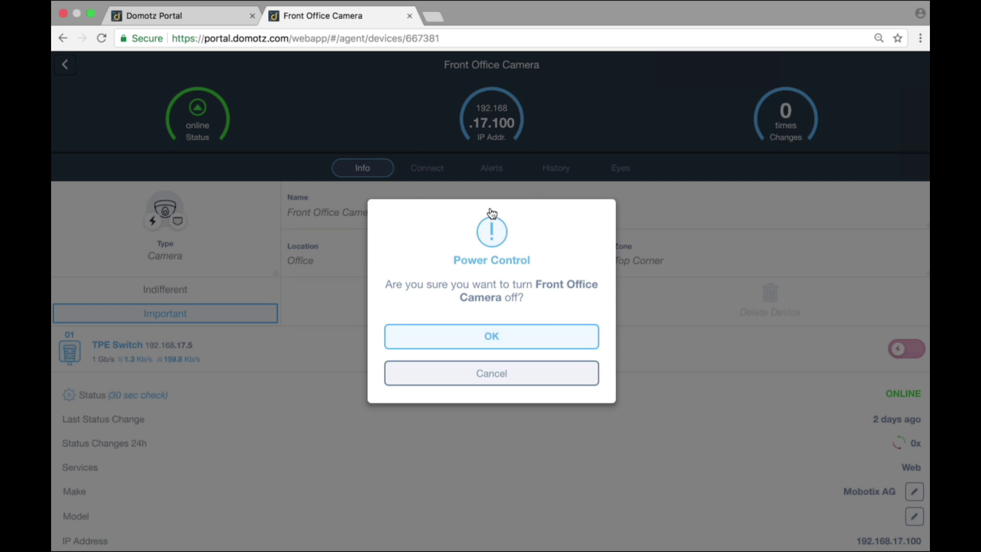
{"action": "left_click", "coordinate": [478, 373]}
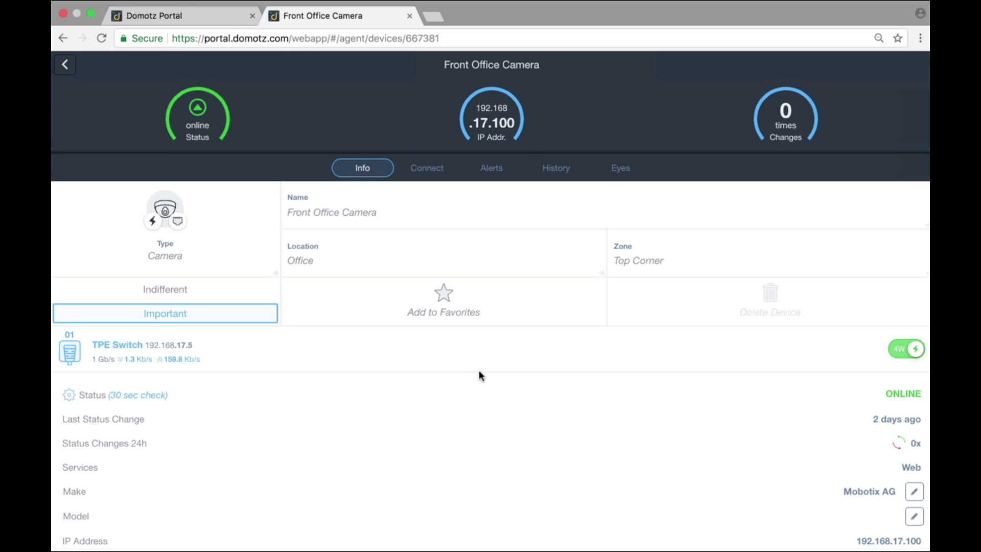
{"action": "left_click", "coordinate": [66, 66]}
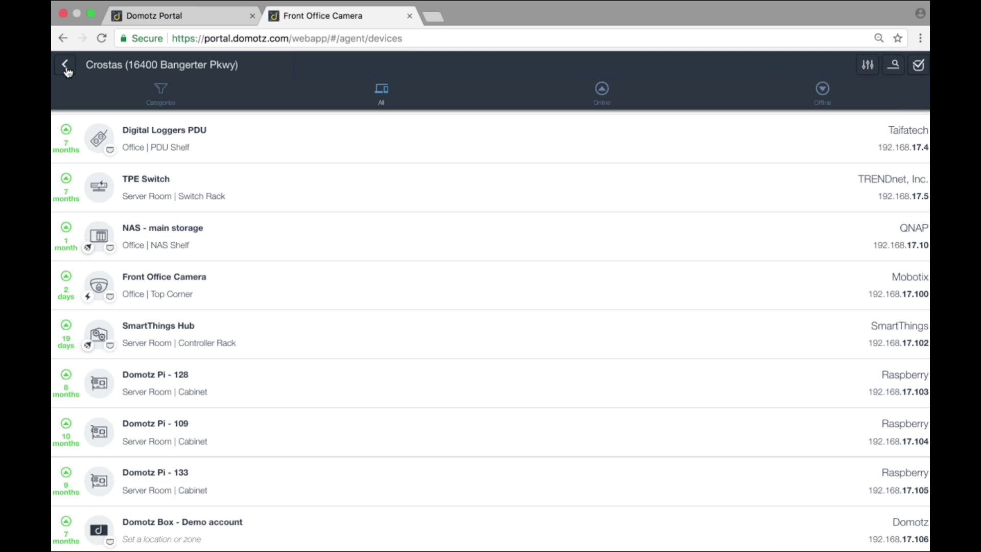
Step: Power-cycle the Media Player Console, confirm 'Yes, Reboot', and return to the Crostas dashboard
{"action": "scroll", "coordinate": [222, 310], "scroll_direction": "down", "scroll_amount": 8}
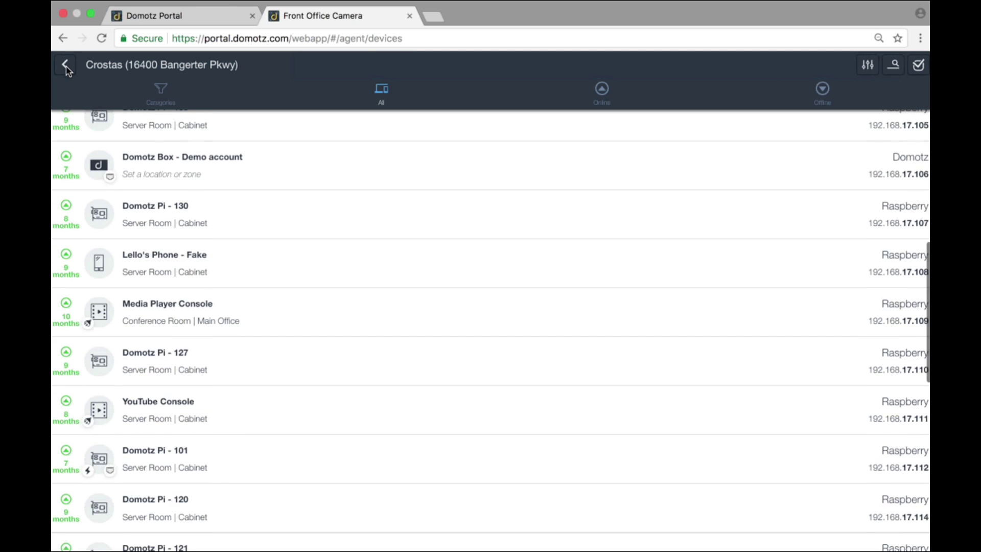
{"action": "left_click", "coordinate": [222, 310]}
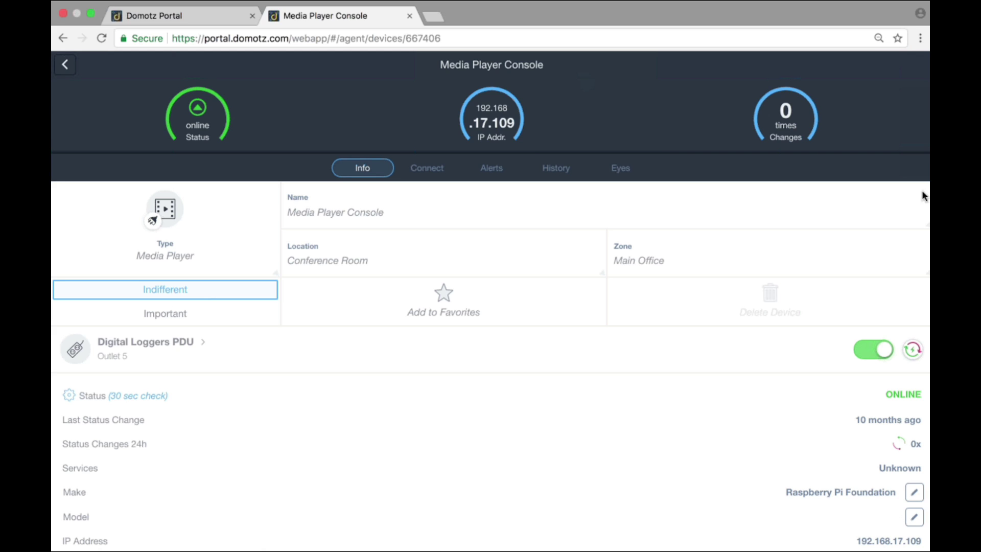
{"action": "left_click", "coordinate": [911, 350]}
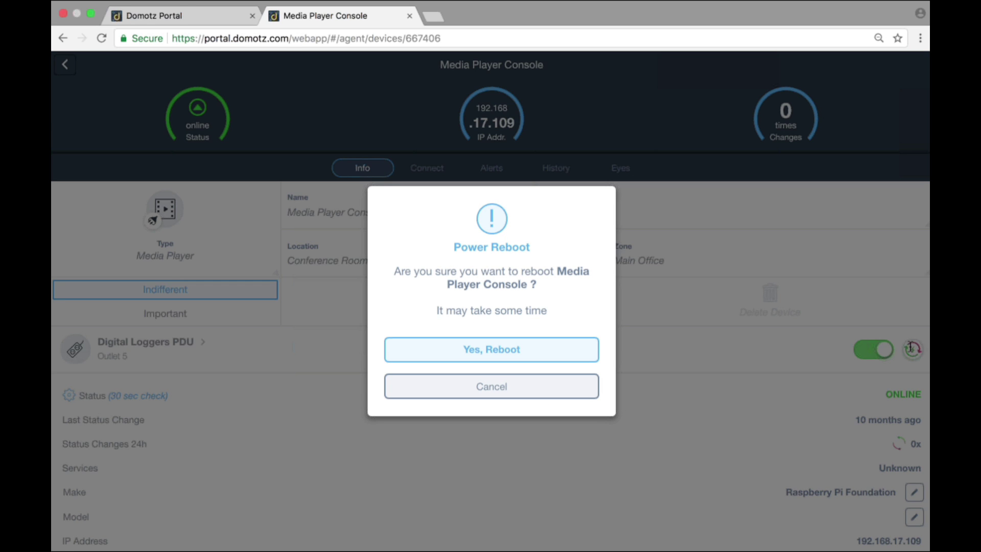
{"action": "key", "text": "Return"}
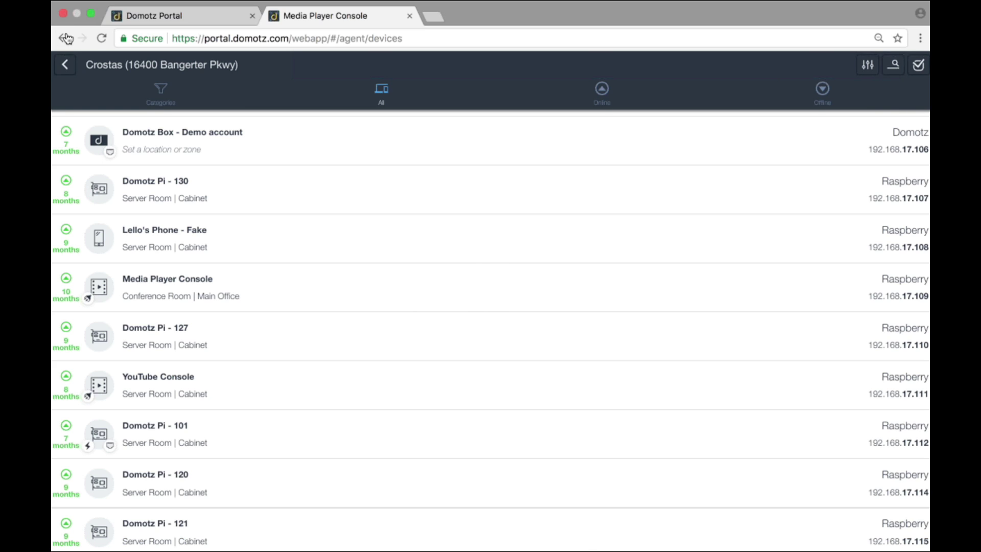
{"action": "left_click", "coordinate": [71, 72]}
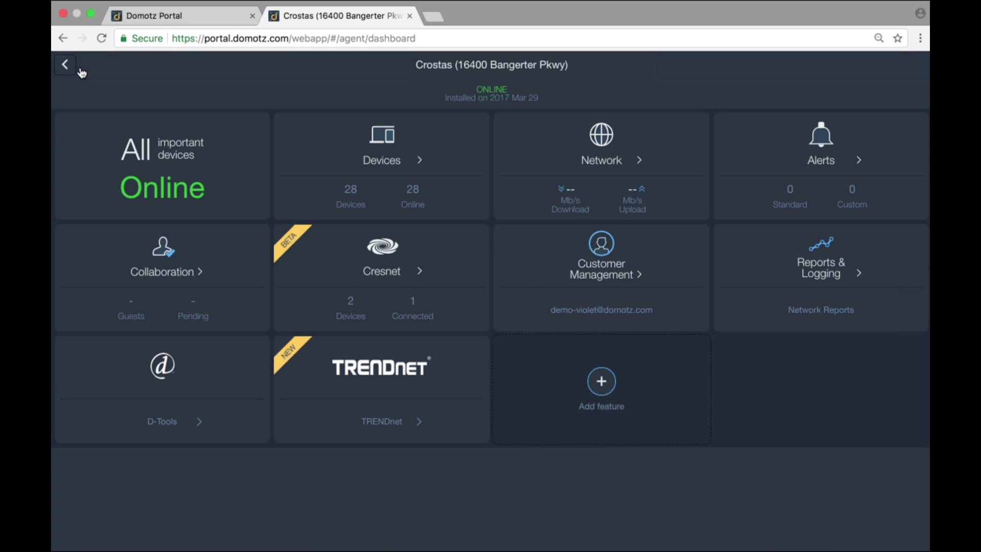
Step: Search the Crostas device list for 'main con' and open Main Controller - MC3
{"action": "left_click", "coordinate": [382, 150]}
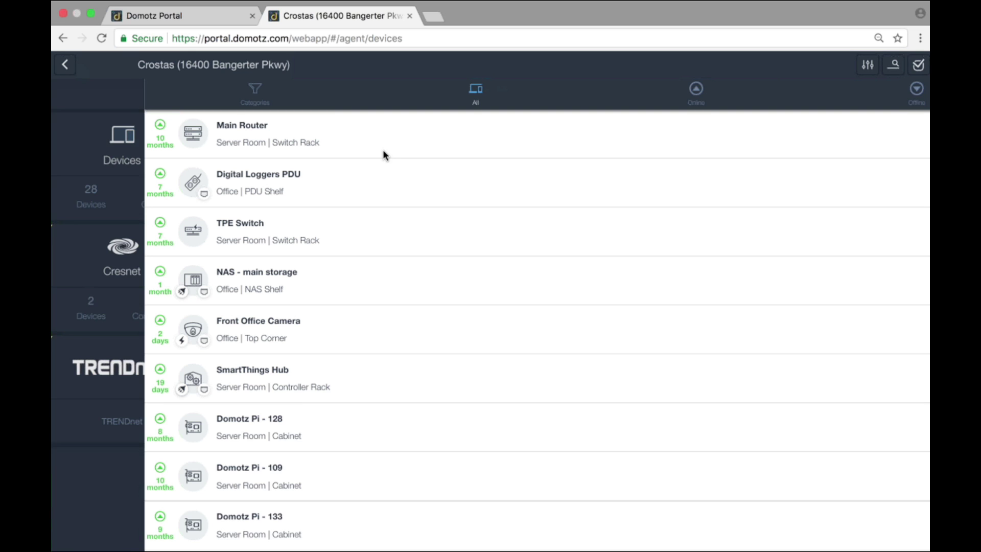
{"action": "left_click", "coordinate": [894, 65]}
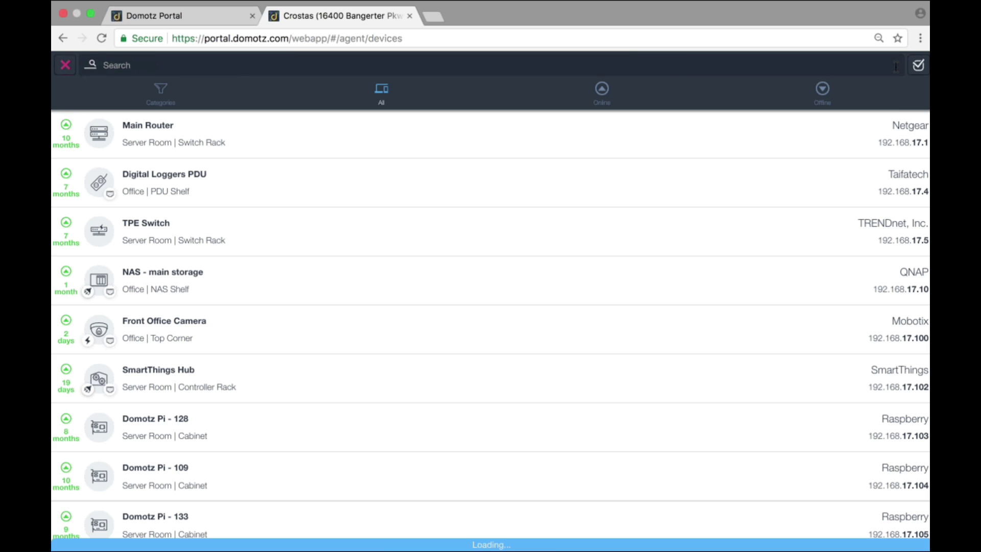
{"action": "type", "text": "m"}
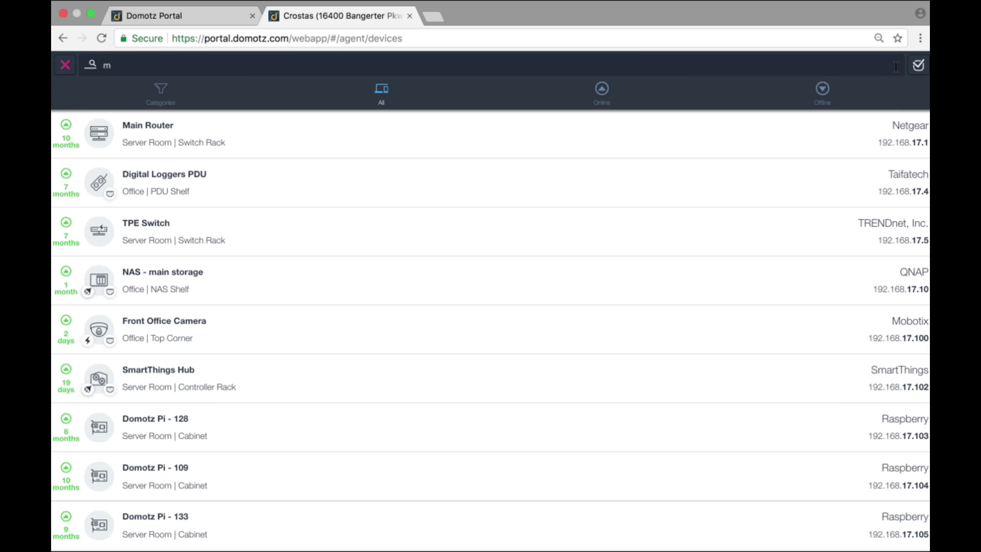
{"action": "type", "text": "ain con"}
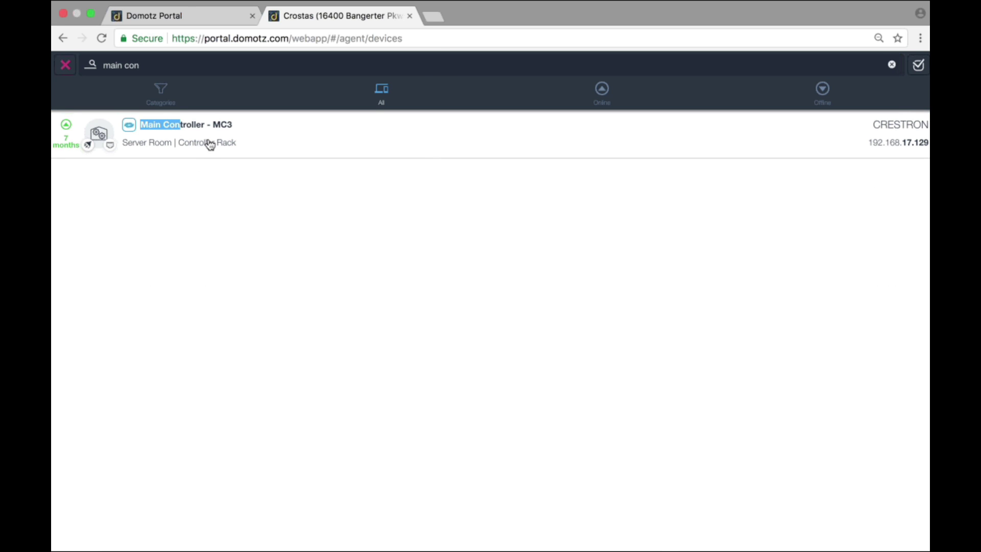
{"action": "left_click", "coordinate": [209, 145]}
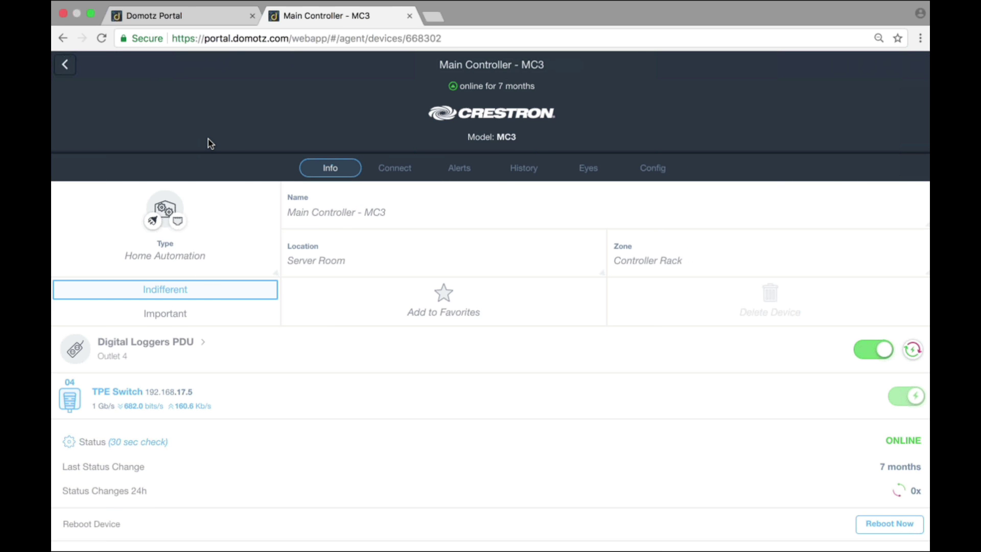
Step: Request a reboot of Main Controller - MC3 and return to the device list
{"action": "scroll", "coordinate": [233, 151], "scroll_direction": "down", "scroll_amount": 2}
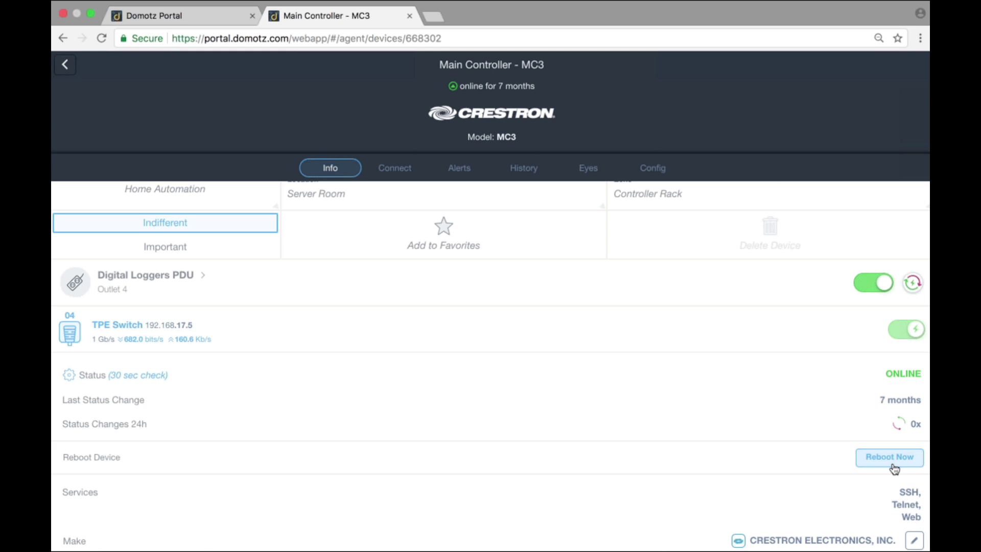
{"action": "left_click", "coordinate": [891, 462]}
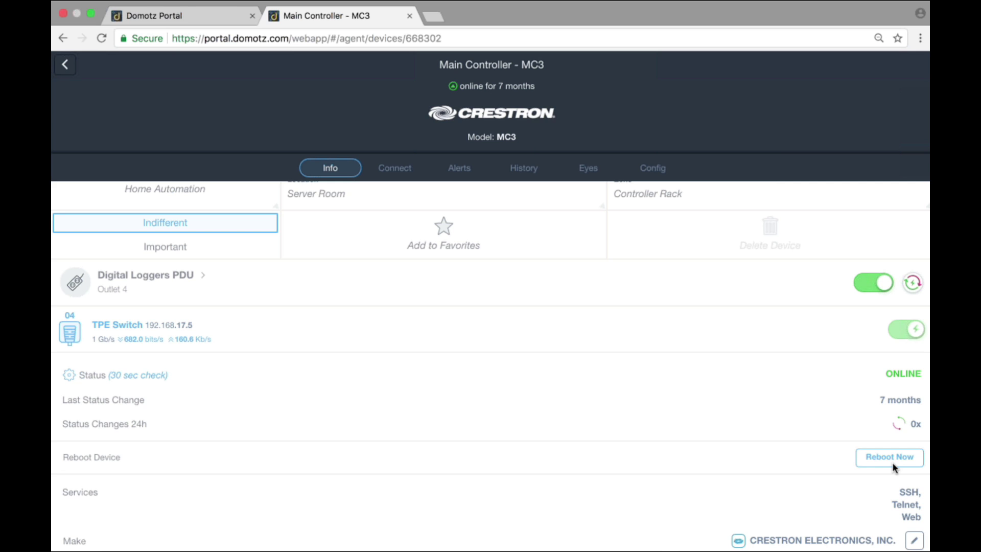
{"action": "key", "text": "super+bracketleft"}
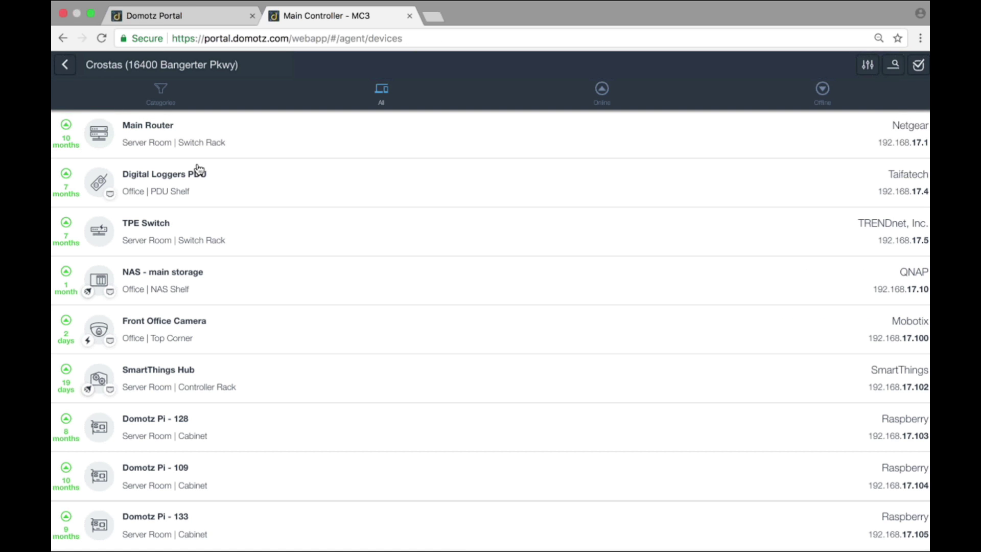
Step: Go to the Kamprad site's offline devices and open the Domotz Desktop
{"action": "key", "text": "super+bracketleft"}
{"action": "left_click", "coordinate": [63, 66]}
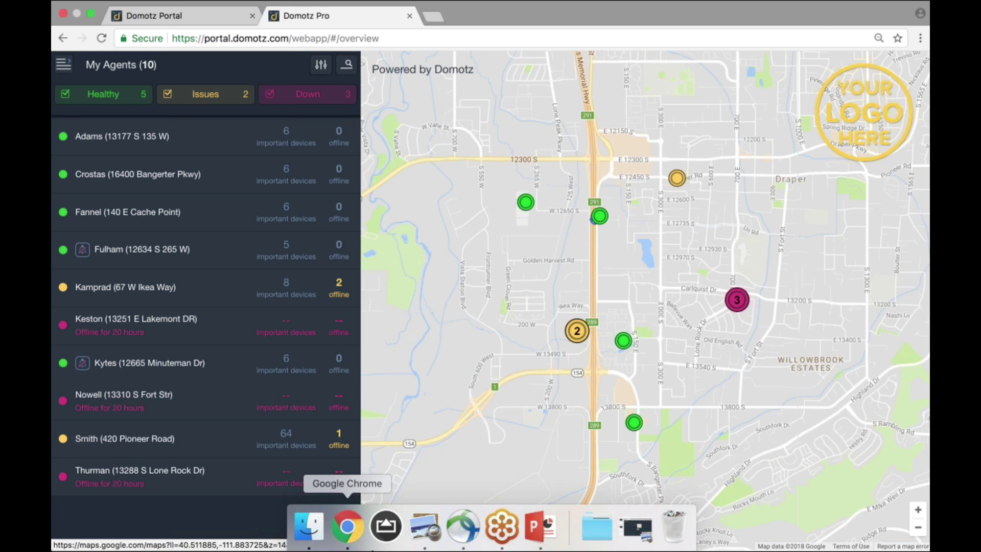
{"action": "left_click", "coordinate": [315, 320]}
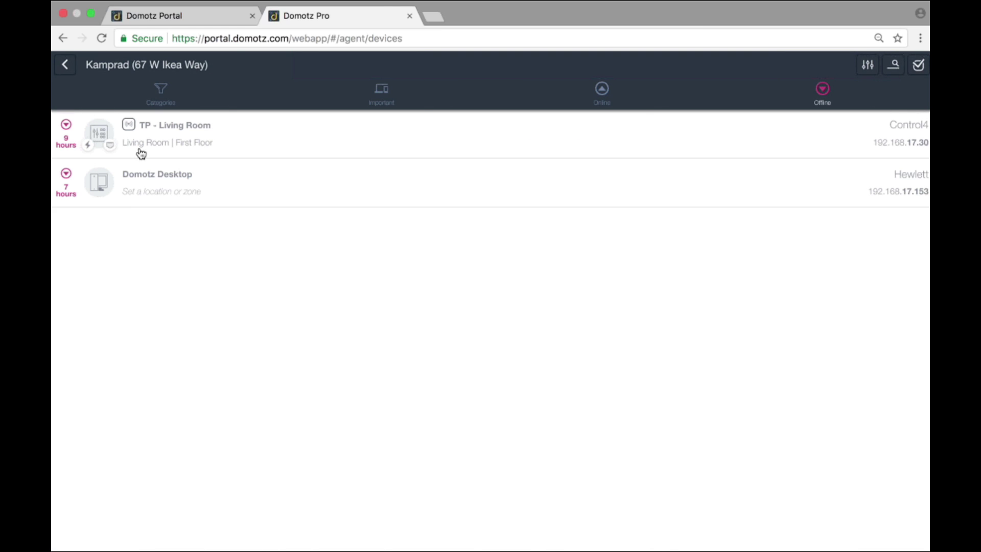
{"action": "left_click", "coordinate": [148, 182]}
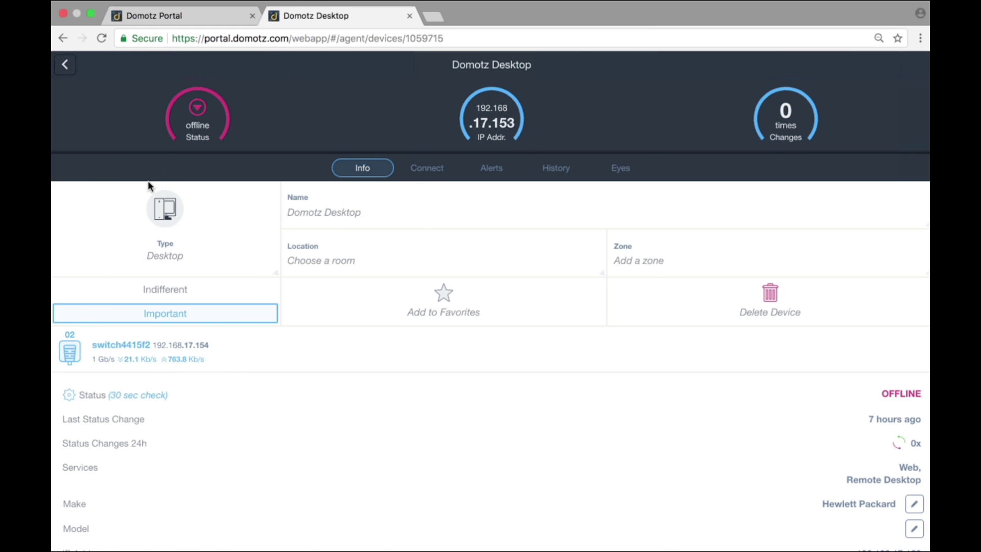
Step: Send a Wake On LAN to the Domotz Desktop, enable Auto-WOL, and leave its page
{"action": "scroll", "coordinate": [149, 182], "scroll_direction": "down", "scroll_amount": 5}
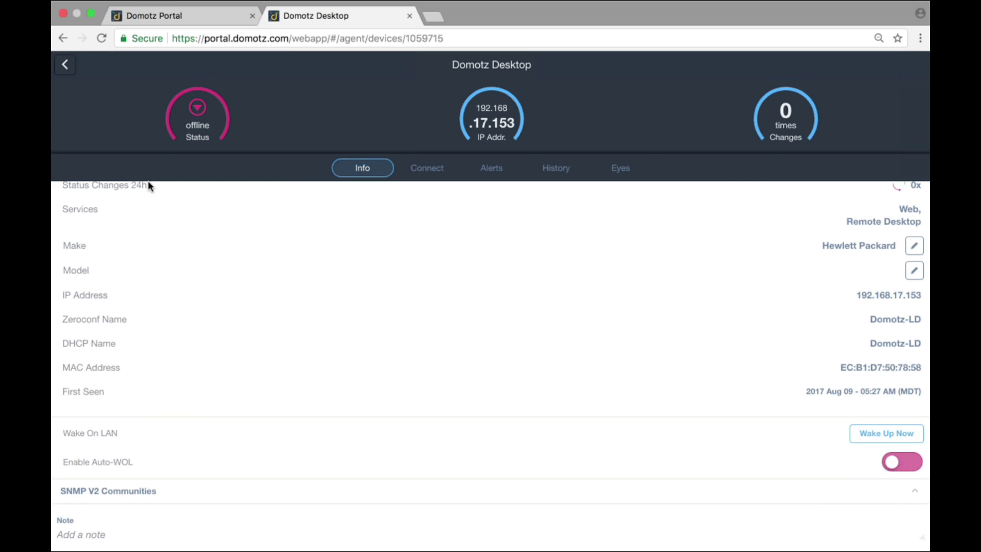
{"action": "left_click", "coordinate": [886, 433]}
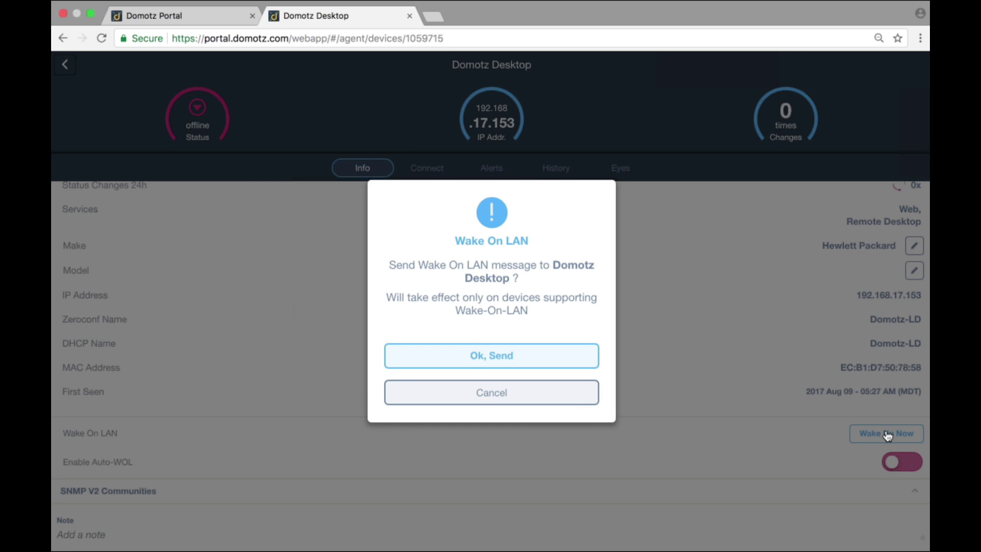
{"action": "left_click", "coordinate": [472, 364]}
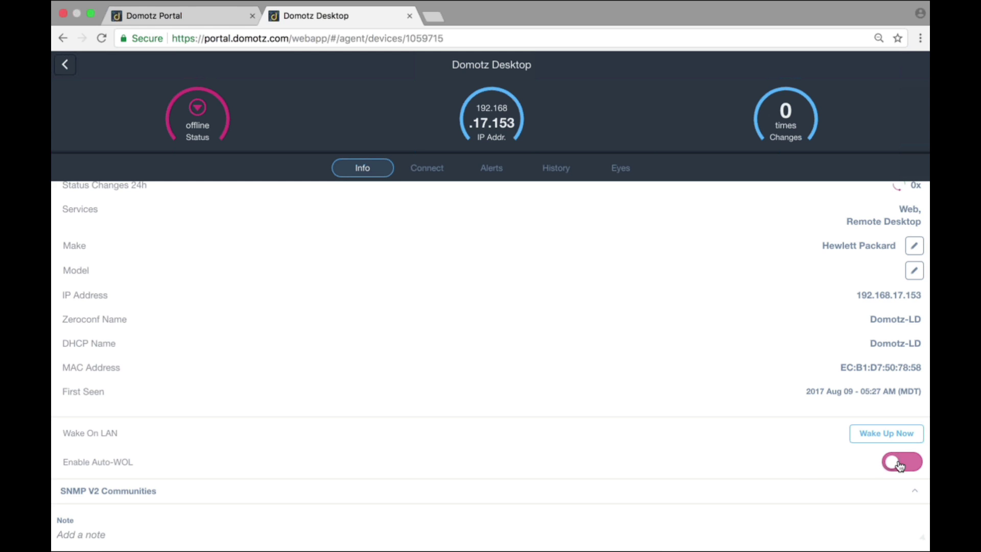
{"action": "left_click", "coordinate": [901, 462]}
{"action": "mouse_move", "coordinate": [57, 2]}
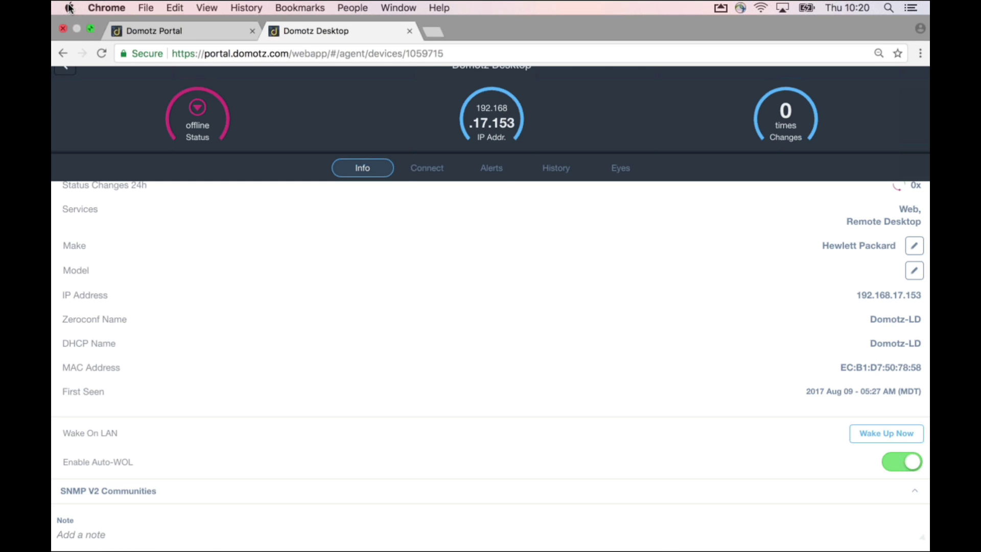
{"action": "left_click", "coordinate": [61, 100]}
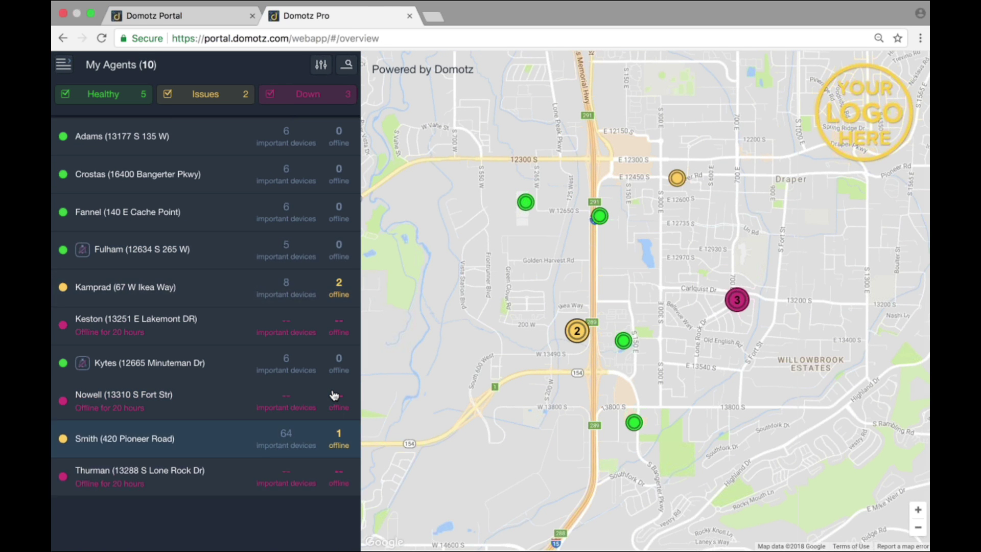
Step: Connect to the Front Office Camera's Web Portal and view its MOBOTIX M12 live image
{"action": "left_click", "coordinate": [149, 176]}
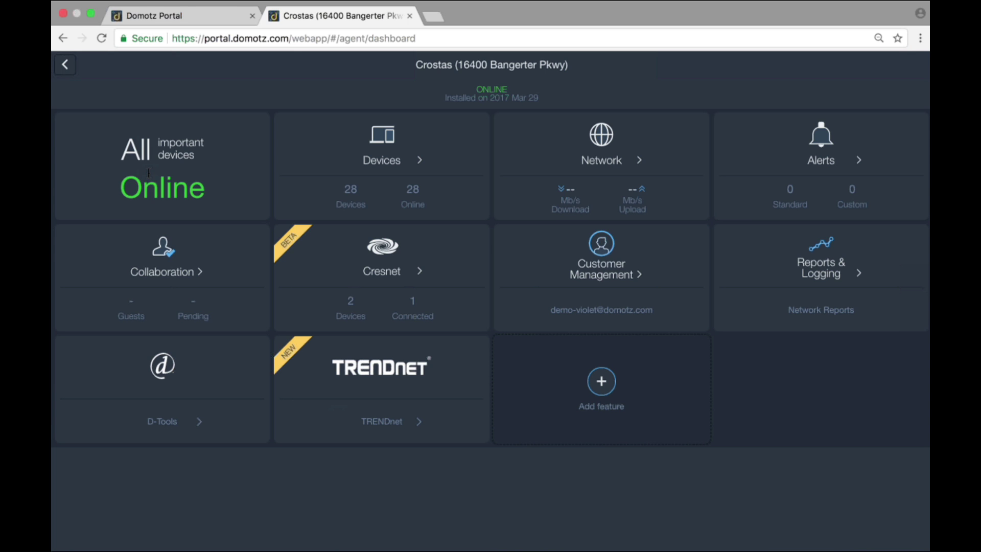
{"action": "left_click", "coordinate": [149, 174]}
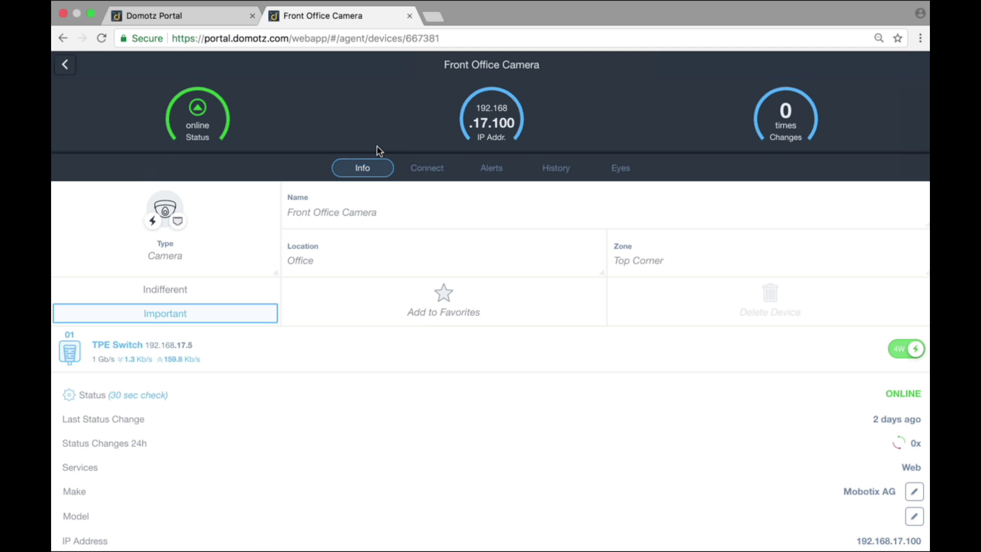
{"action": "left_click", "coordinate": [422, 170]}
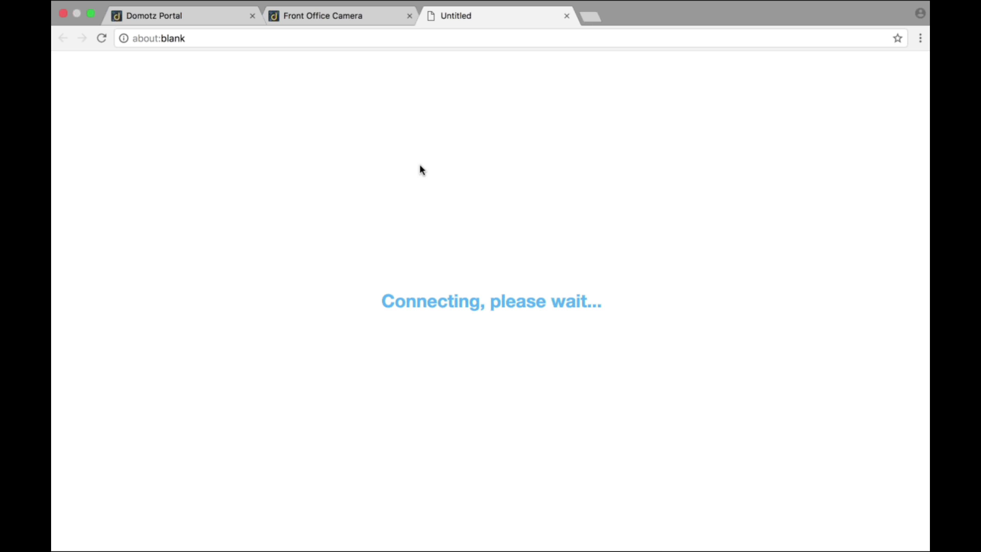
{"action": "left_click", "coordinate": [367, 15]}
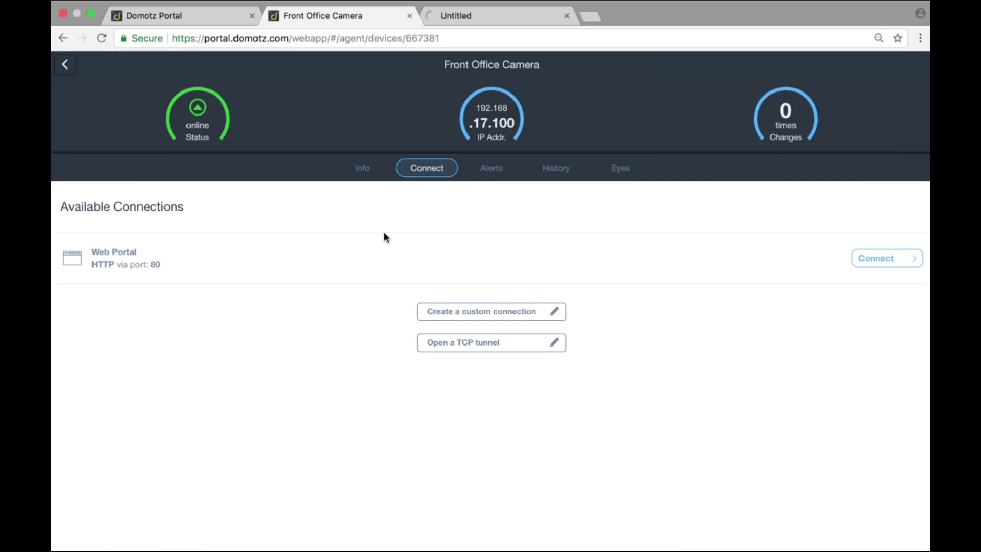
{"action": "left_click", "coordinate": [473, 16]}
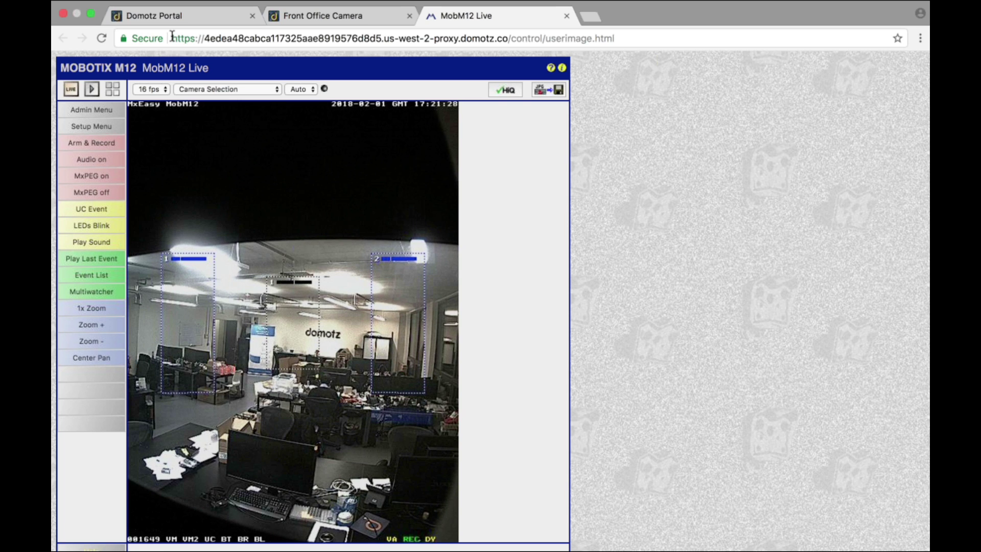
{"action": "left_click", "coordinate": [345, 18]}
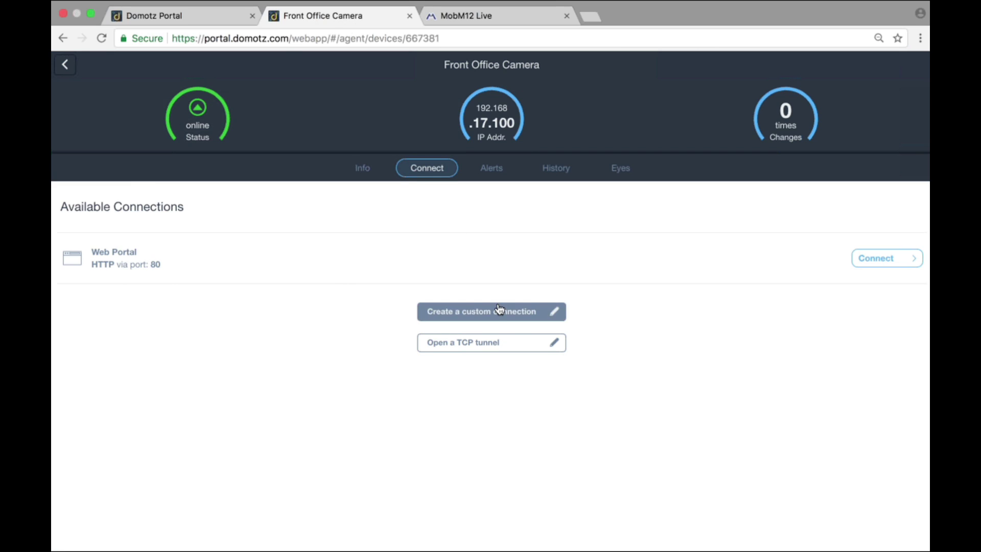
Step: Start a custom connection to the camera, cancel it, and bring up the TCP tunnel form
{"action": "left_click", "coordinate": [499, 309]}
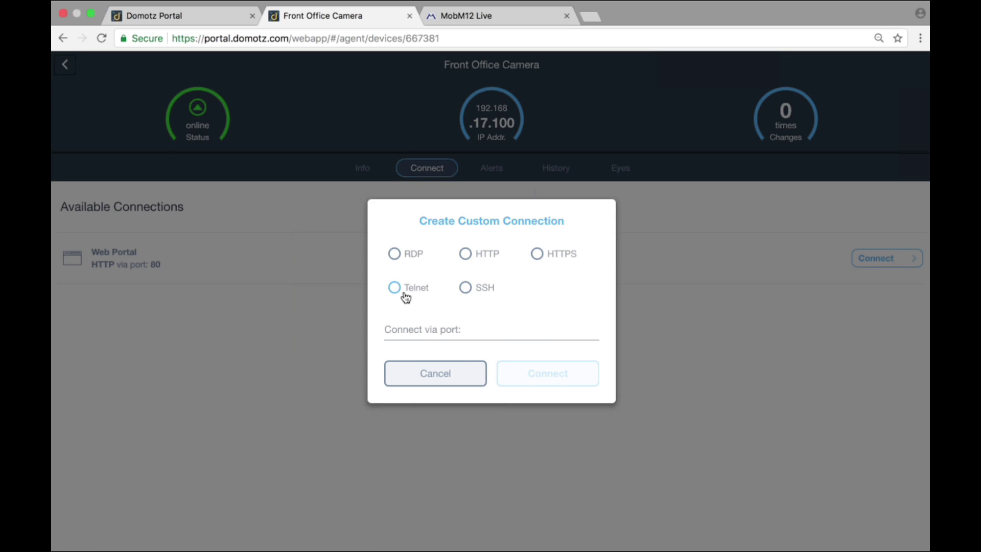
{"action": "key", "text": "Return"}
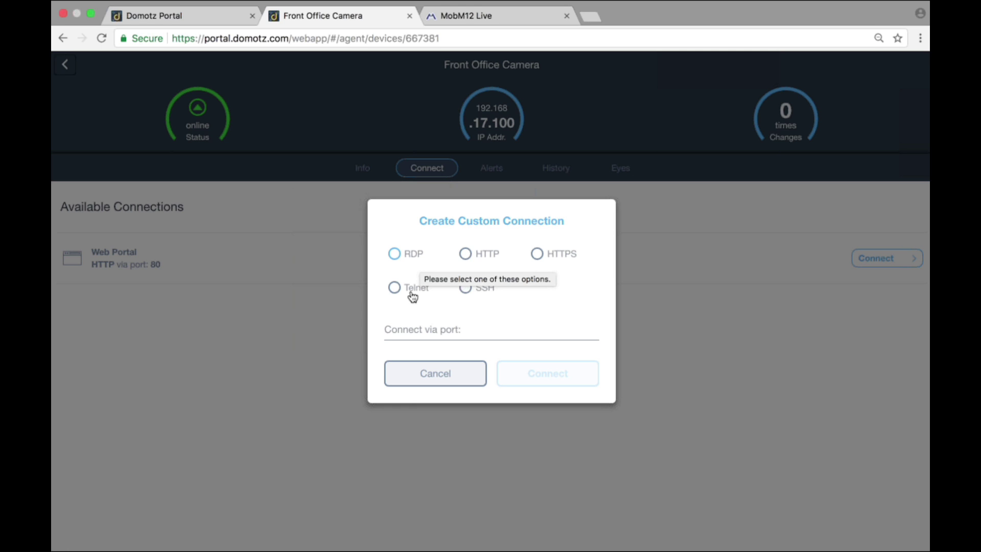
{"action": "left_click", "coordinate": [420, 372]}
{"action": "left_click", "coordinate": [535, 357]}
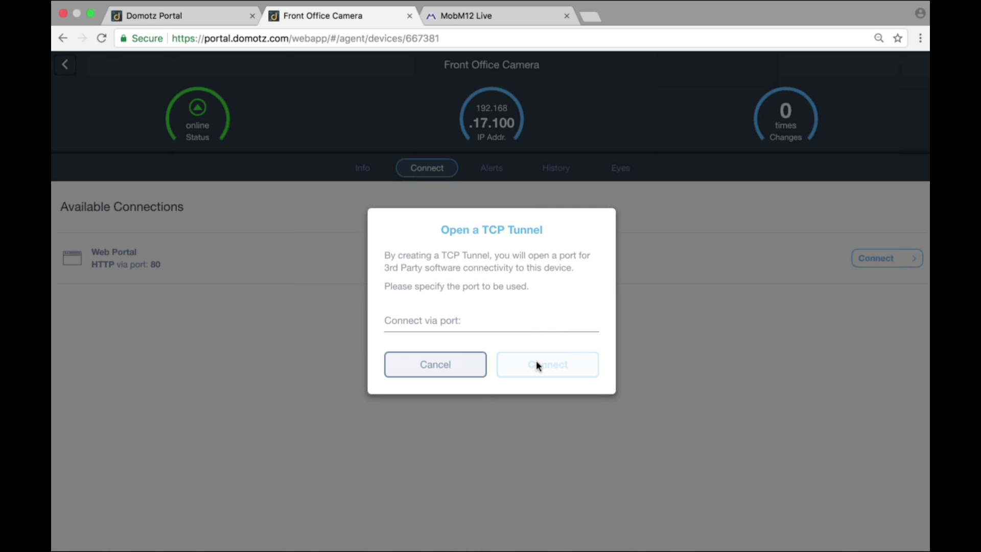
Step: Create a TCP tunnel to the camera on port 80 despite the warning, then return to My Agents
{"action": "left_click", "coordinate": [488, 334]}
{"action": "type", "text": "80"}
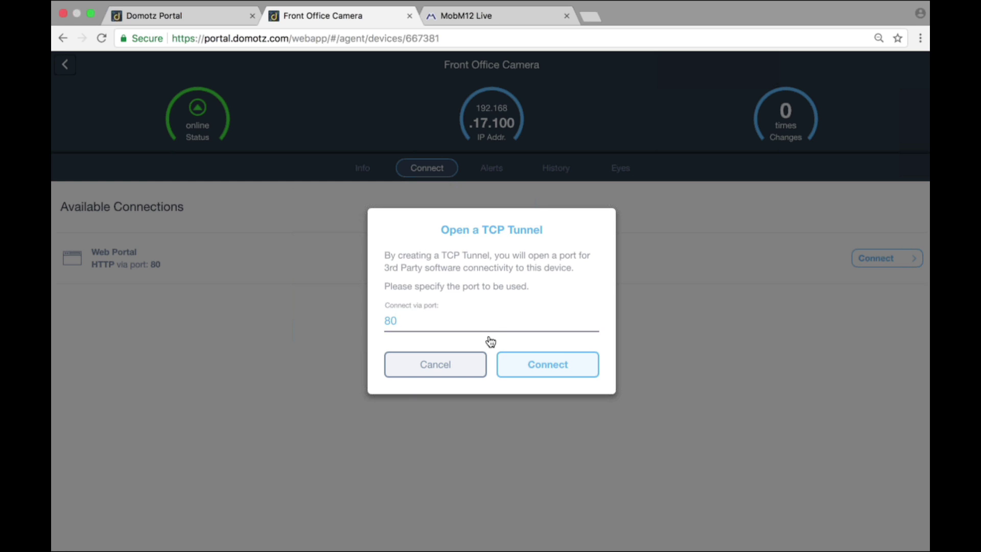
{"action": "left_click", "coordinate": [585, 368]}
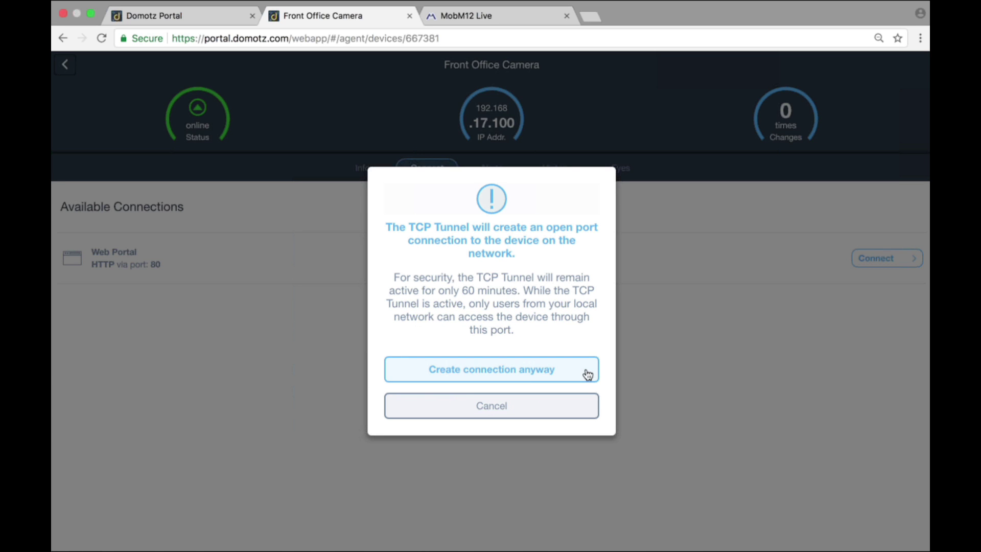
{"action": "left_click", "coordinate": [562, 366]}
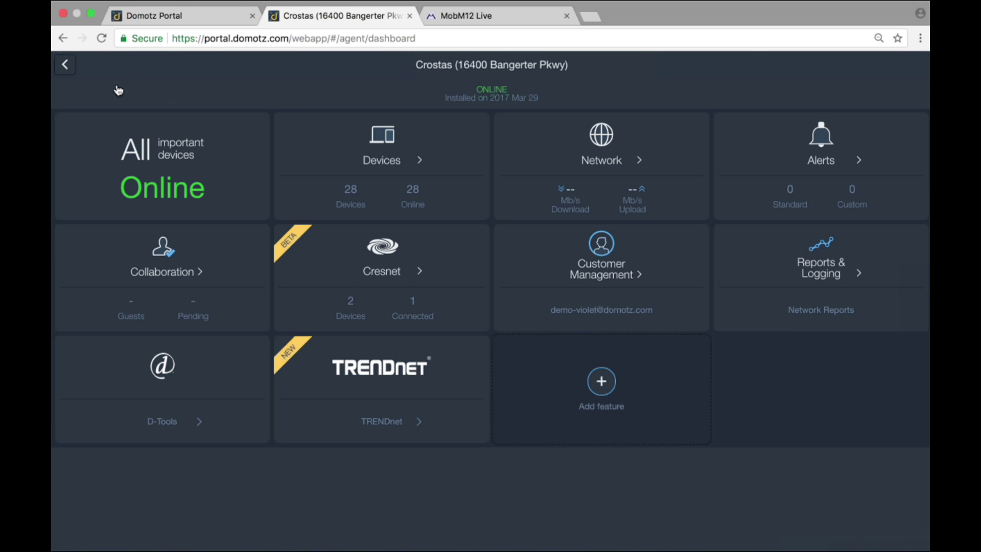
{"action": "left_click", "coordinate": [117, 88]}
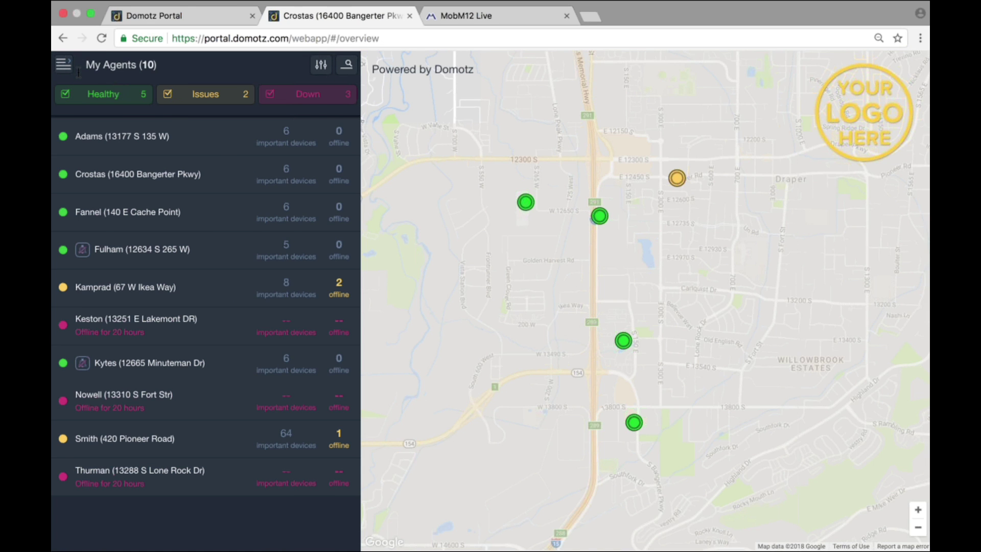
Step: Open the Smith site (64 important devices) and its Network Health Analysis speed test
{"action": "left_click", "coordinate": [163, 416]}
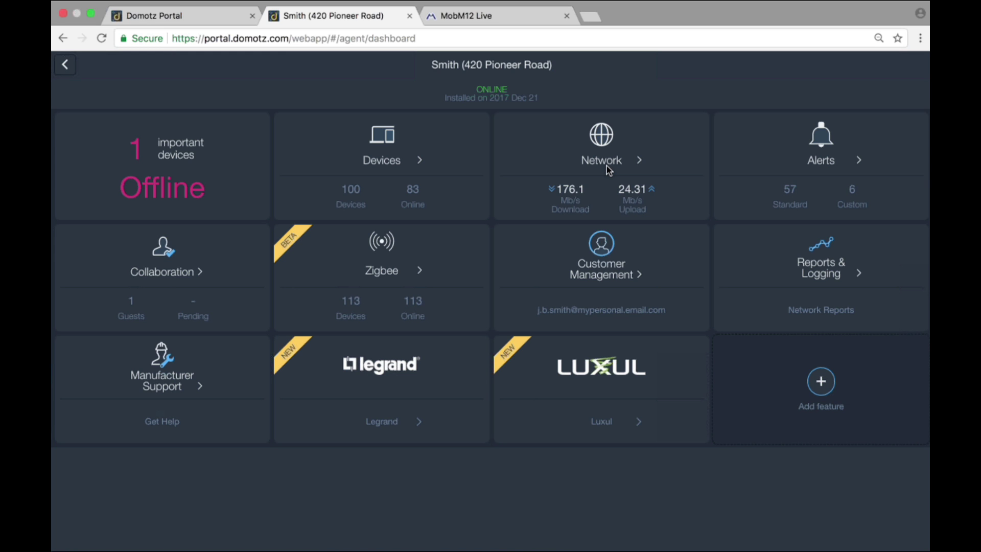
{"action": "left_click", "coordinate": [602, 146]}
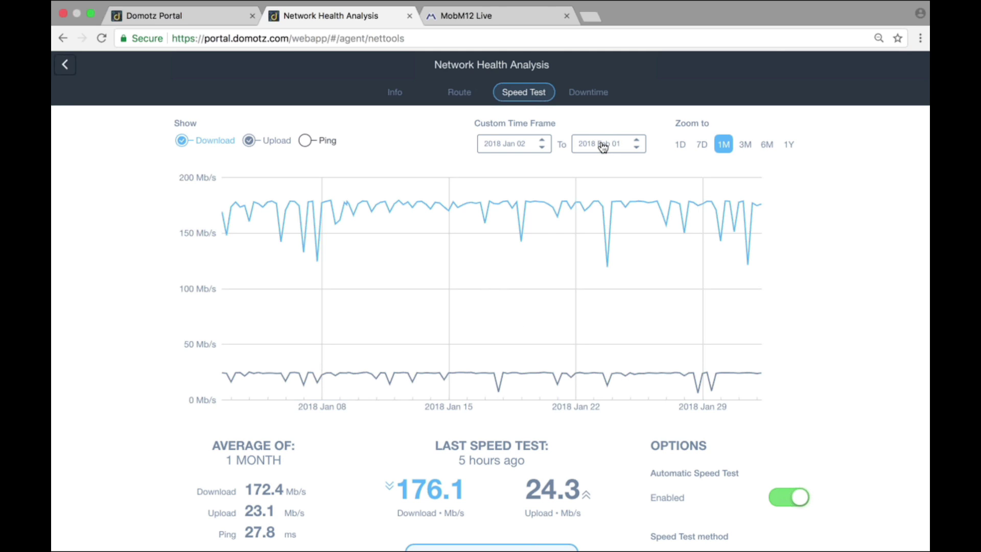
Step: Scroll through the Smith site's speed test history and inspect the monthly chart values
{"action": "scroll", "coordinate": [638, 278], "scroll_direction": "down", "scroll_amount": 2}
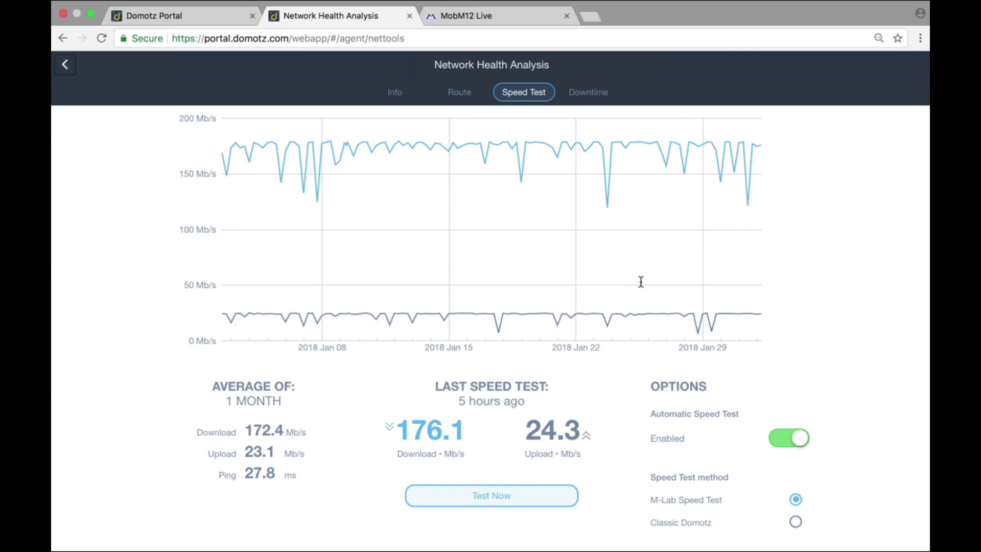
{"action": "mouse_move", "coordinate": [642, 286]}
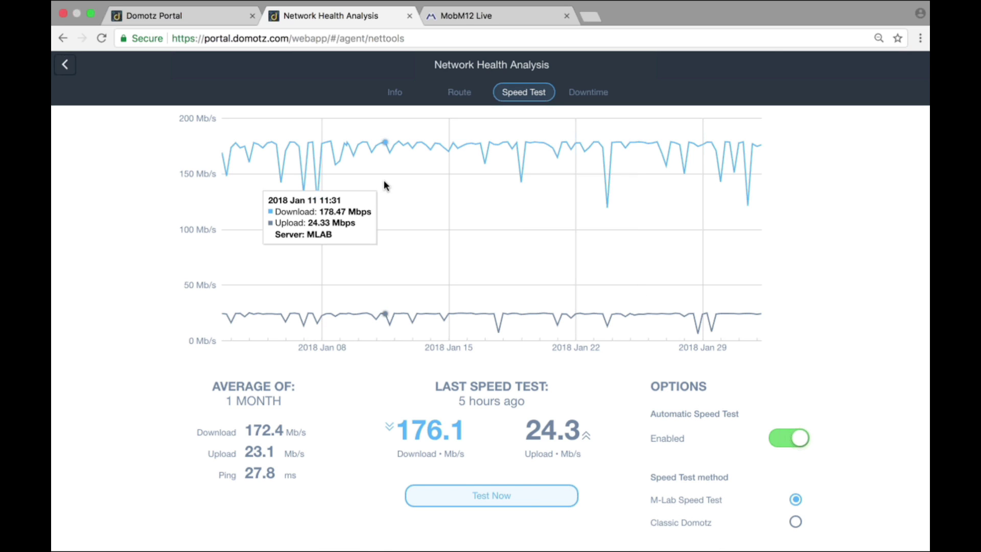
{"action": "scroll", "coordinate": [384, 182], "scroll_direction": "up", "scroll_amount": 2}
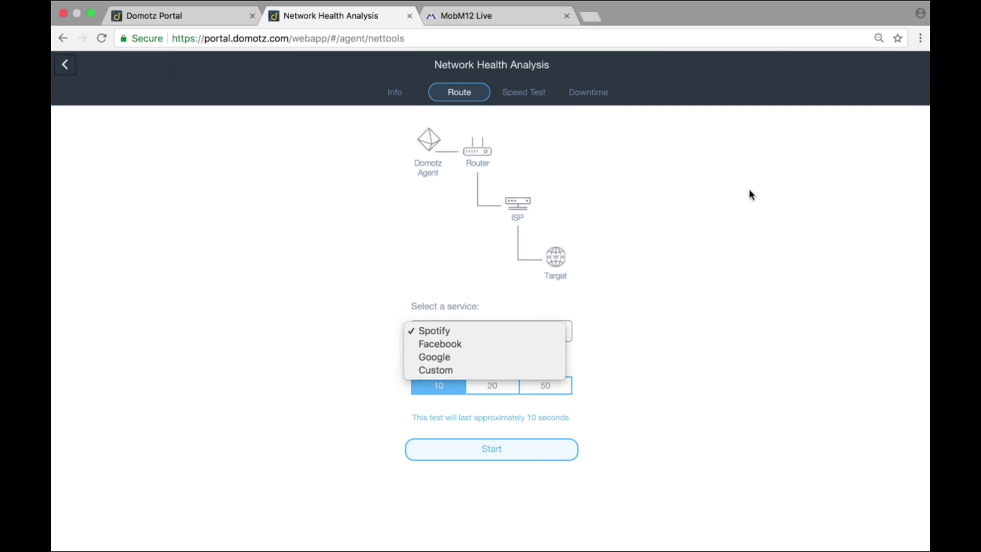
Step: Run a route test to Google, then view the Smith site's connection downtime log
{"action": "left_click", "coordinate": [474, 356]}
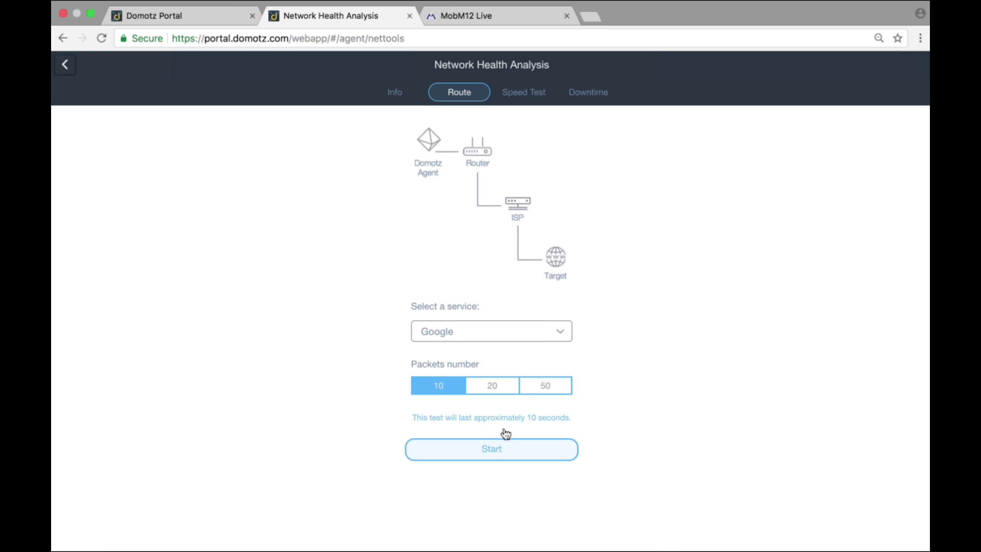
{"action": "left_click", "coordinate": [494, 452]}
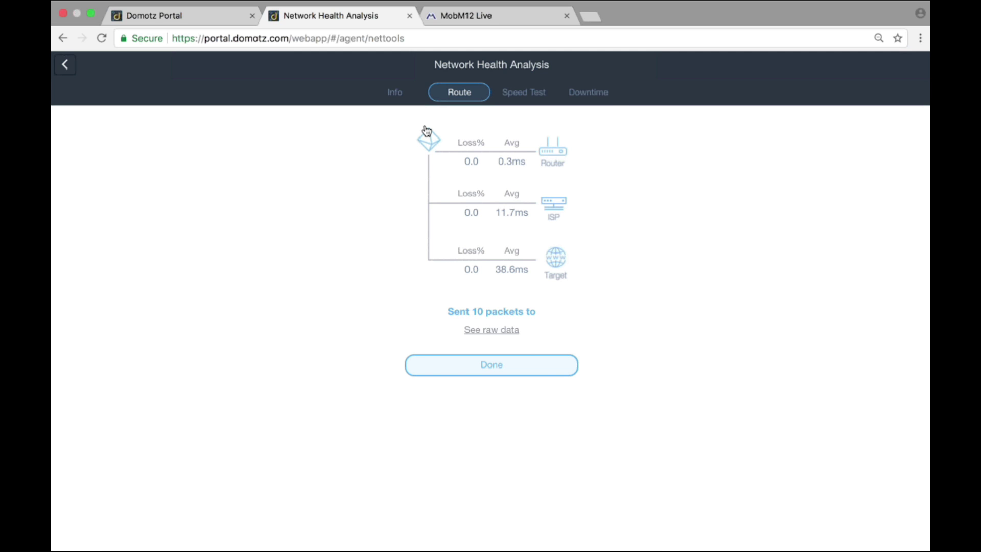
{"action": "left_click", "coordinate": [587, 92]}
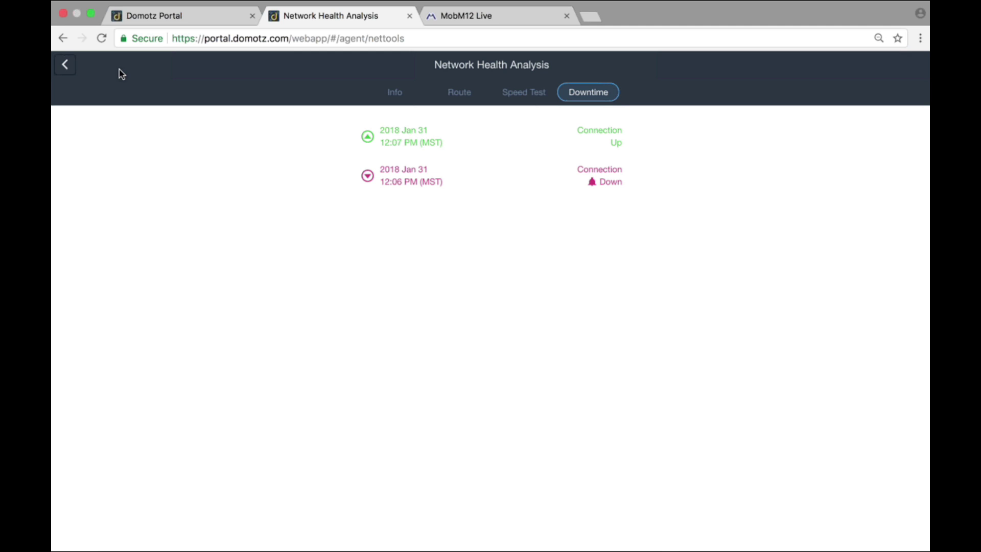
Step: Go back to the Smith site dashboard and open the Alert Manager
{"action": "left_click", "coordinate": [66, 63]}
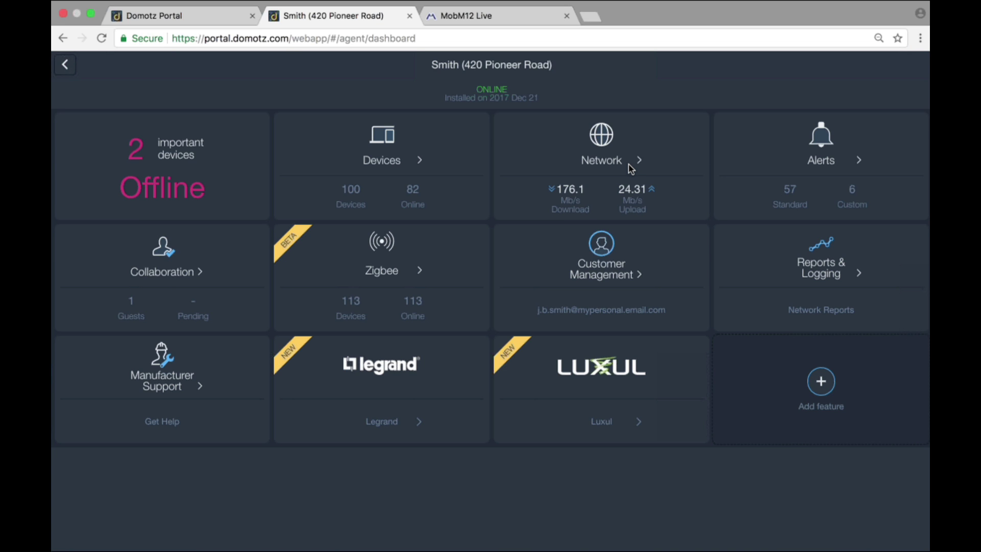
{"action": "left_click", "coordinate": [821, 148]}
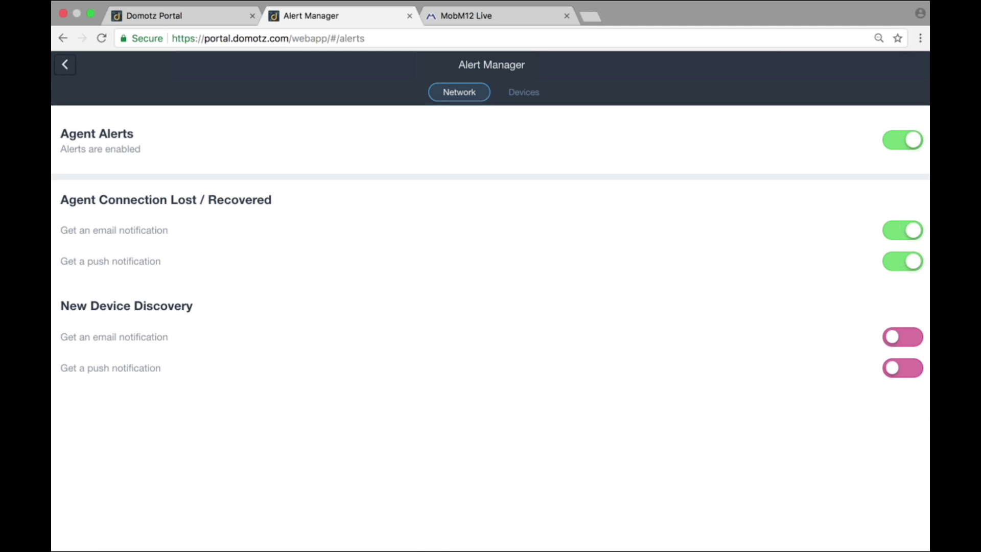
Step: Enable push notifications for New Device Discovery alerts, then move on to the per-device alert list
{"action": "left_click", "coordinate": [892, 339]}
{"action": "left_click", "coordinate": [514, 96]}
Step: Scroll the Devices alert list to check which devices have custom, standard or no alerts
{"action": "scroll", "coordinate": [513, 90], "scroll_direction": "down", "scroll_amount": 8}
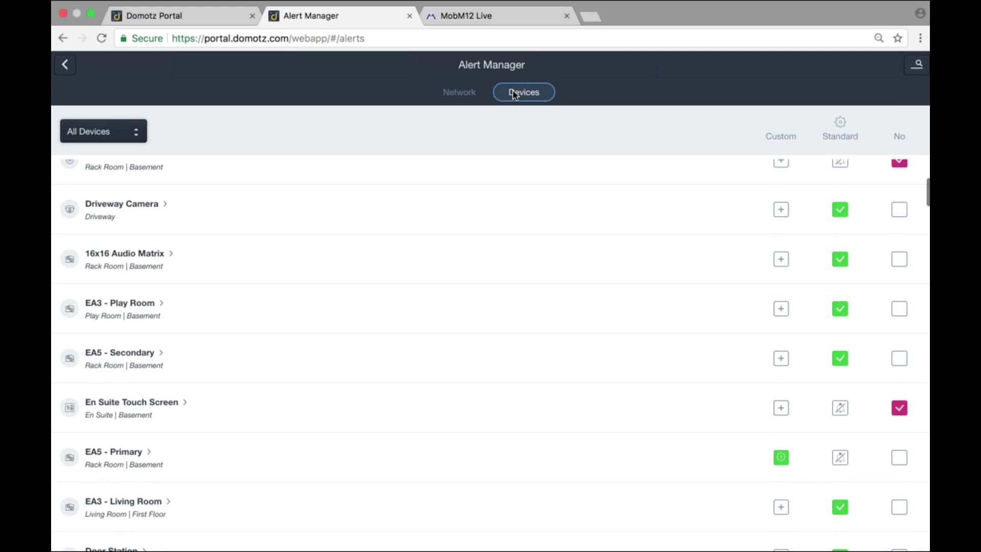
{"action": "scroll", "coordinate": [514, 96], "scroll_direction": "down", "scroll_amount": 5}
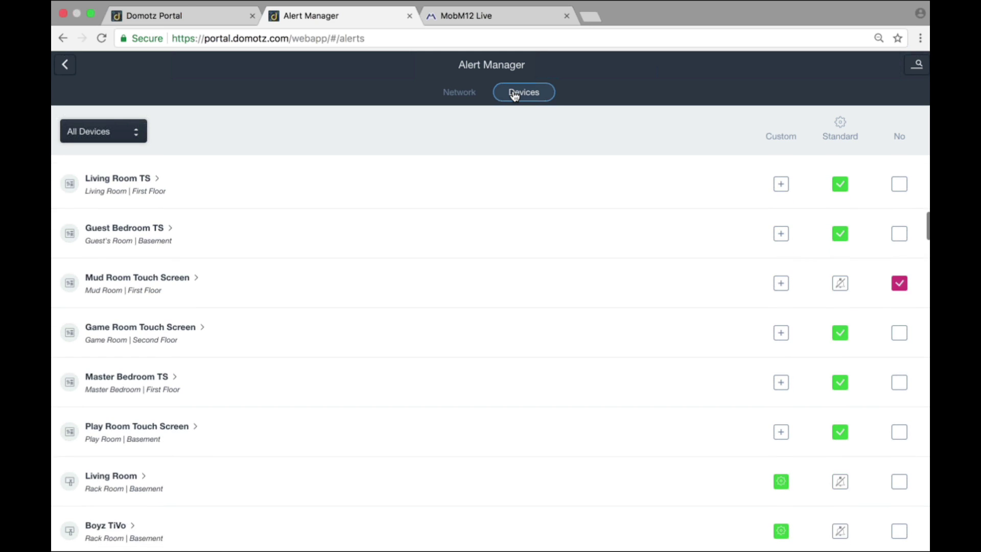
{"action": "scroll", "coordinate": [514, 96], "scroll_direction": "down", "scroll_amount": 4}
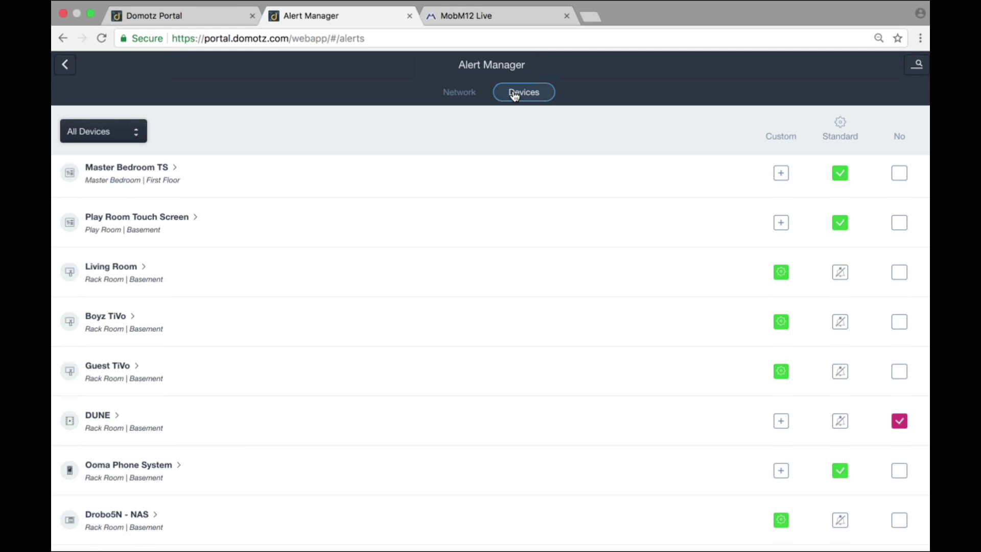
{"action": "scroll", "coordinate": [514, 96], "scroll_direction": "up", "scroll_amount": 7}
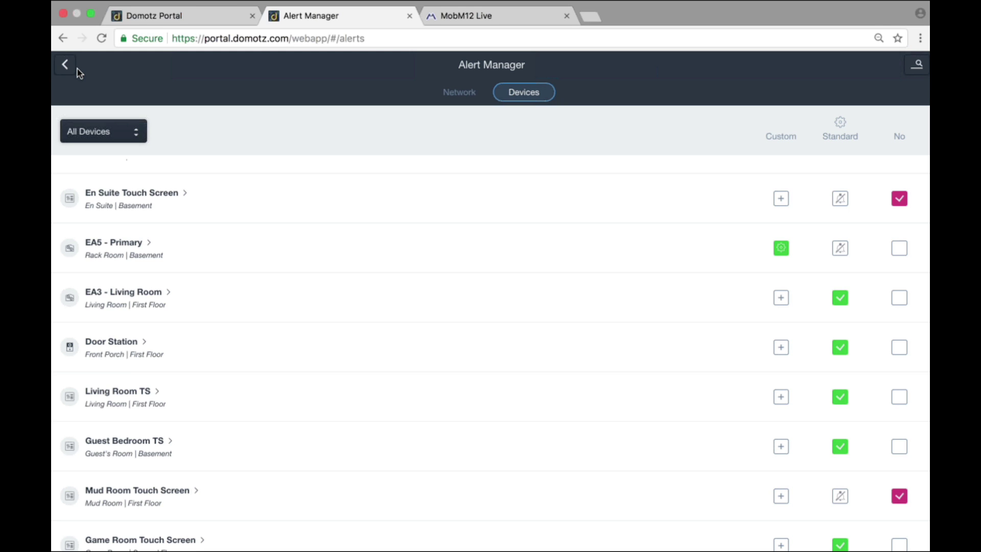
{"action": "scroll", "coordinate": [78, 69], "scroll_direction": "up", "scroll_amount": 10}
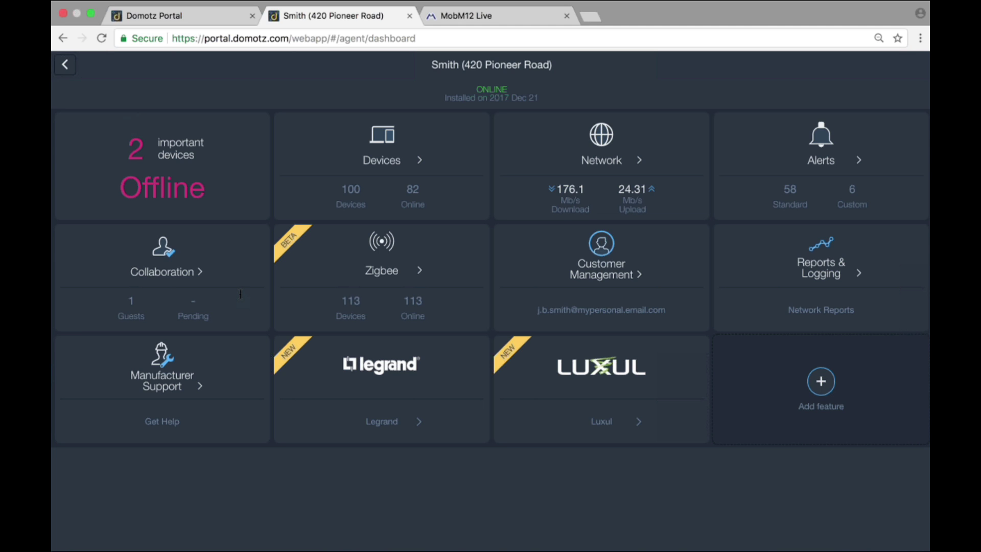
{"action": "left_click", "coordinate": [155, 265]}
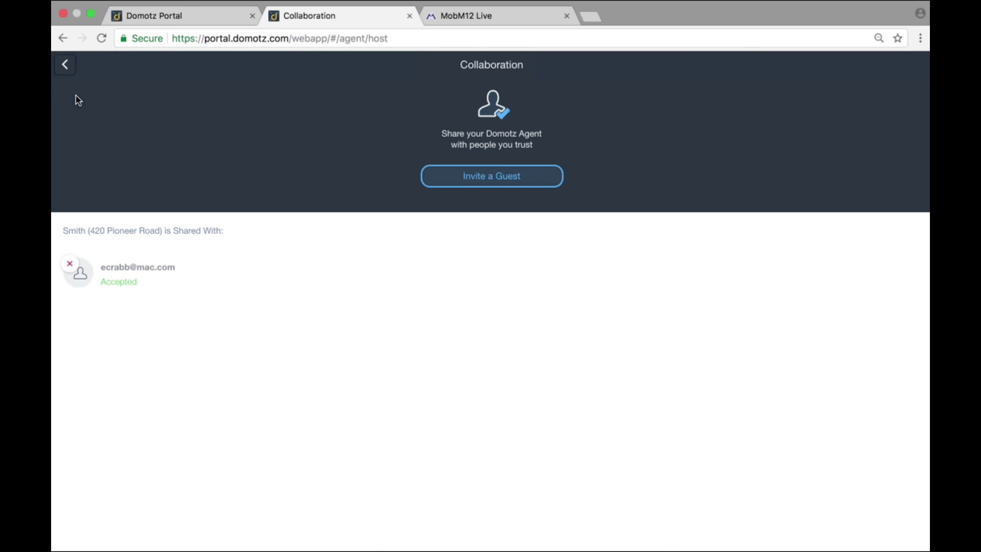
{"action": "left_click", "coordinate": [65, 64]}
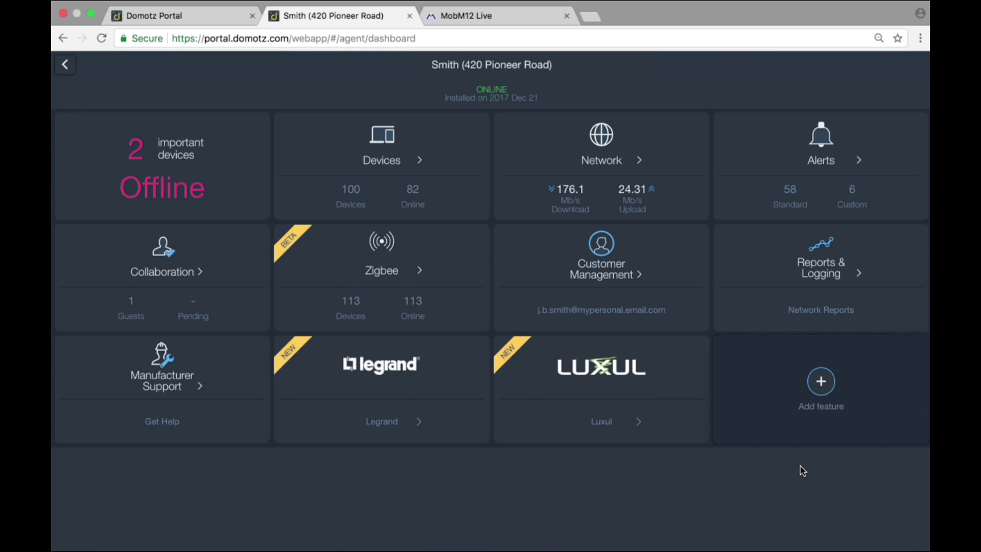
{"action": "left_click", "coordinate": [164, 369]}
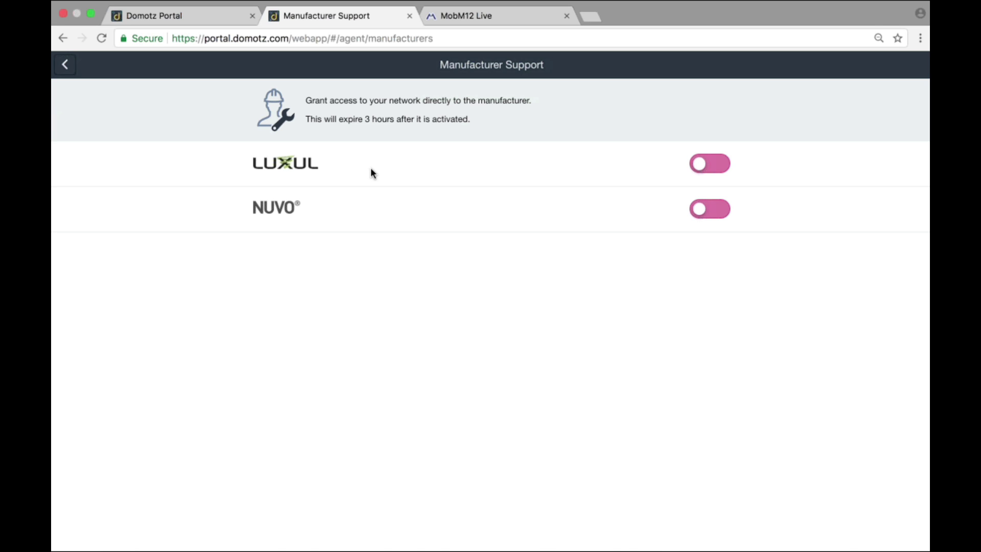
{"action": "left_click", "coordinate": [728, 144]}
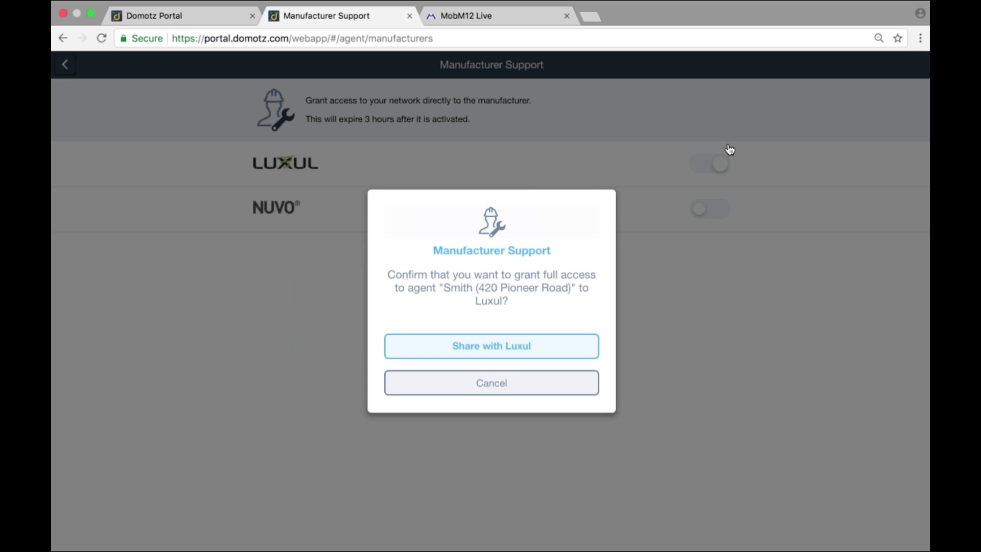
{"action": "left_click", "coordinate": [730, 149]}
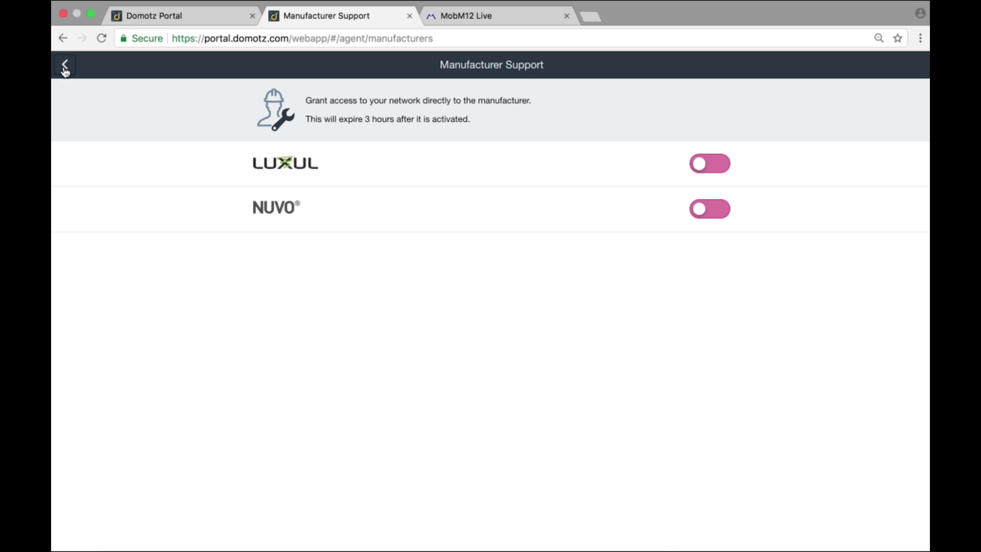
{"action": "left_click", "coordinate": [65, 66]}
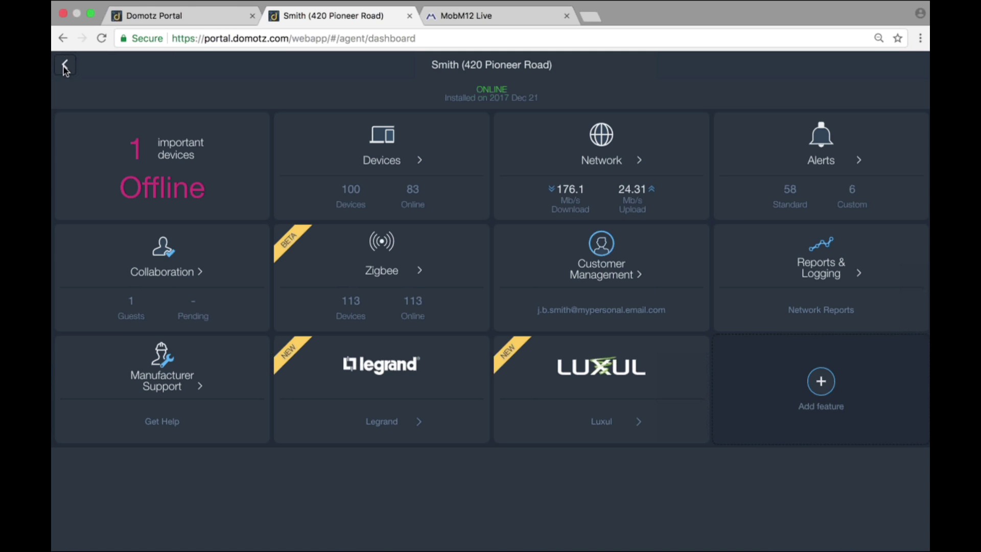
{"action": "left_click", "coordinate": [577, 240]}
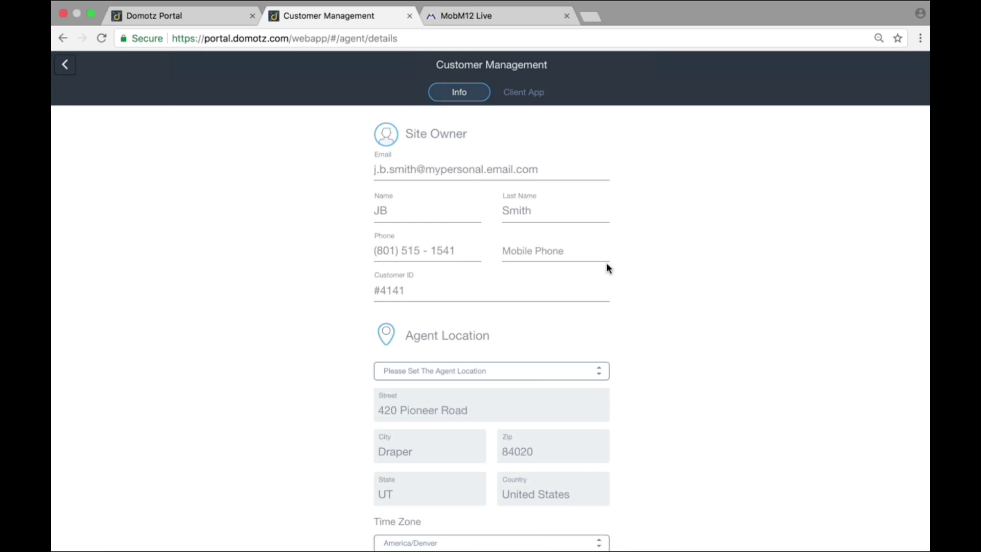
Step: Add a closing period to the customer Note so it ends 'personal home.'
{"action": "scroll", "coordinate": [520, 375], "scroll_direction": "down", "scroll_amount": 3}
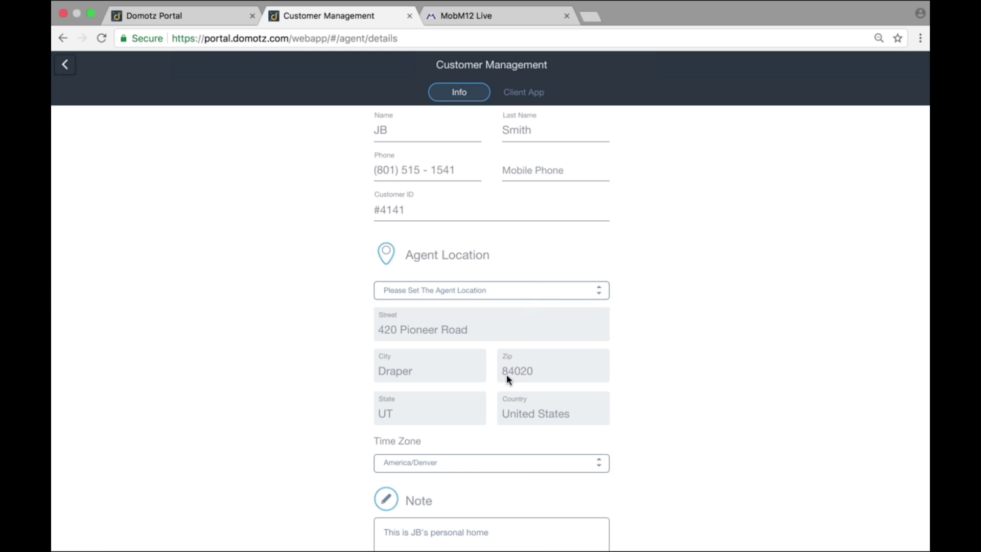
{"action": "scroll", "coordinate": [507, 378], "scroll_direction": "down", "scroll_amount": 2}
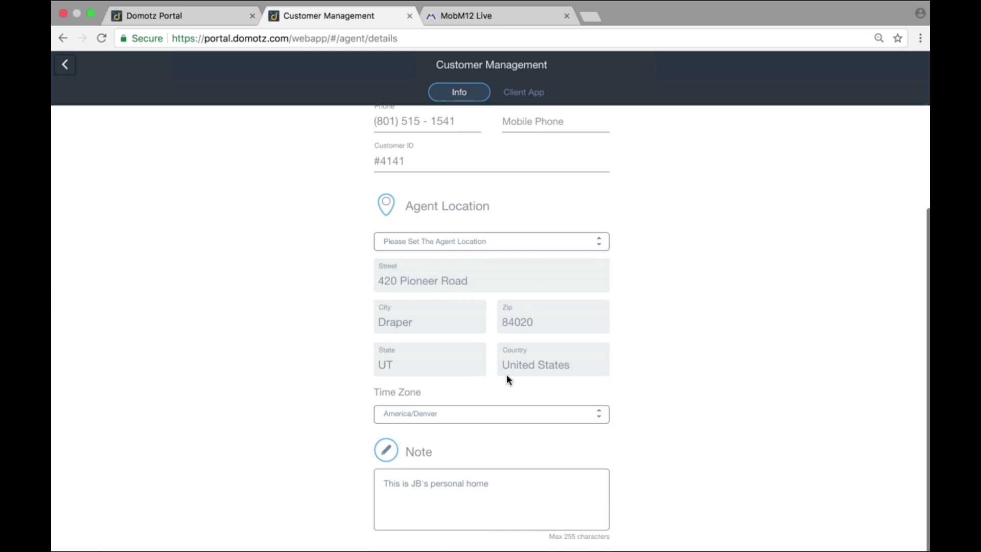
{"action": "left_click", "coordinate": [516, 498]}
{"action": "type", "text": "."}
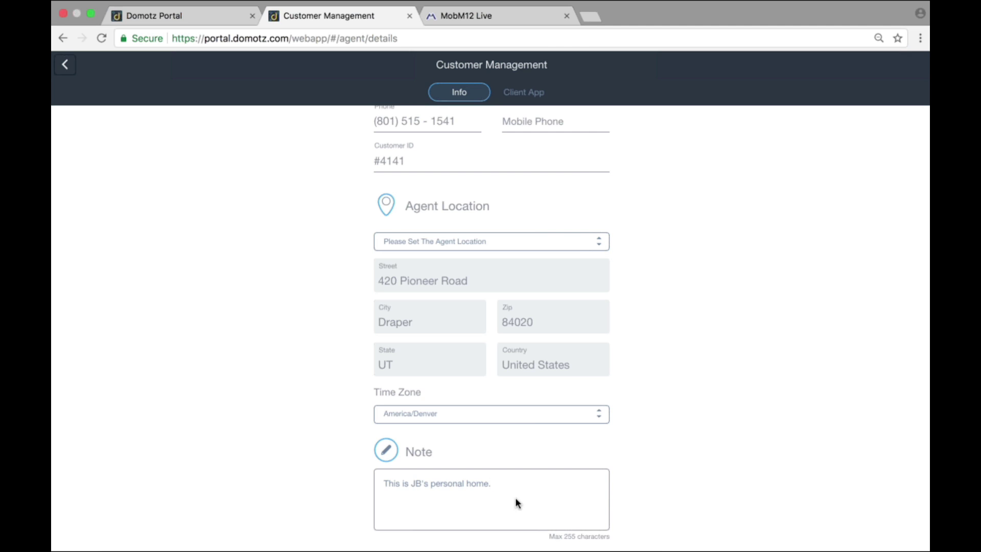
{"action": "scroll", "coordinate": [516, 499], "scroll_direction": "up", "scroll_amount": 5}
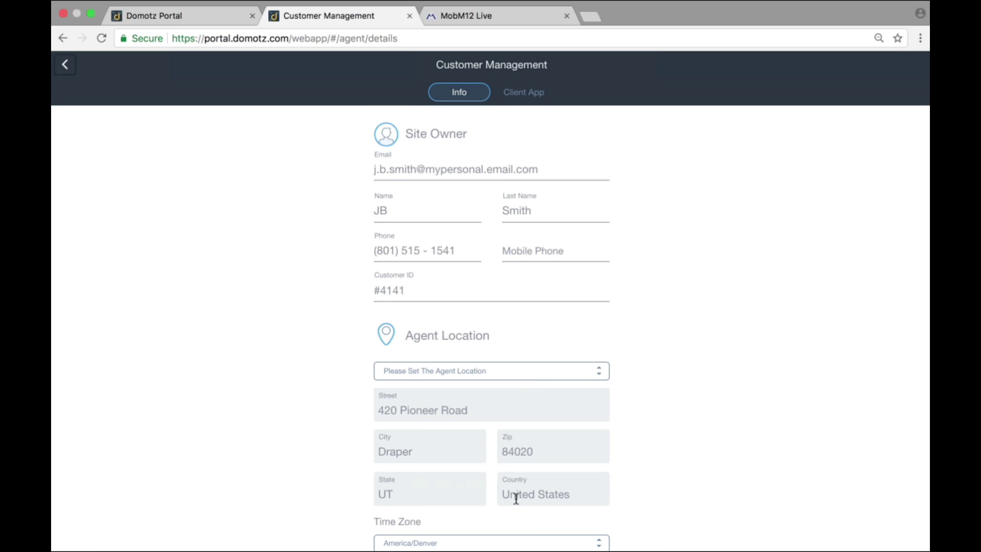
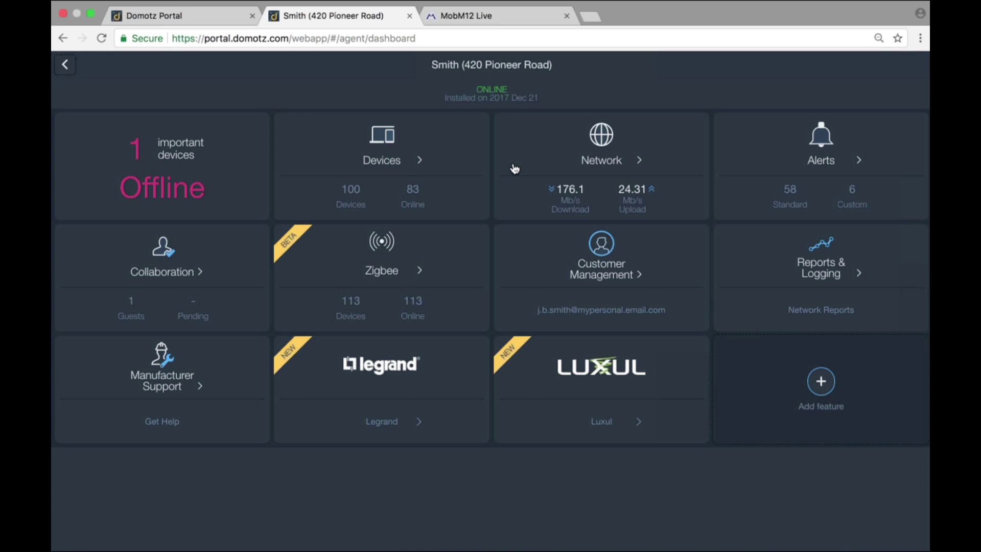
Step: Return to the Domotz Portal home and open the Team page of members and field operators
{"action": "left_click", "coordinate": [179, 16]}
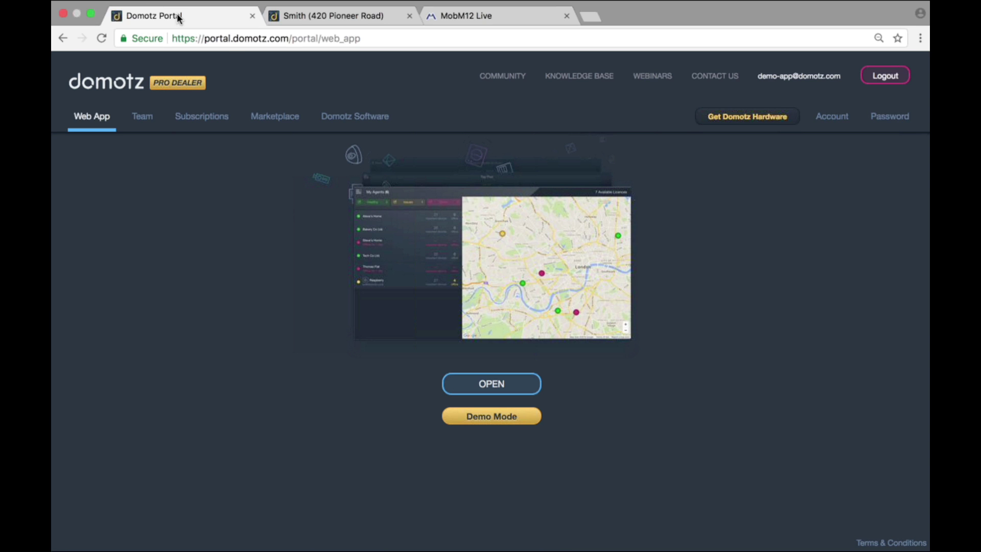
{"action": "double_click", "coordinate": [212, 40]}
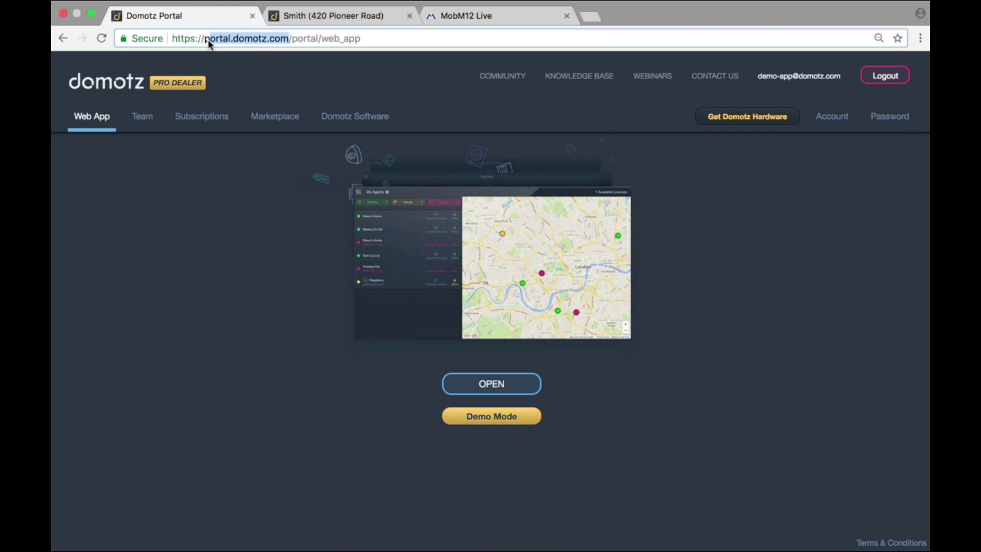
{"action": "left_click", "coordinate": [146, 121]}
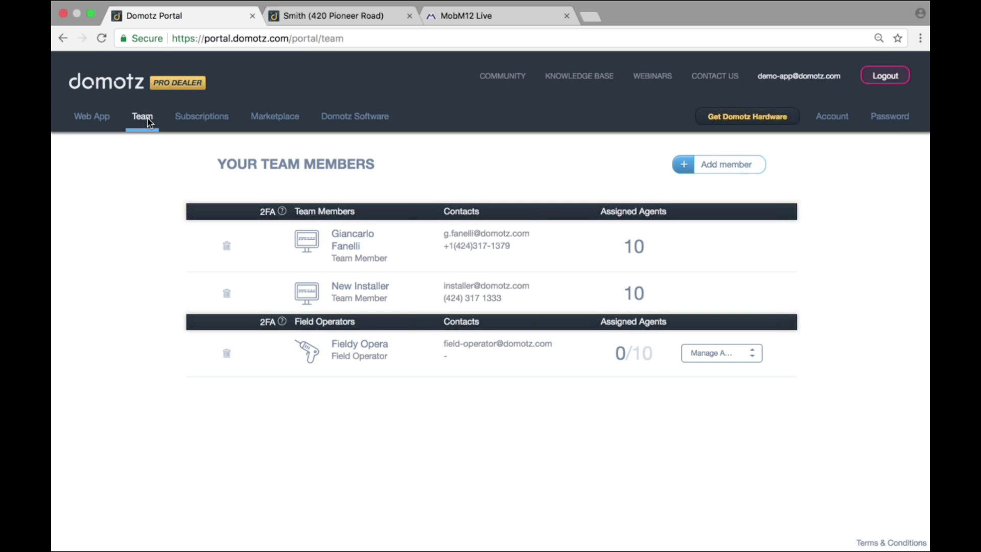
Step: Add a new Team Member using only the member's e-mail address
{"action": "left_click", "coordinate": [721, 169]}
{"action": "left_click", "coordinate": [412, 381]}
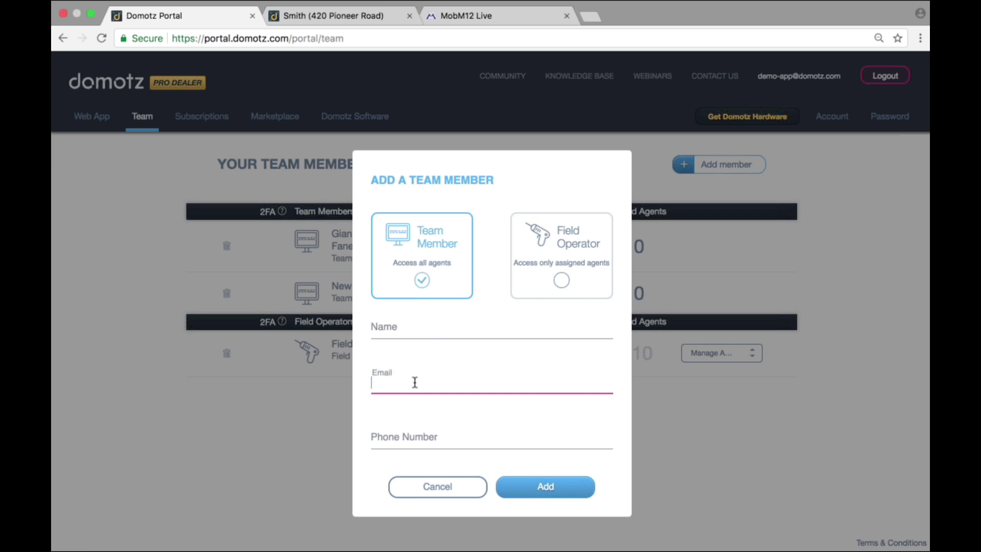
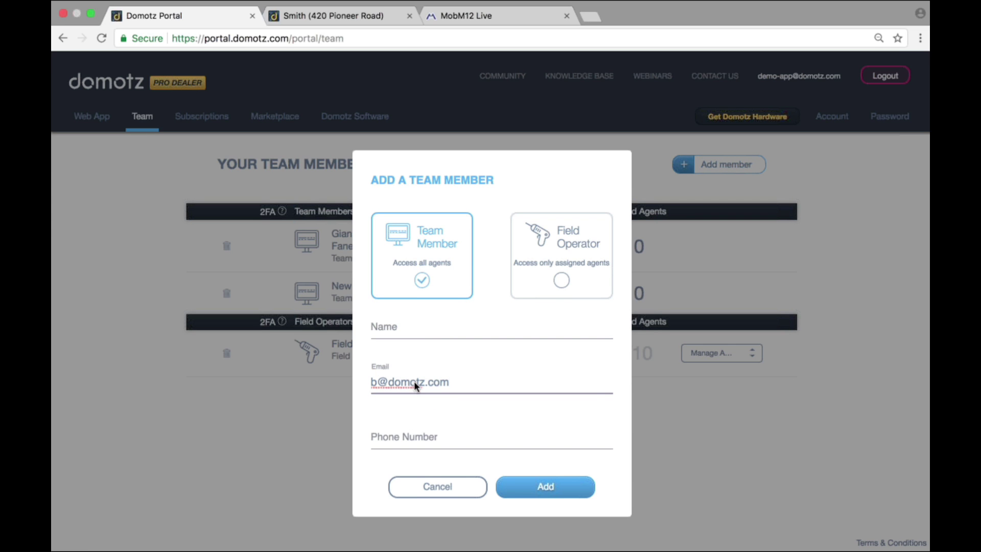
{"action": "key", "text": "Return"}
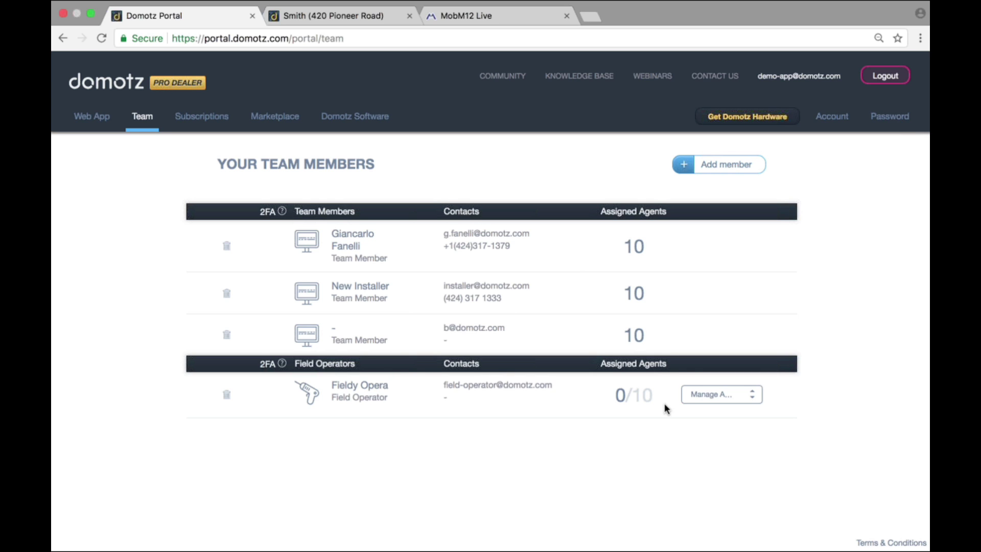
Step: Give the field operator the Fulham and Kytes agents, then view the Subscriptions list
{"action": "left_click", "coordinate": [718, 394]}
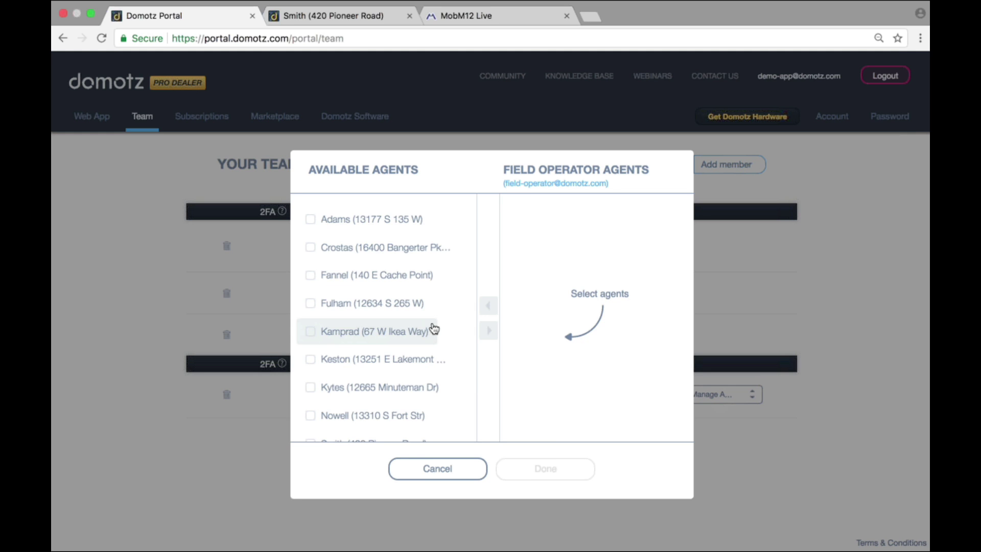
{"action": "scroll", "coordinate": [434, 328], "scroll_direction": "down", "scroll_amount": 2}
{"action": "left_click", "coordinate": [311, 239]}
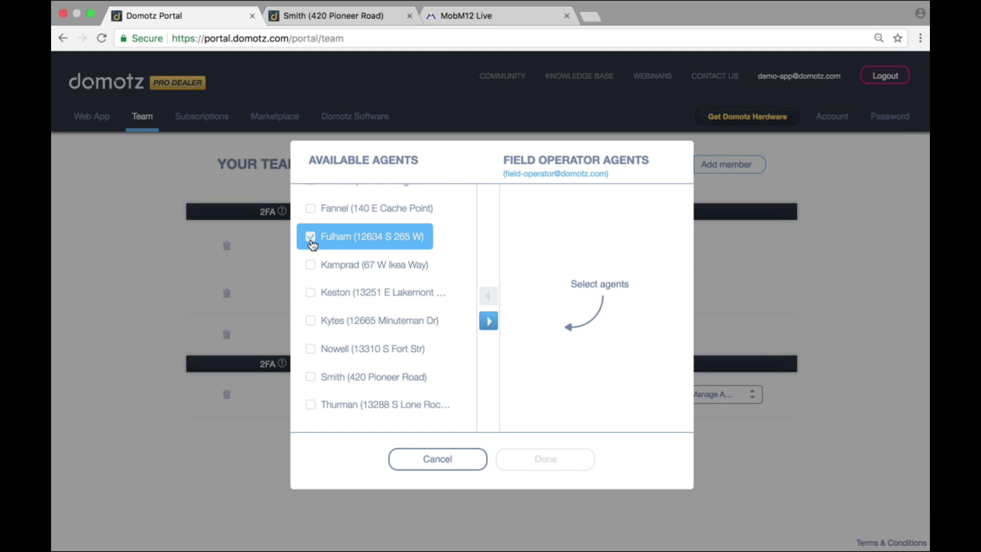
{"action": "left_click", "coordinate": [318, 322]}
{"action": "left_click", "coordinate": [489, 321]}
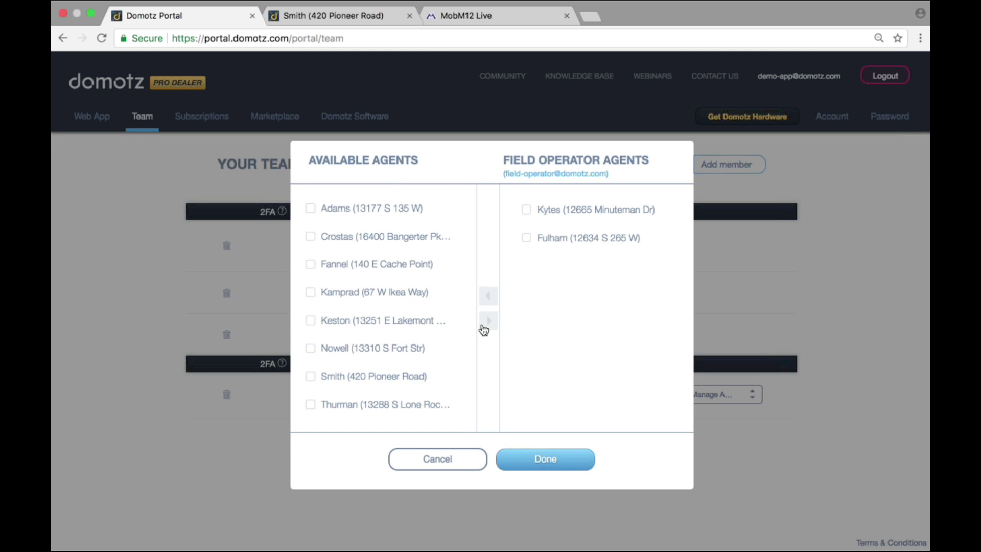
{"action": "left_click", "coordinate": [543, 460]}
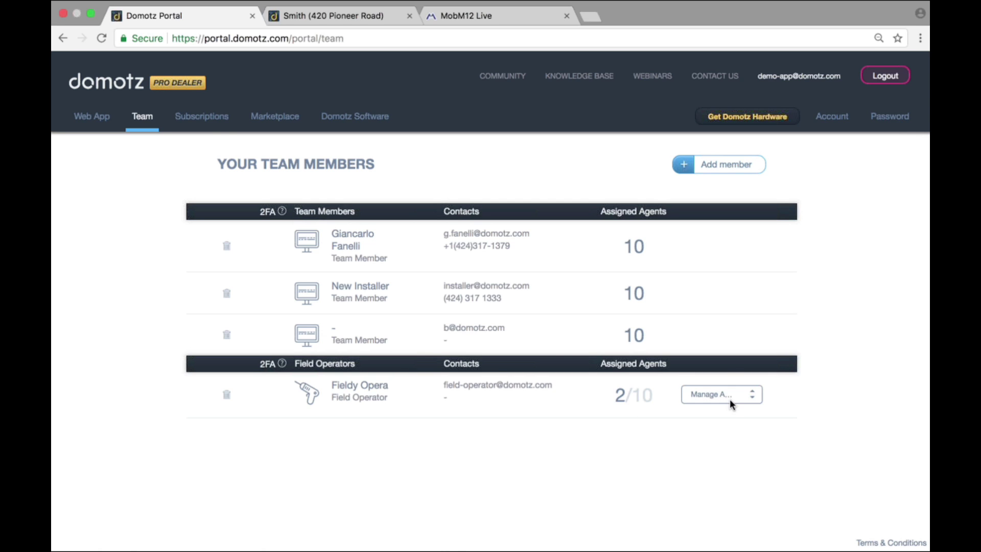
{"action": "left_click", "coordinate": [215, 125]}
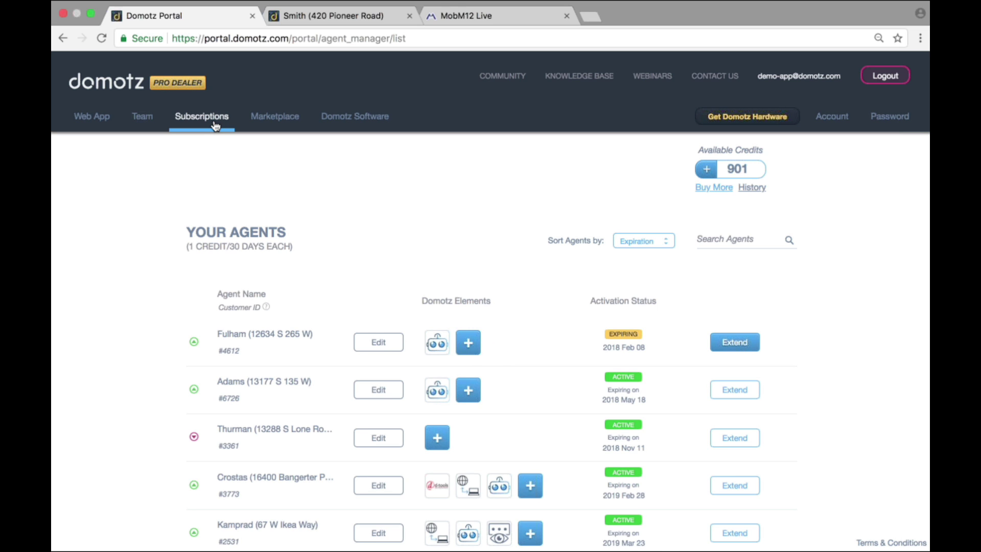
{"action": "scroll", "coordinate": [362, 286], "scroll_direction": "down", "scroll_amount": 5}
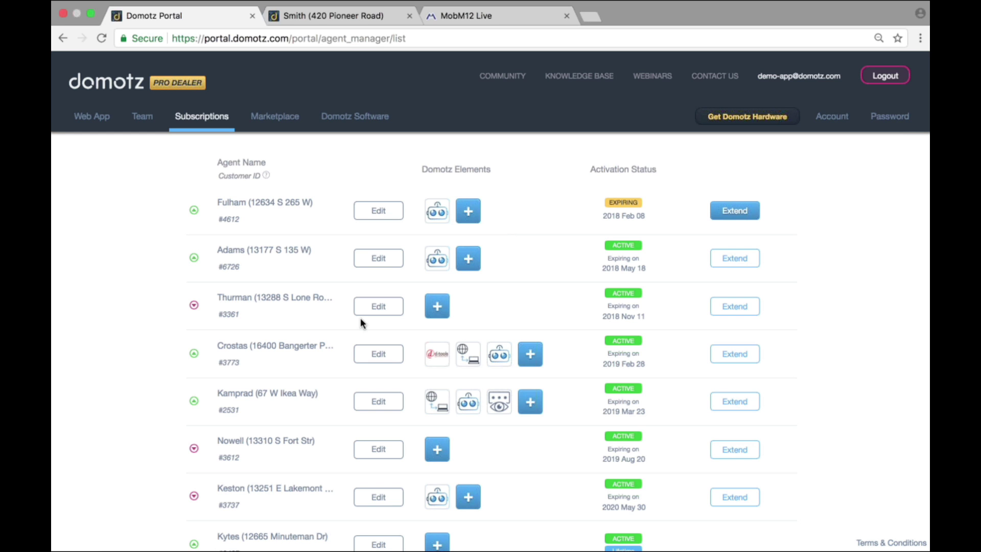
{"action": "left_click", "coordinate": [375, 351]}
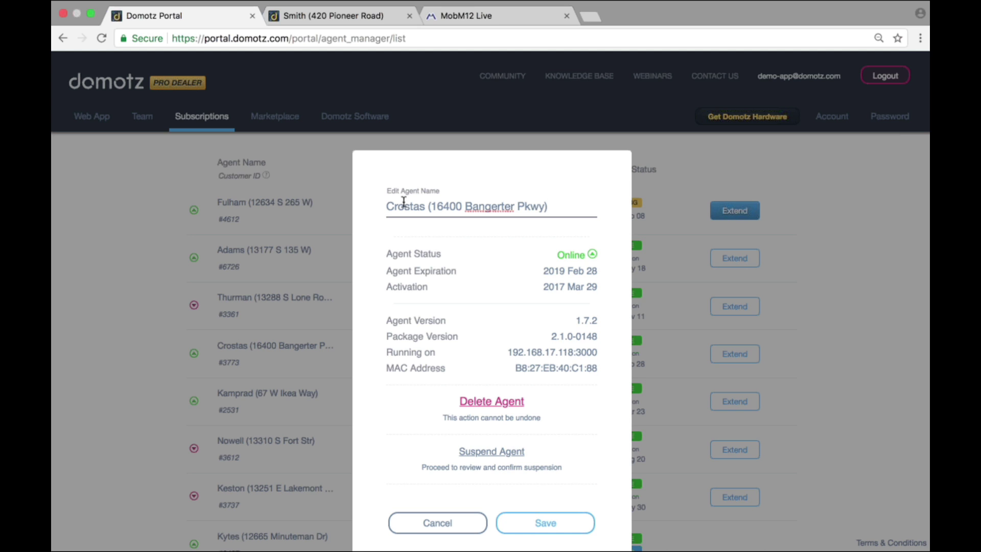
{"action": "left_click", "coordinate": [389, 205]}
{"action": "type", "text": "Bi"}
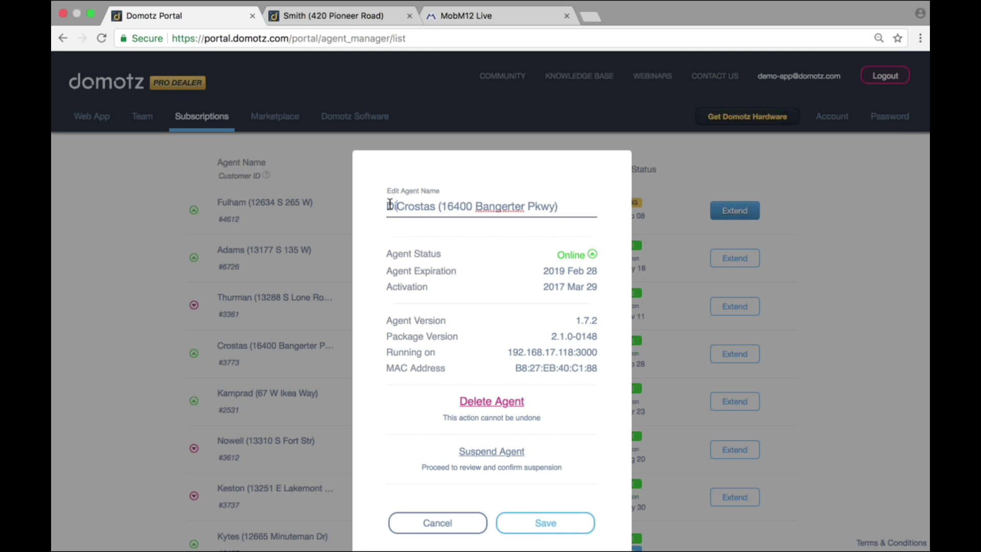
{"action": "key", "text": "Return"}
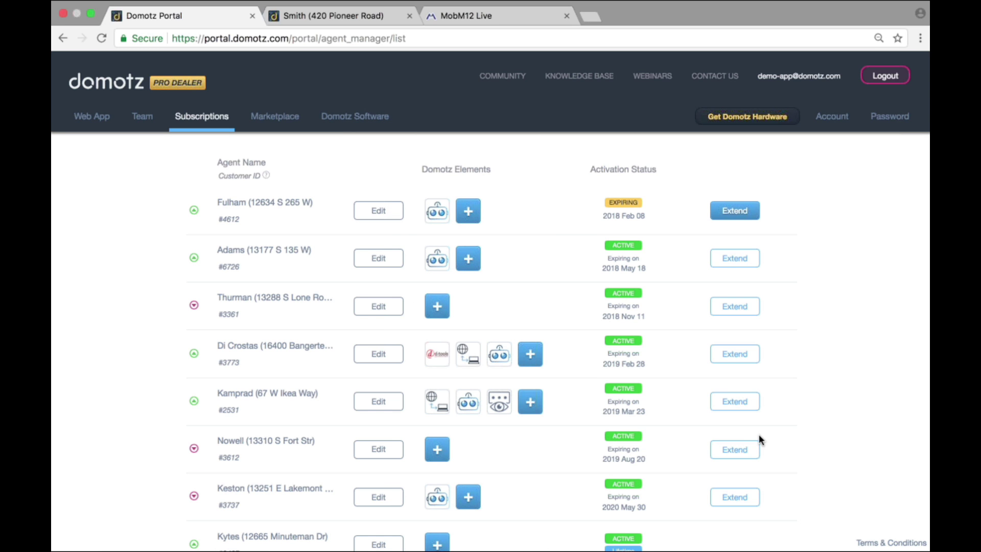
{"action": "scroll", "coordinate": [758, 433], "scroll_direction": "down", "scroll_amount": 2}
{"action": "scroll", "coordinate": [638, 273], "scroll_direction": "up", "scroll_amount": 5}
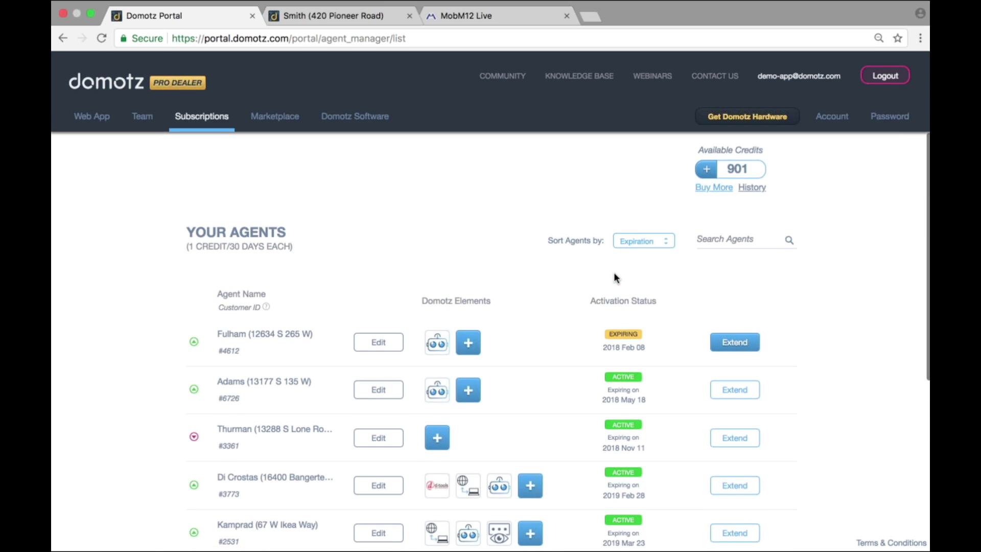
Step: Extend the Fulham agent's subscription by 12 Months, to a 2019 Feb 03 expiration
{"action": "left_click", "coordinate": [722, 347]}
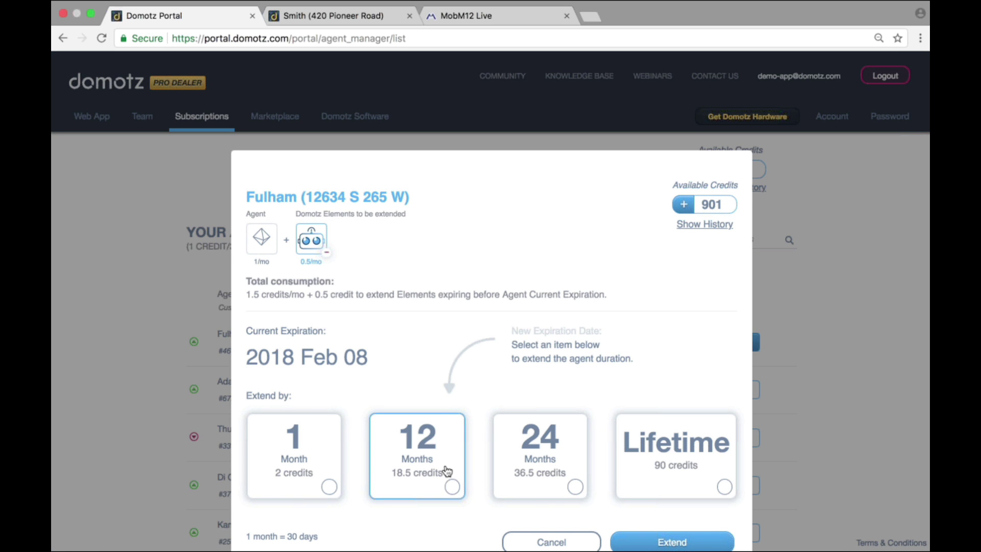
{"action": "left_click", "coordinate": [447, 469]}
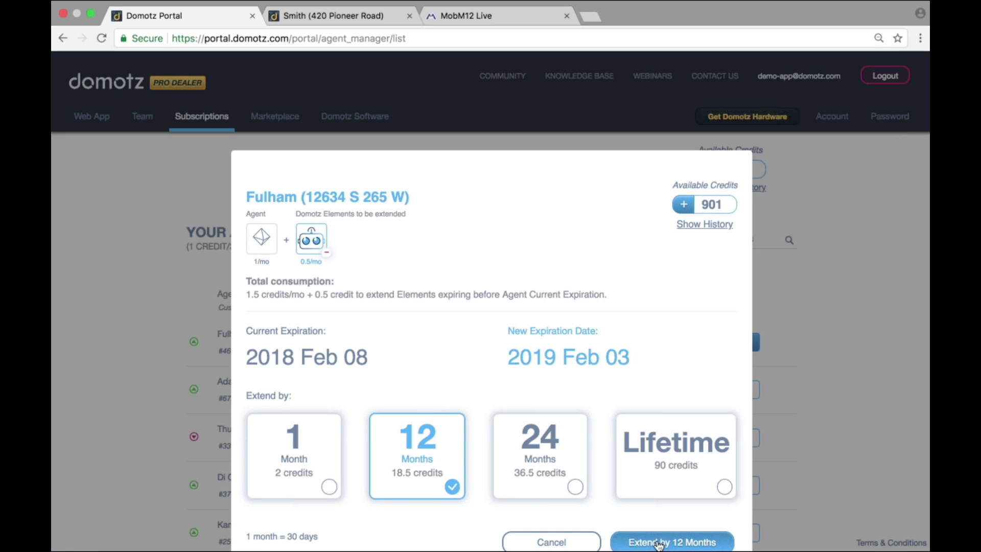
{"action": "left_click", "coordinate": [658, 543]}
{"action": "left_click", "coordinate": [534, 306]}
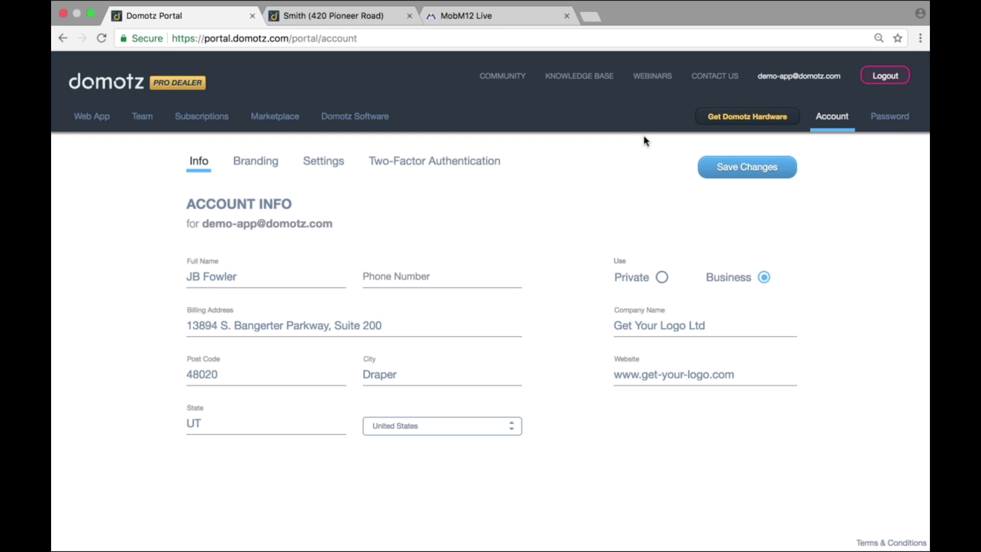
Step: Review the Branding tab's support e-mail, phone, contact address and logo fields
{"action": "left_click", "coordinate": [254, 159]}
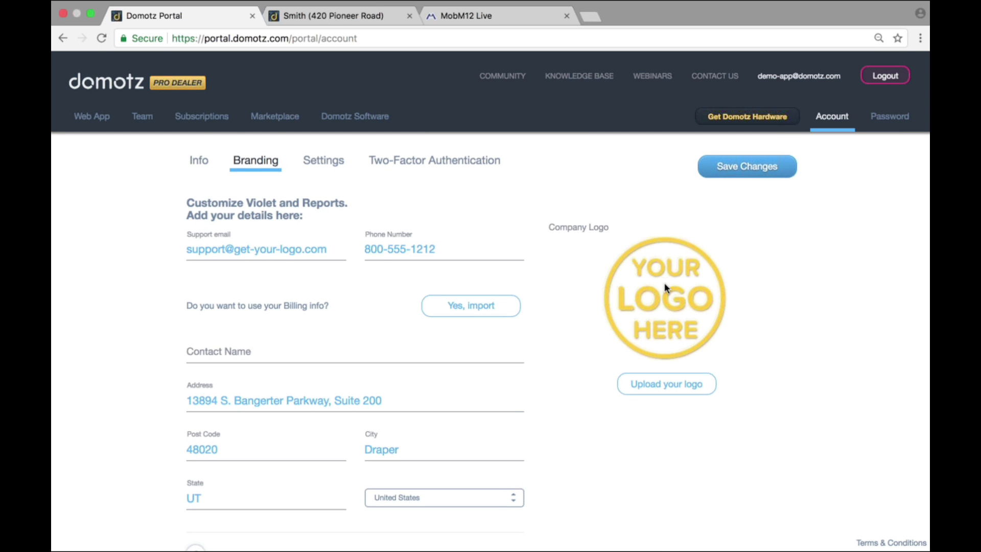
{"action": "scroll", "coordinate": [664, 285], "scroll_direction": "down", "scroll_amount": 1}
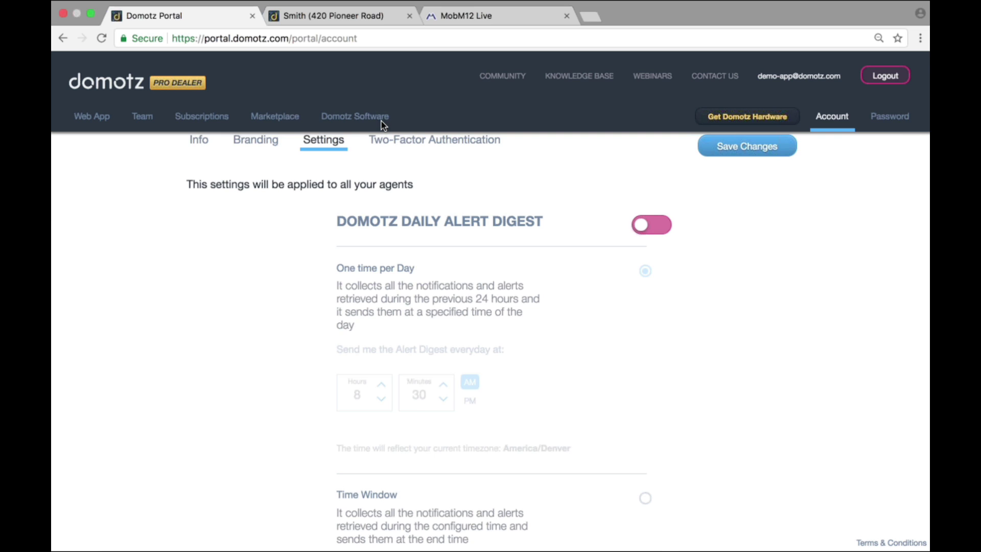
Step: Try Daily Alert Digest options (time window, one per day), then discard the unsaved changes
{"action": "scroll", "coordinate": [382, 125], "scroll_direction": "down", "scroll_amount": 2}
{"action": "left_click", "coordinate": [641, 137]}
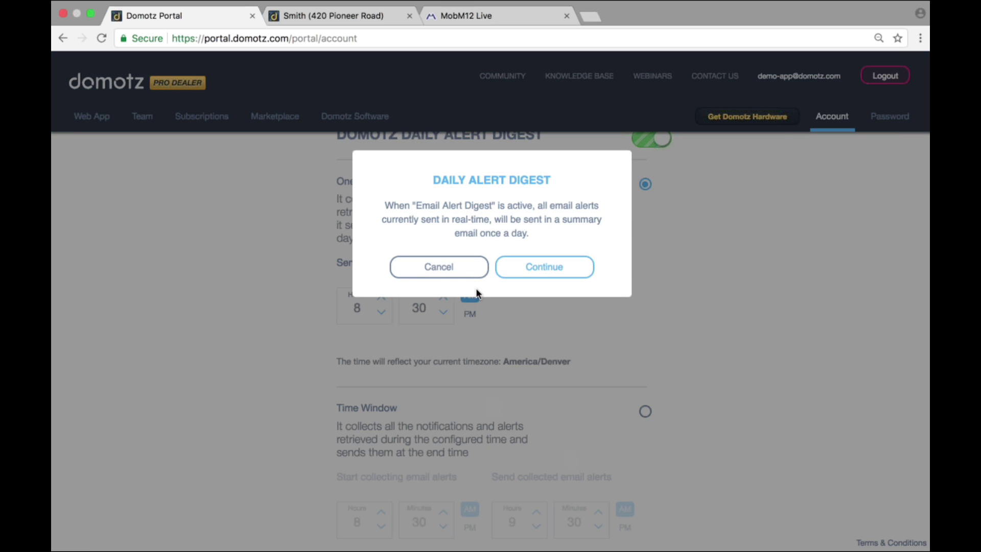
{"action": "key", "text": "Return"}
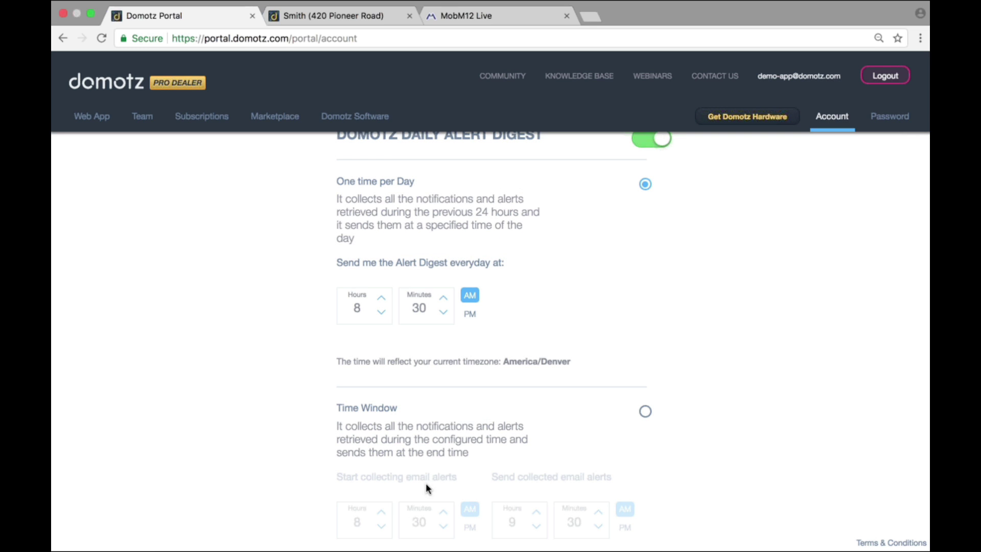
{"action": "left_click", "coordinate": [376, 505]}
{"action": "scroll", "coordinate": [372, 507], "scroll_direction": "down", "scroll_amount": 2}
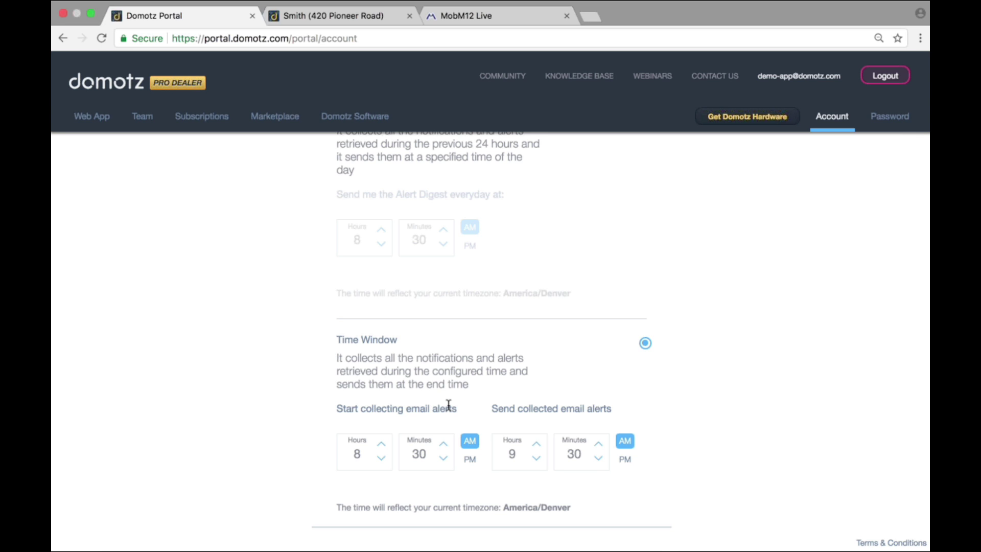
{"action": "scroll", "coordinate": [449, 405], "scroll_direction": "up", "scroll_amount": 5}
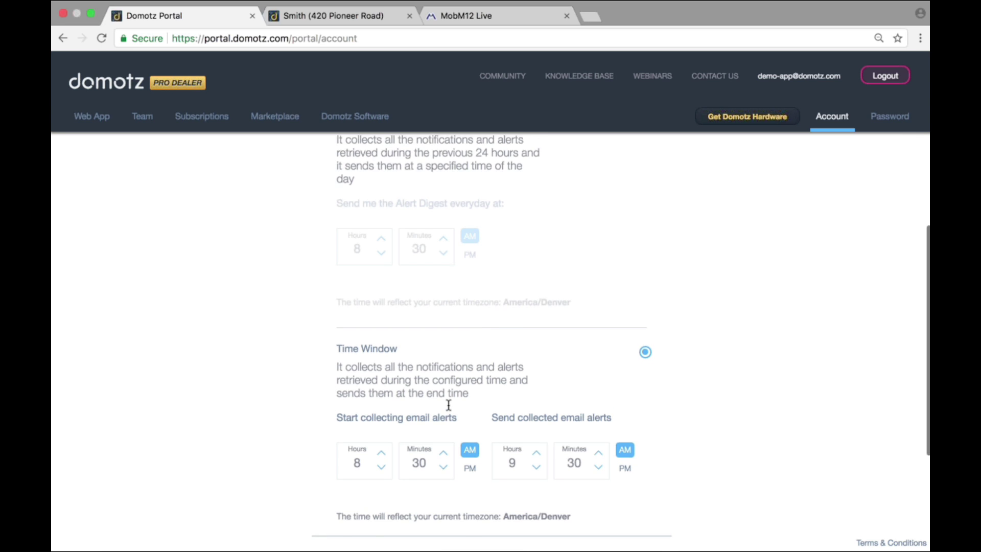
{"action": "left_click", "coordinate": [648, 292]}
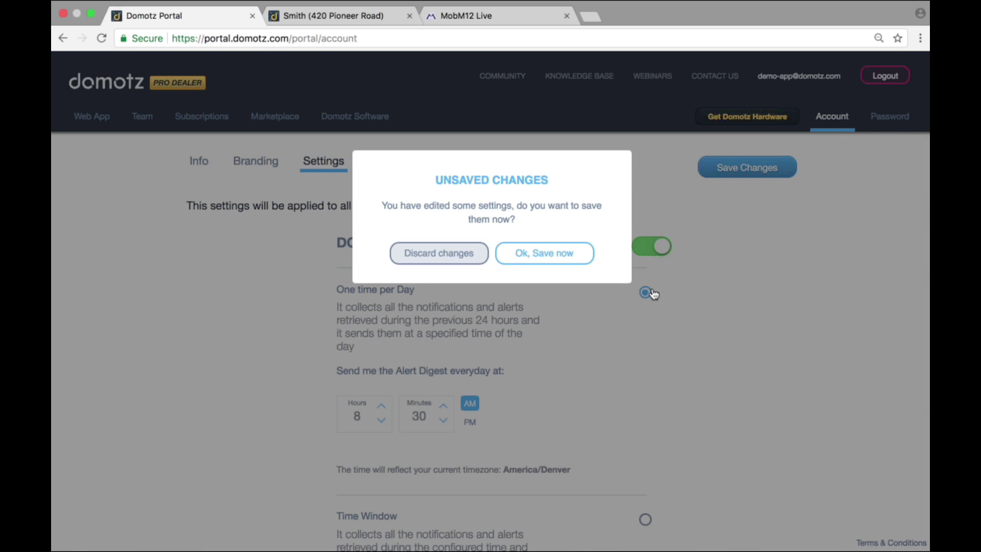
{"action": "left_click", "coordinate": [435, 259]}
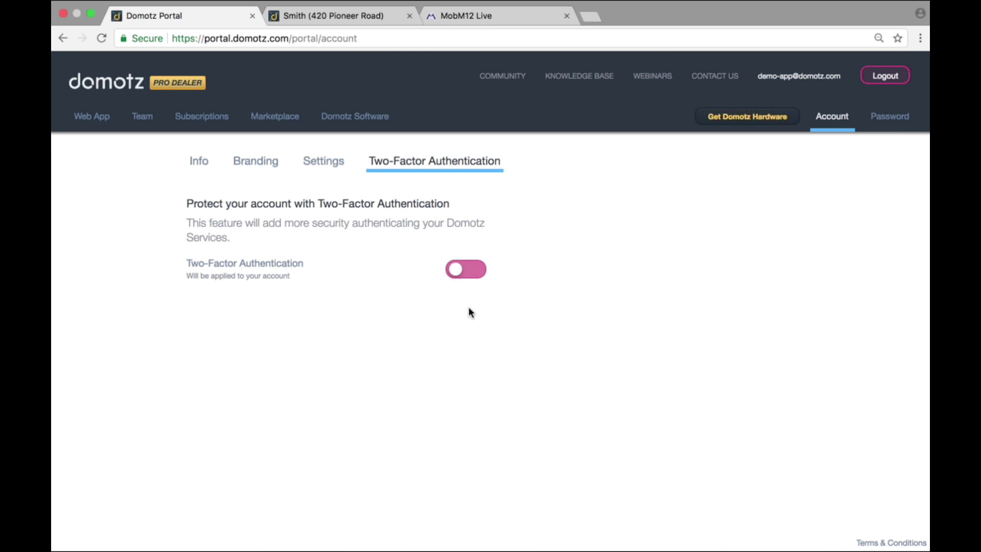
Step: Cancel two-factor authentication activation twice, keeping it off, then go to the Web App page
{"action": "left_click", "coordinate": [465, 269]}
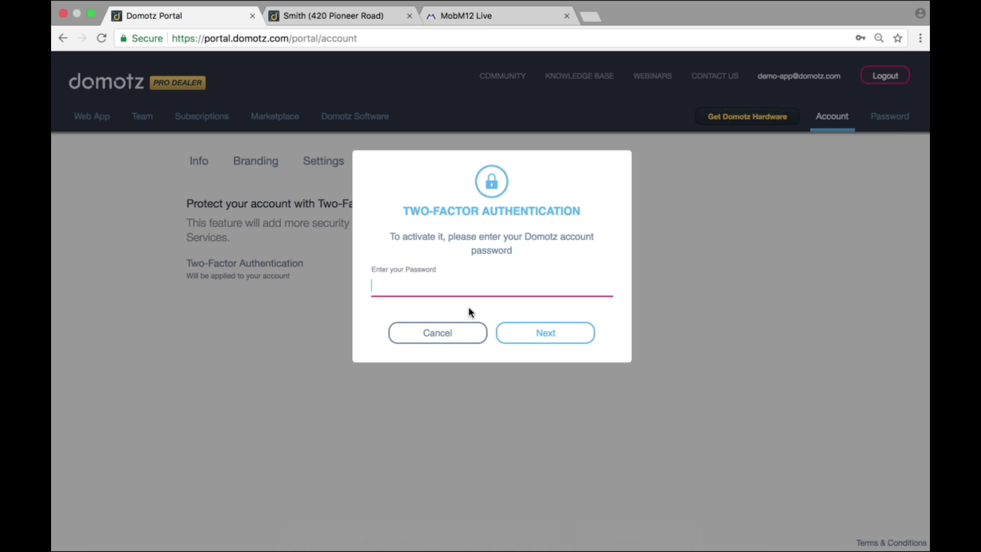
{"action": "left_click", "coordinate": [446, 337]}
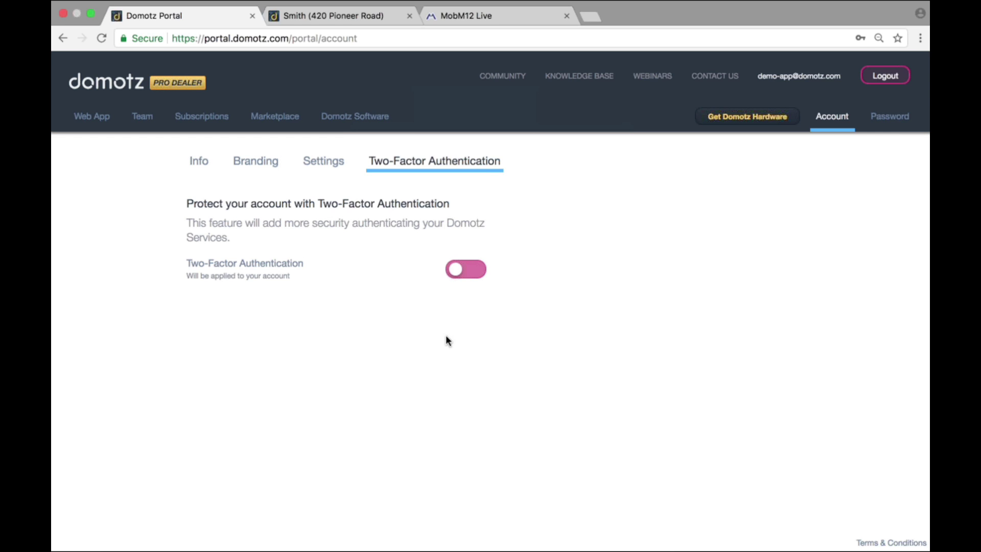
{"action": "left_click", "coordinate": [458, 271]}
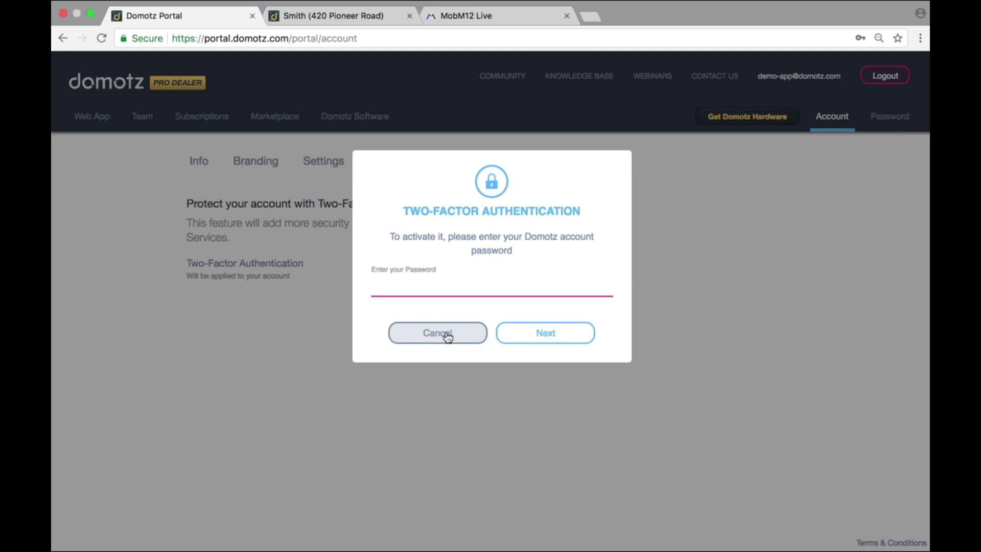
{"action": "left_click", "coordinate": [446, 335]}
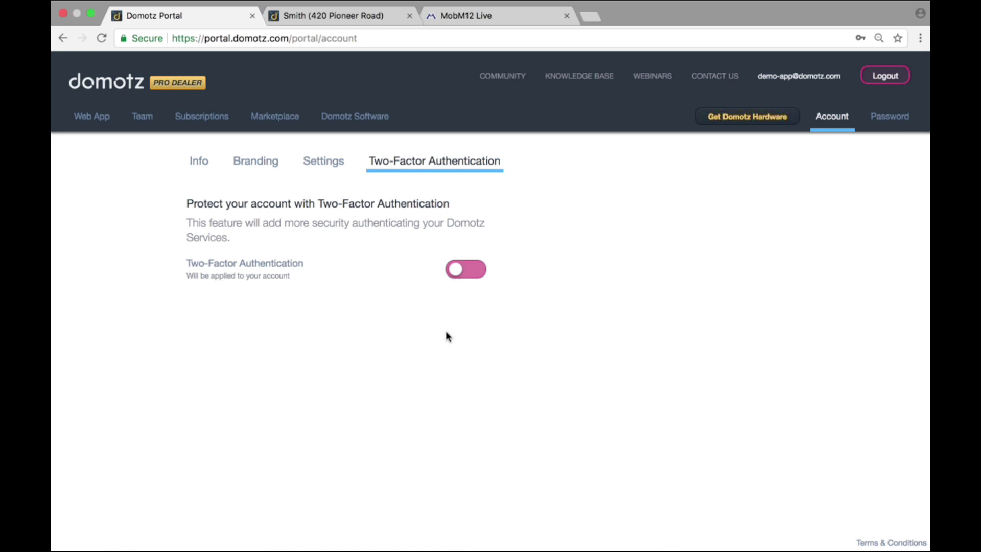
{"action": "left_click", "coordinate": [83, 118]}
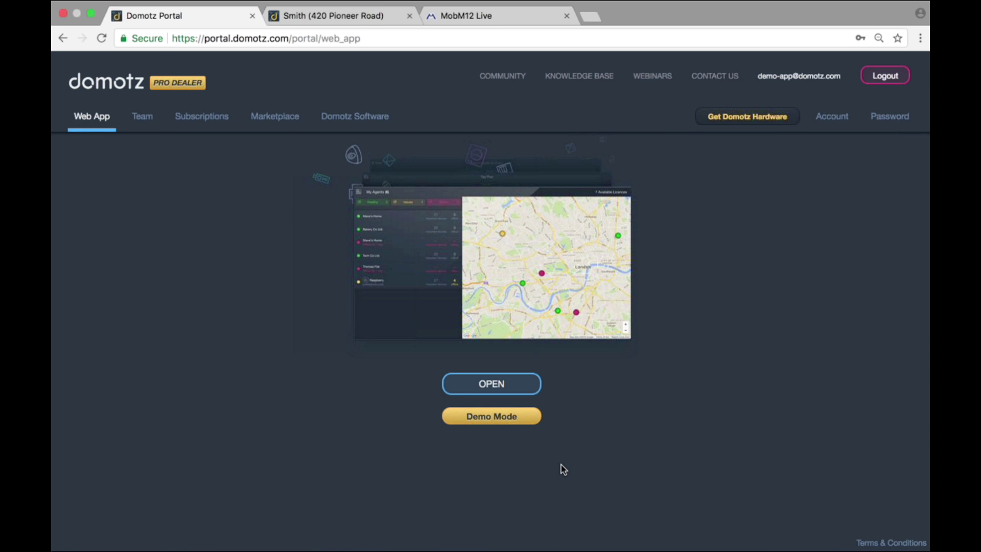
Step: Launch Demo Mode and view the Smith (420 Pioneer Road) agent dashboard with 100 devices
{"action": "left_click", "coordinate": [478, 417]}
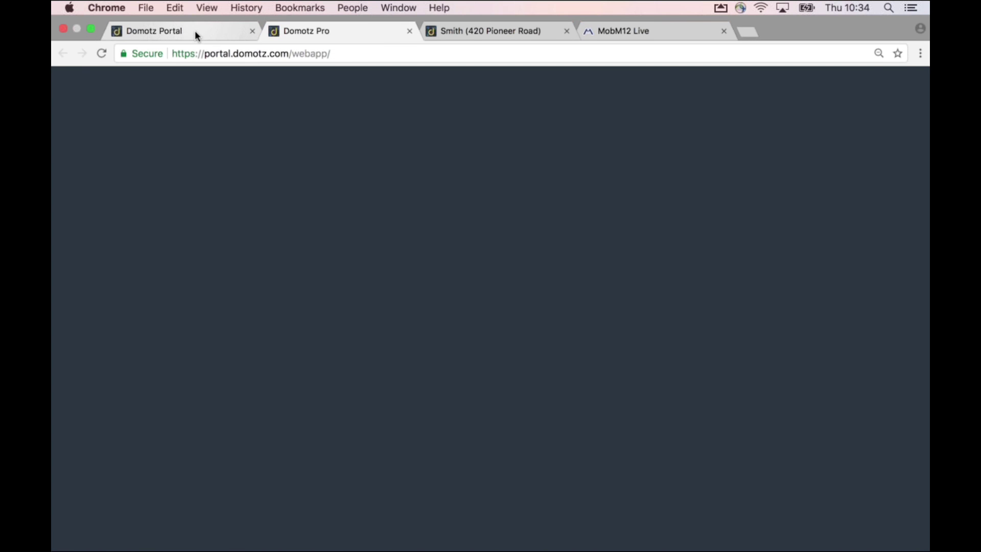
{"action": "left_click", "coordinate": [194, 30]}
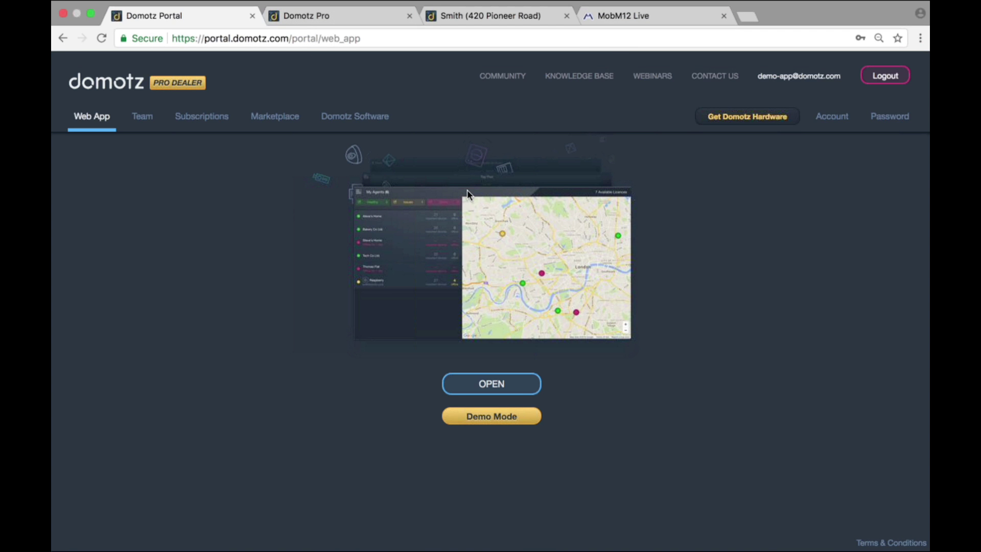
{"action": "left_click", "coordinate": [466, 18]}
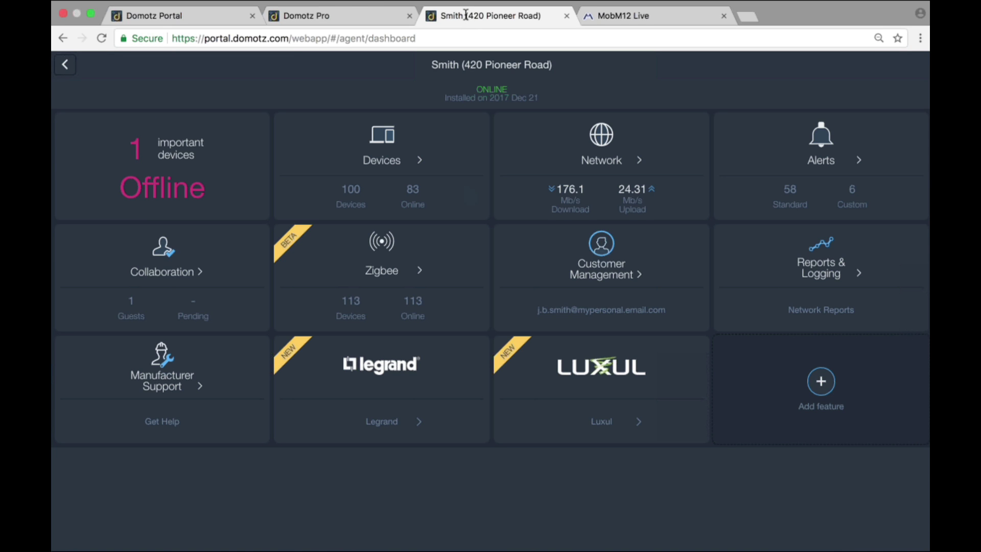
Step: Open the Smith agent's Reports & Logging page and scroll its remote-session log
{"action": "left_click", "coordinate": [828, 268]}
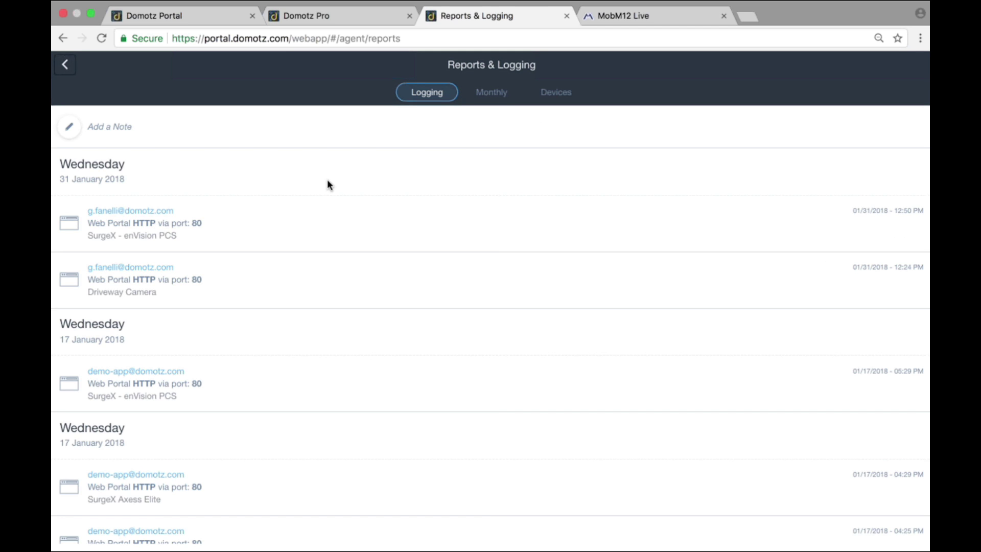
{"action": "scroll", "coordinate": [327, 181], "scroll_direction": "down", "scroll_amount": 5}
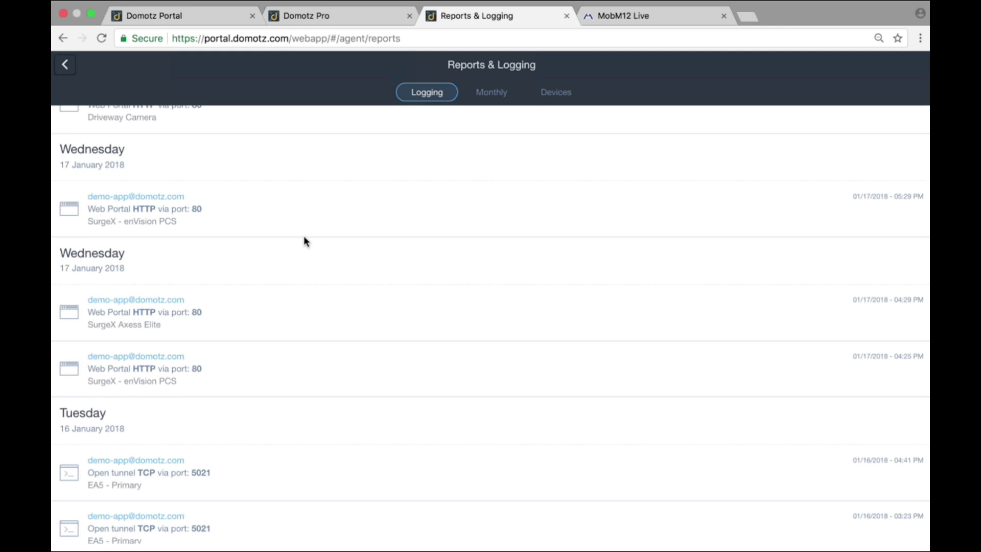
{"action": "scroll", "coordinate": [305, 240], "scroll_direction": "down", "scroll_amount": 3}
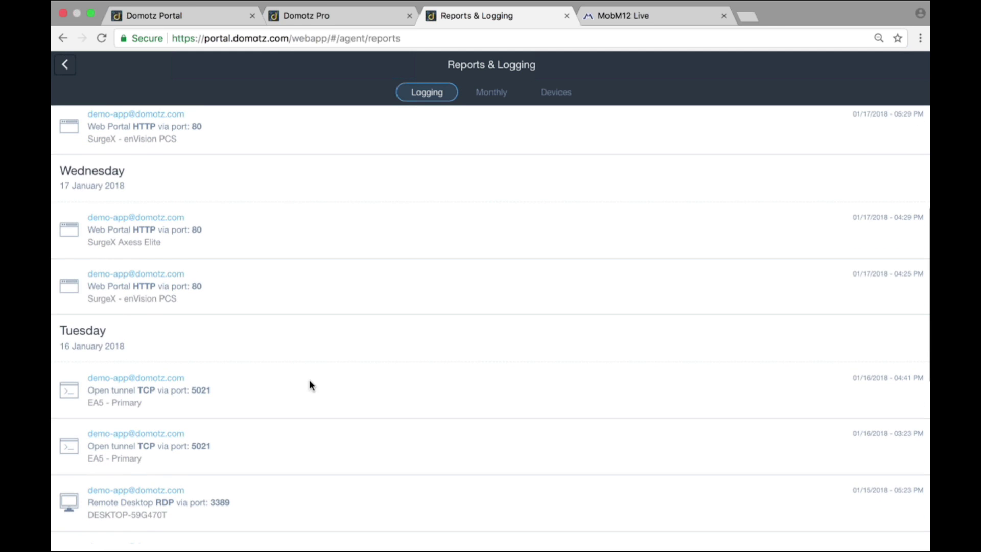
{"action": "scroll", "coordinate": [310, 381], "scroll_direction": "down", "scroll_amount": 2}
{"action": "scroll", "coordinate": [309, 381], "scroll_direction": "up", "scroll_amount": 8}
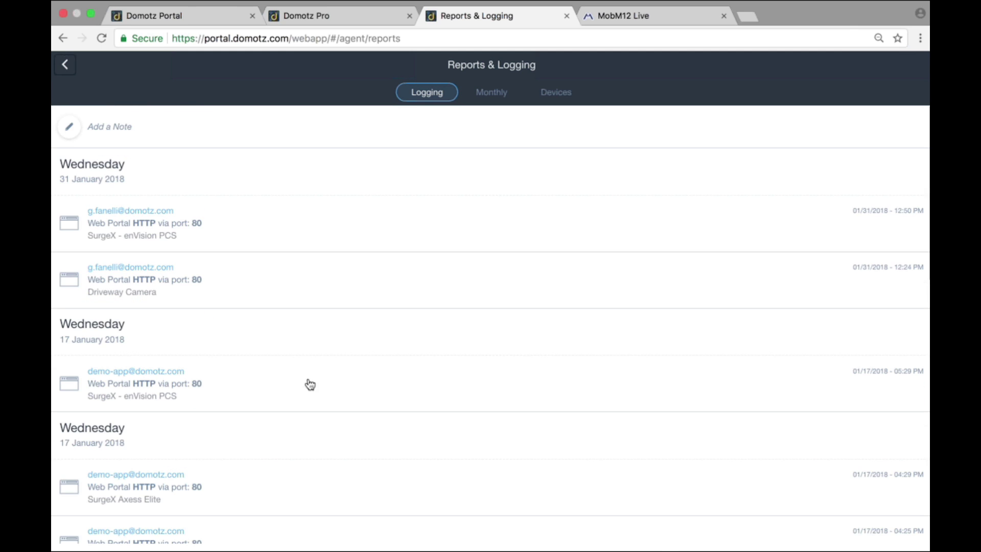
Step: Log a new note reading 'Visited the customer onsite'
{"action": "left_click", "coordinate": [67, 125]}
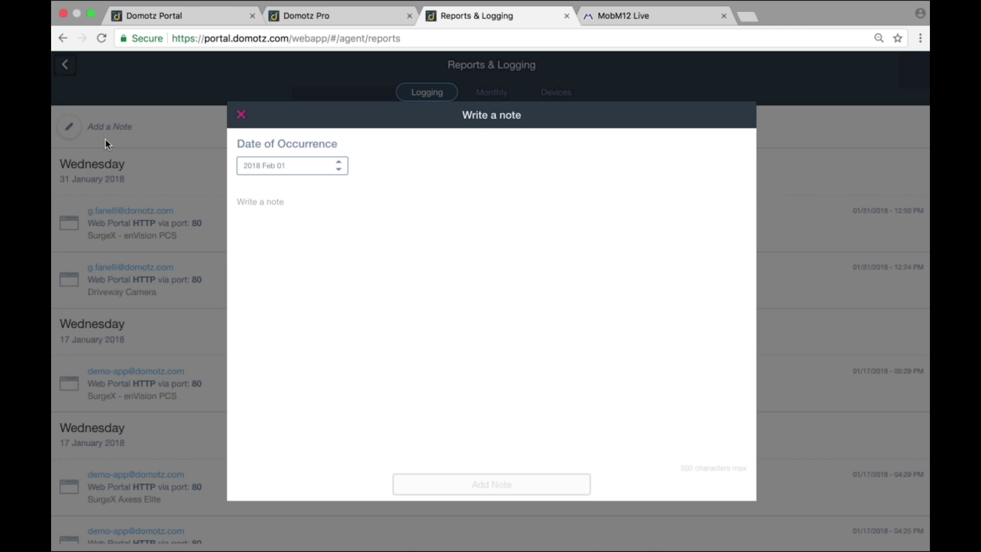
{"action": "type", "text": "V"}
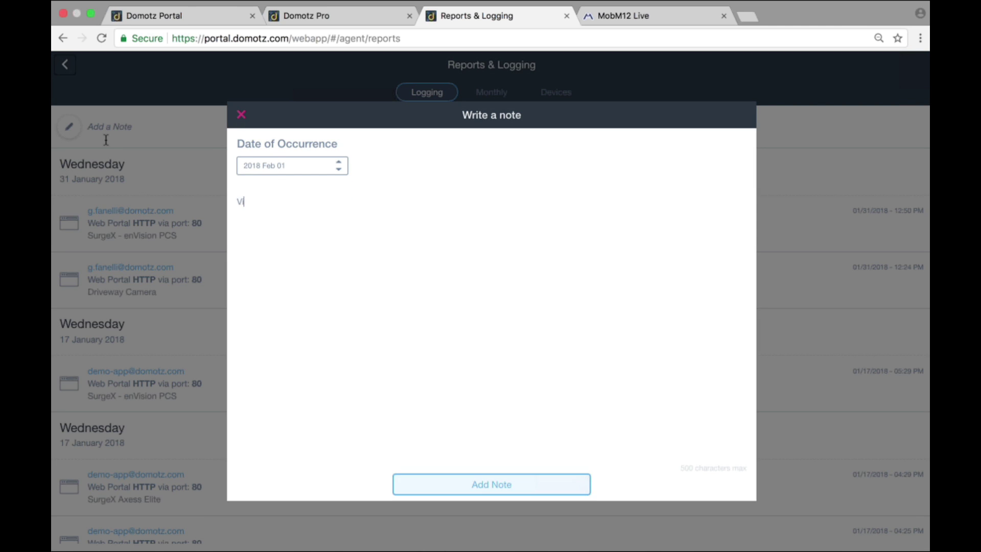
{"action": "type", "text": "isited the customer onsi"}
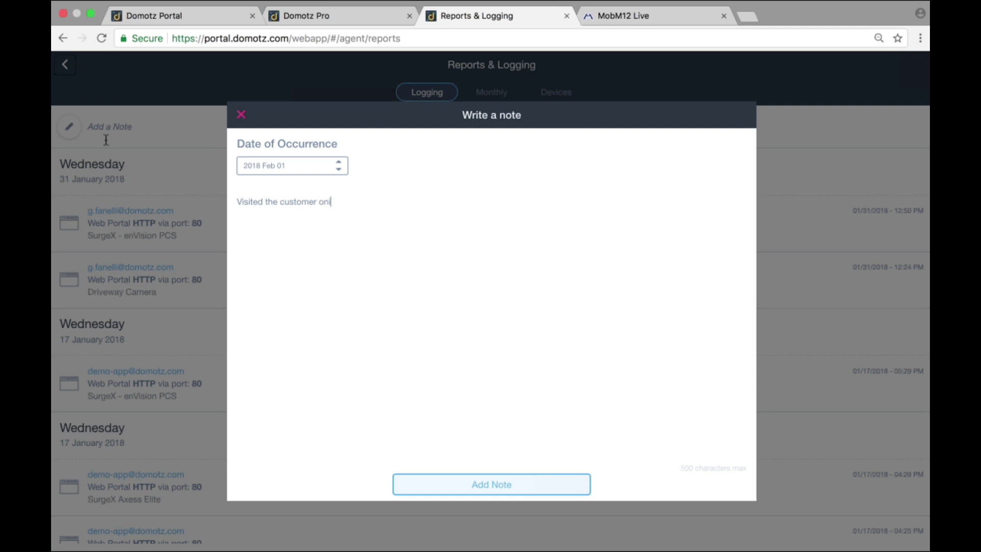
{"action": "type", "text": "te"}
{"action": "key", "text": "Return"}
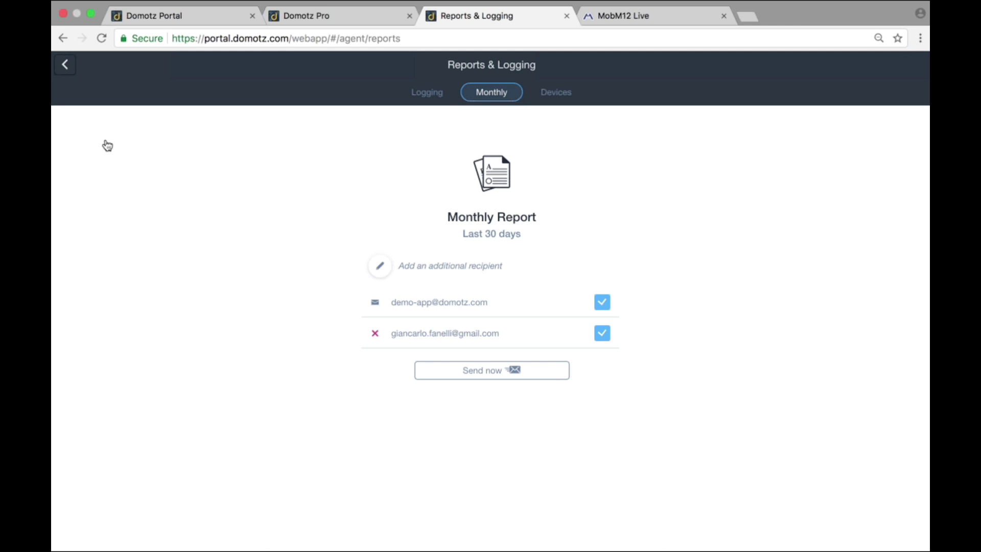
Step: Send the last-30-days Monthly Report to both recipients now and show the Downloads folder
{"action": "left_click", "coordinate": [482, 371]}
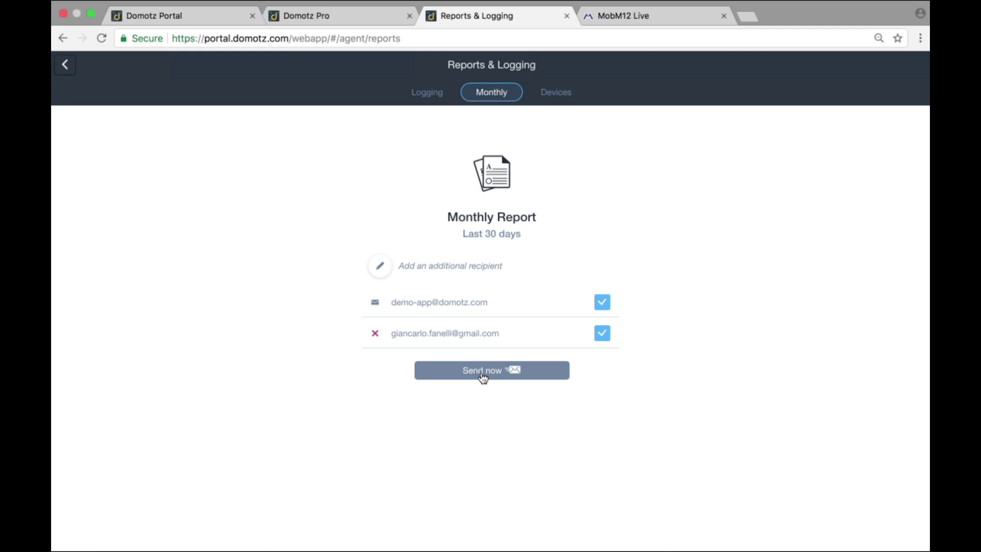
{"action": "key", "text": "Return"}
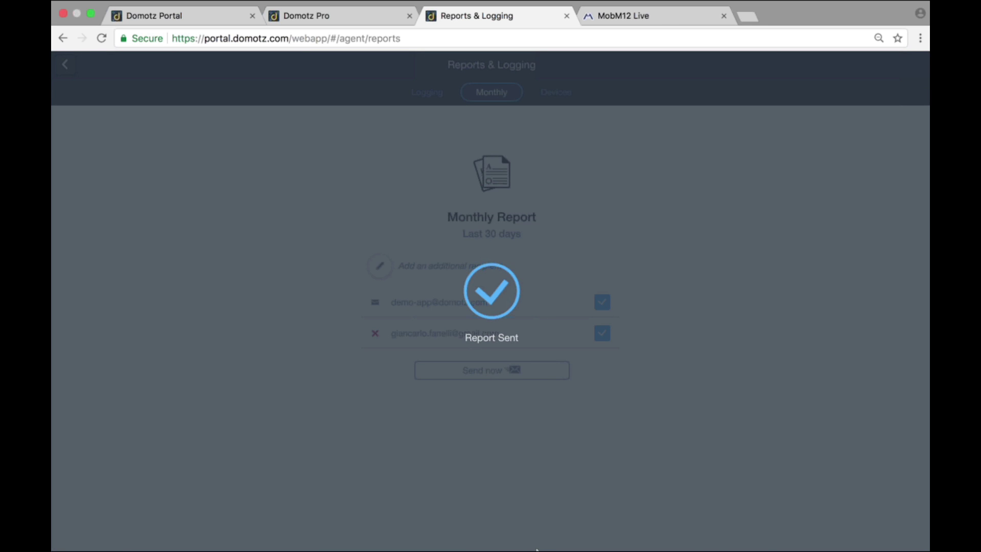
{"action": "mouse_move", "coordinate": [633, 528]}
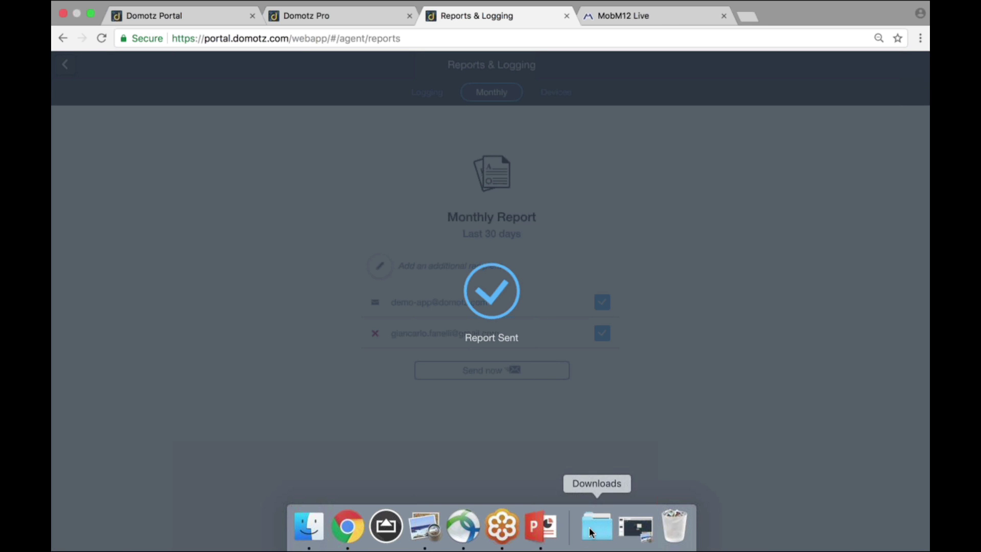
{"action": "left_click", "coordinate": [597, 526]}
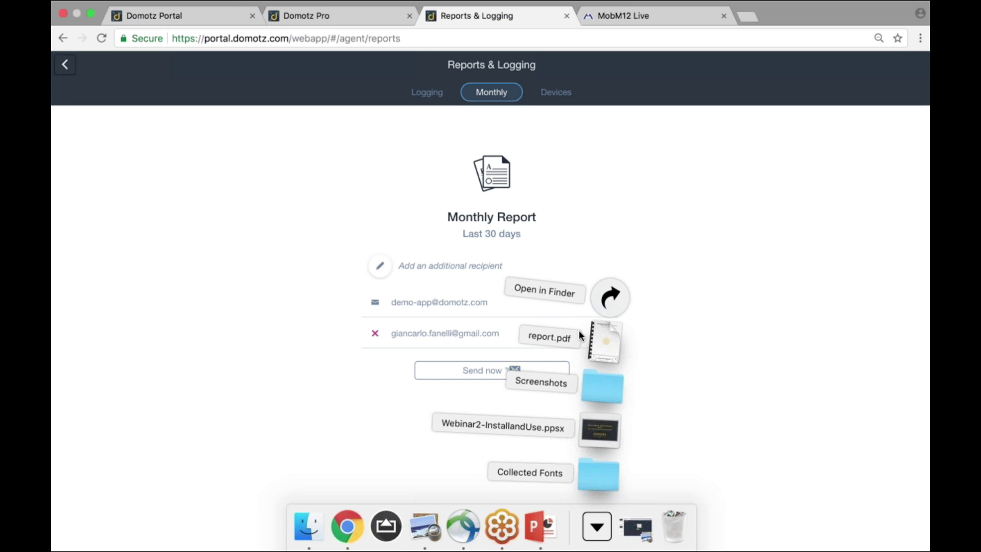
Step: View the downloaded report.pdf full screen in Preview, then return to the browser
{"action": "left_click", "coordinate": [602, 340]}
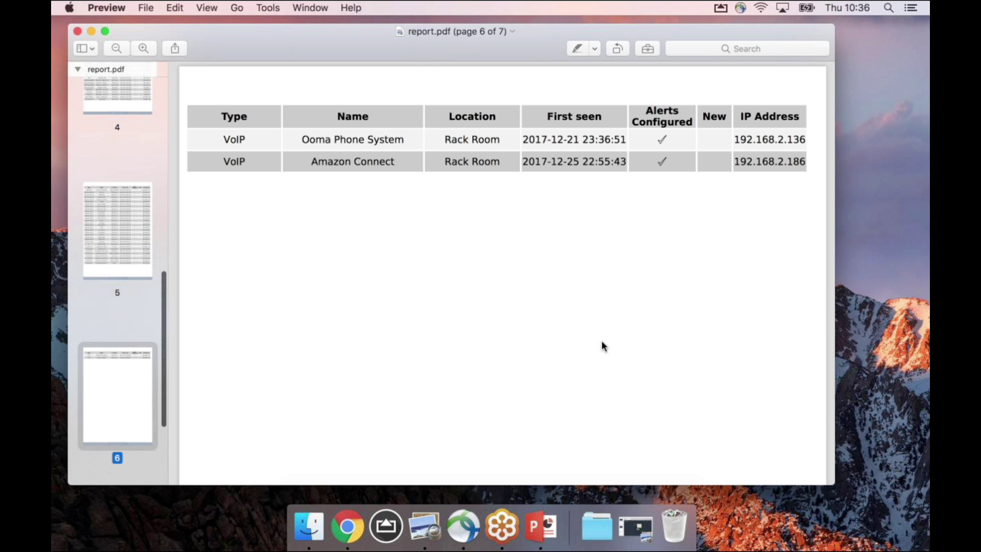
{"action": "left_click_drag", "start_coordinate": [495, 39], "coordinate": [494, 38]}
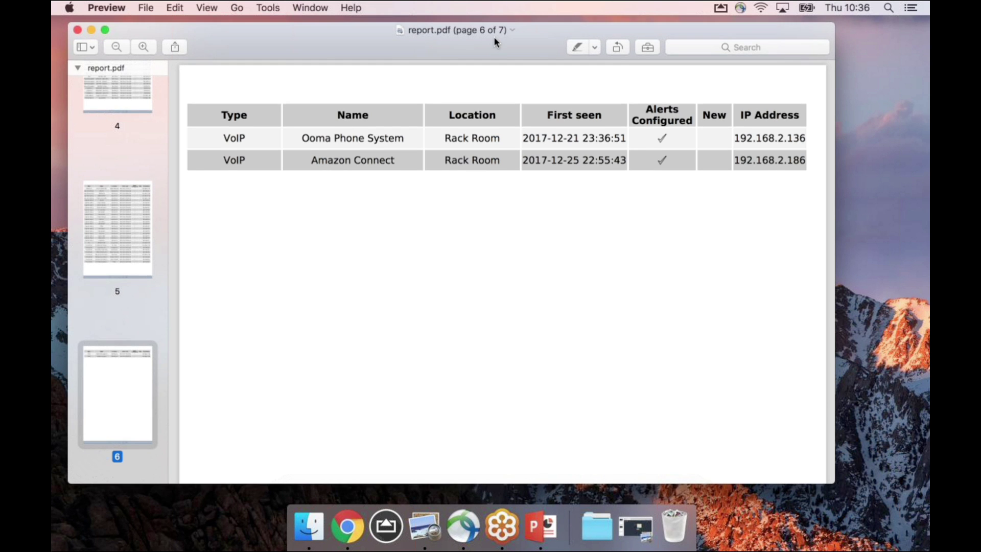
{"action": "left_click", "coordinate": [105, 30]}
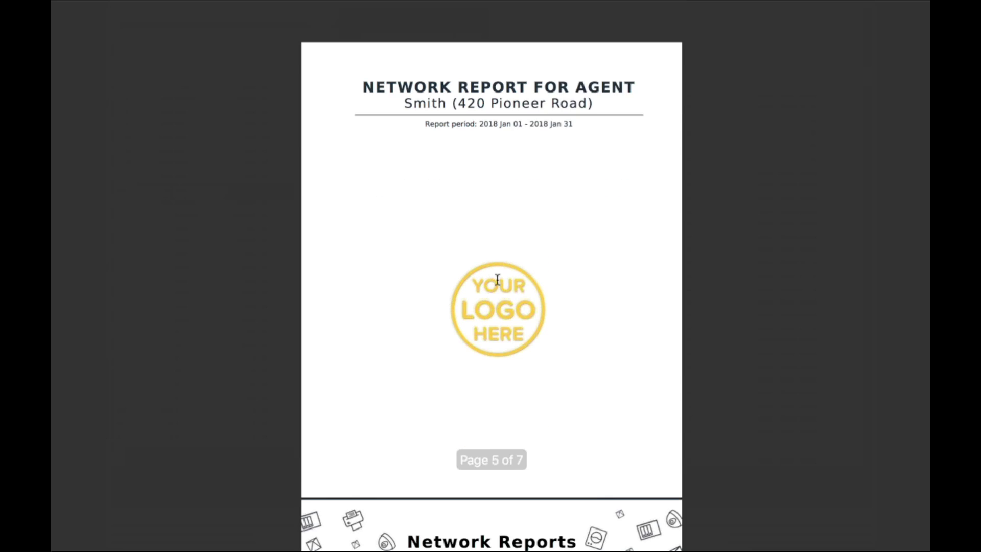
{"action": "scroll", "coordinate": [491, 439], "scroll_direction": "up", "scroll_amount": 1}
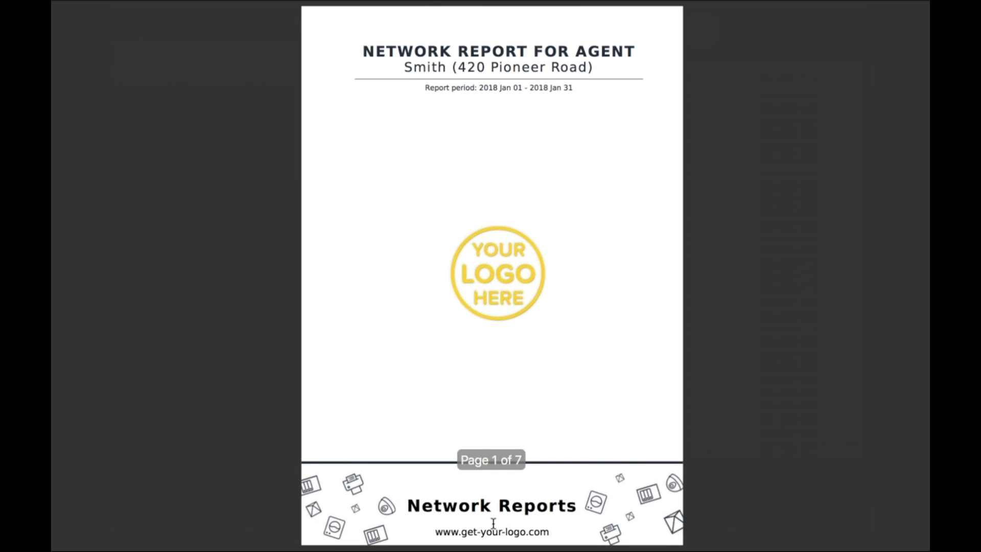
{"action": "scroll", "coordinate": [493, 522], "scroll_direction": "down", "scroll_amount": 3}
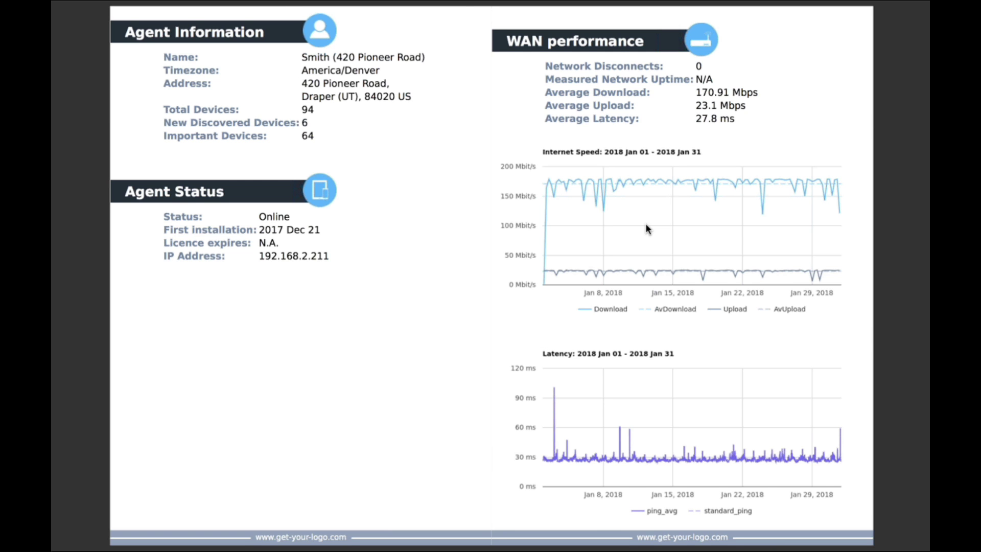
{"action": "scroll", "coordinate": [645, 223], "scroll_direction": "down", "scroll_amount": 5}
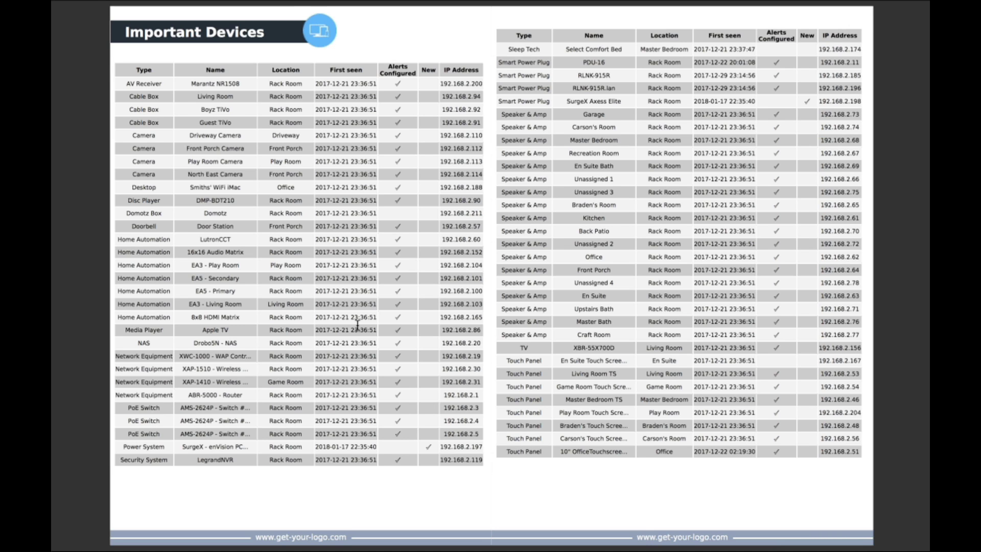
{"action": "scroll", "coordinate": [768, 196], "scroll_direction": "up", "scroll_amount": 5}
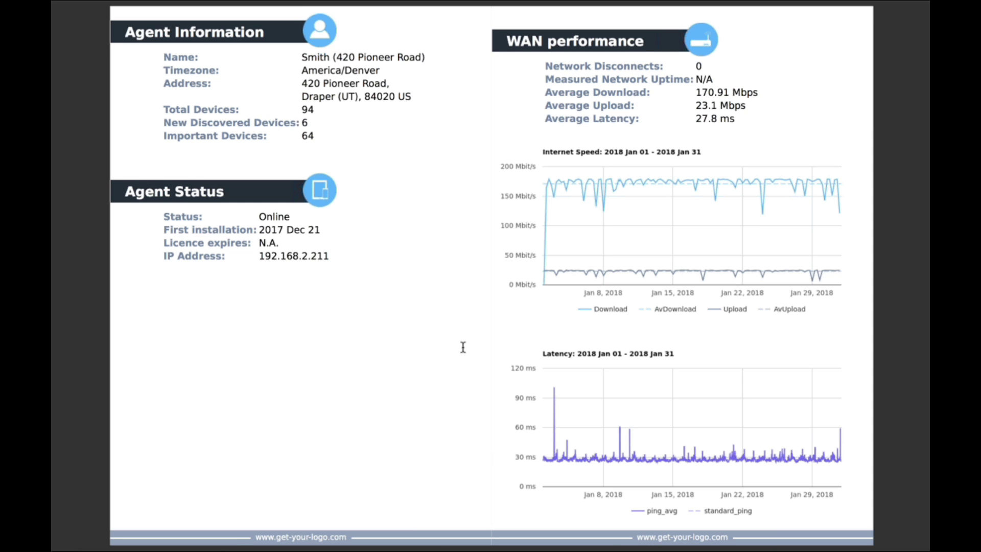
{"action": "key", "text": "ctrl+Right"}
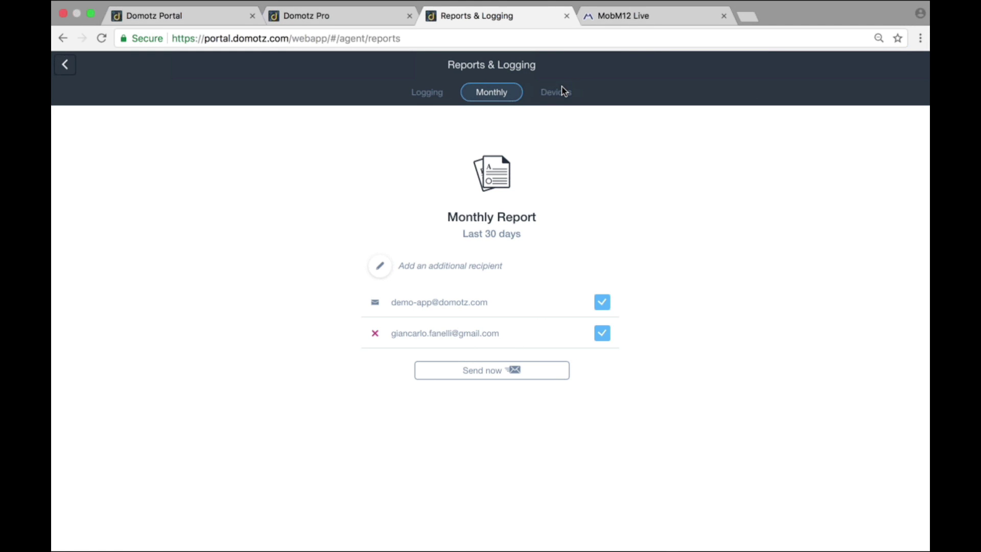
Step: Show the Reports & Logging device list export page, then return to the main Domotz Portal tab
{"action": "left_click", "coordinate": [563, 91]}
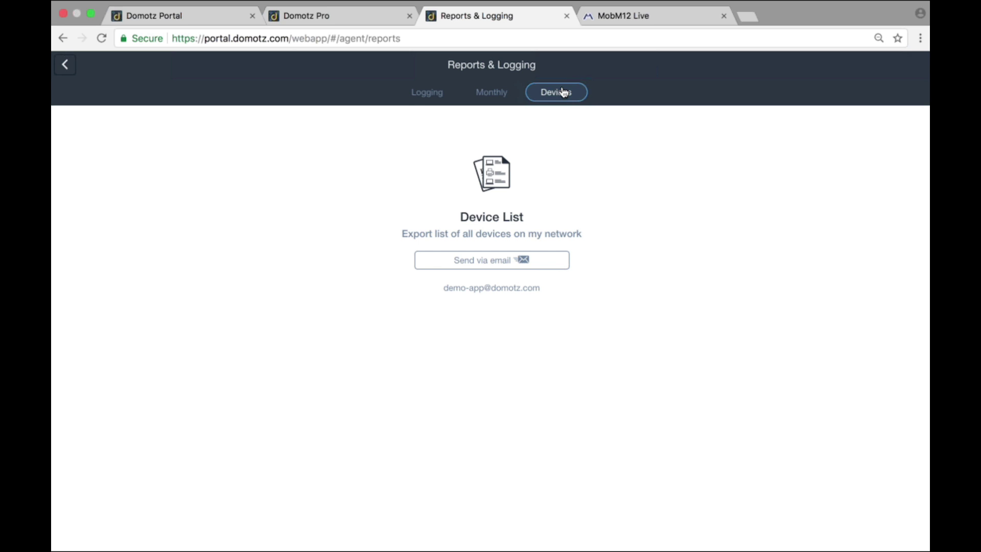
{"action": "left_click", "coordinate": [141, 15]}
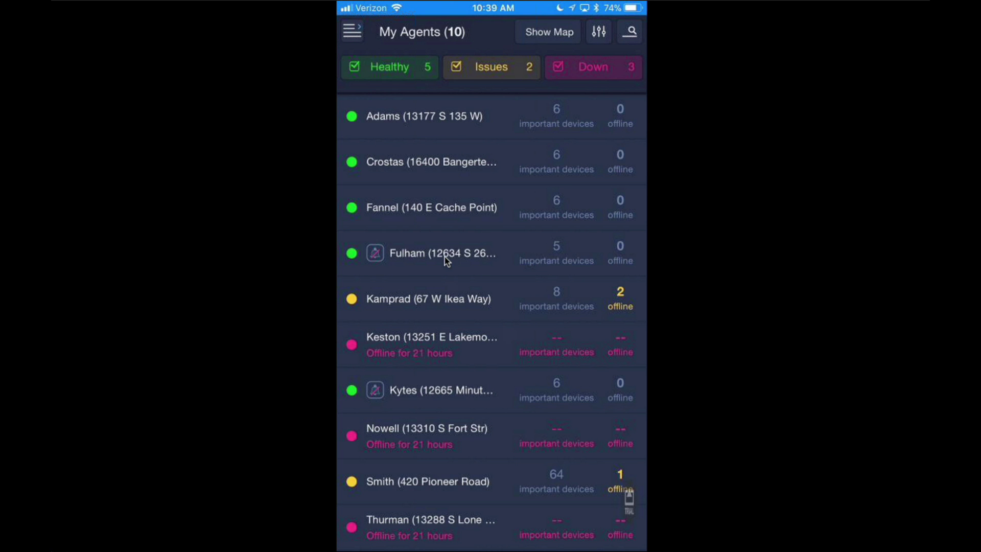
Step: Open the Fulham agent's detail screen
{"action": "mouse_move", "coordinate": [444, 256]}
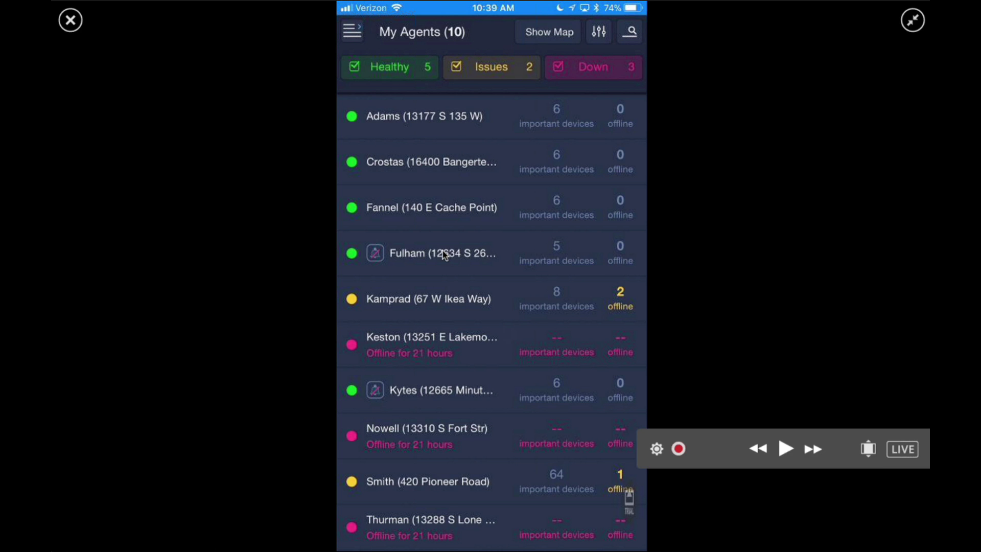
{"action": "left_click", "coordinate": [444, 256]}
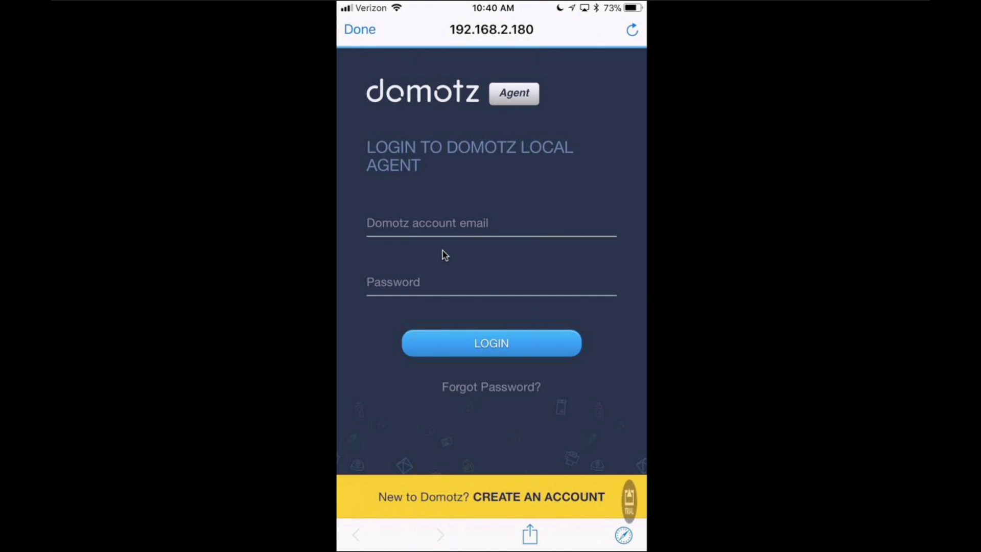
Step: Log in to the local Domotz Agent page with the installer account's e-mail and password
{"action": "left_click", "coordinate": [444, 256]}
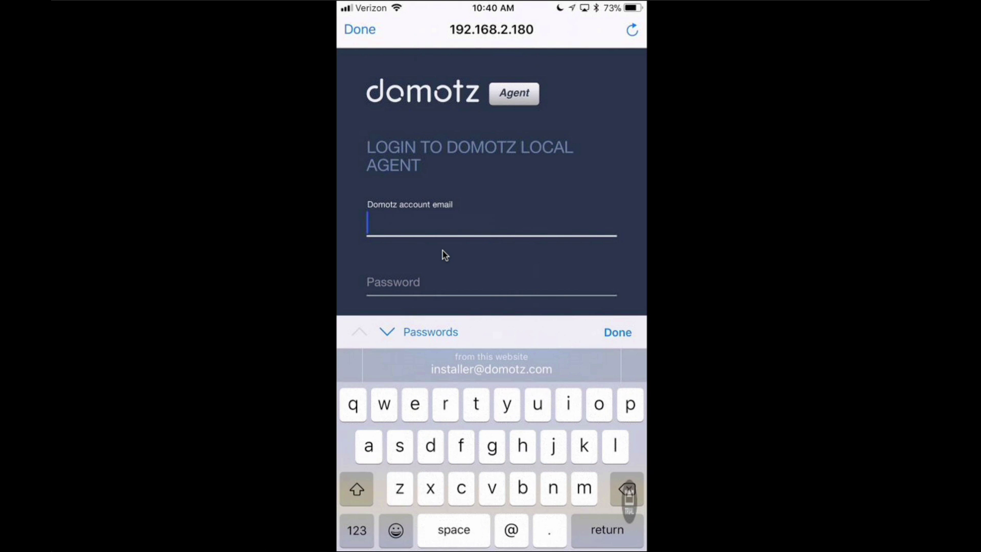
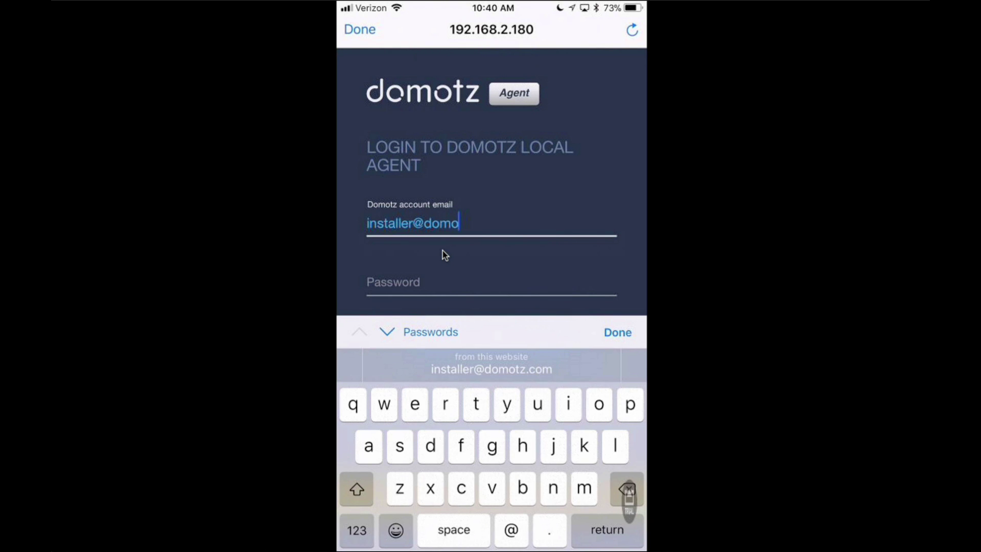
{"action": "key", "text": "Tab"}
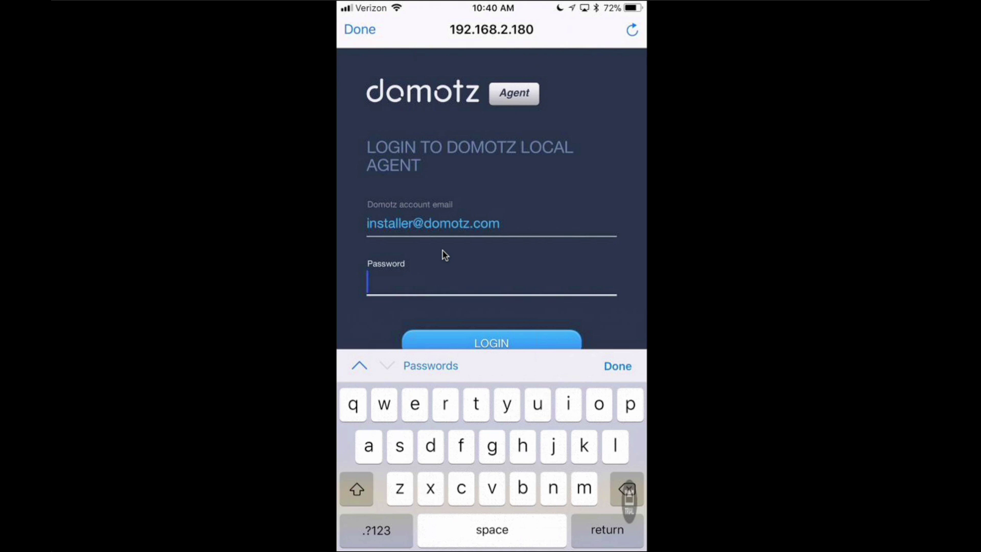
{"action": "key", "text": "Return"}
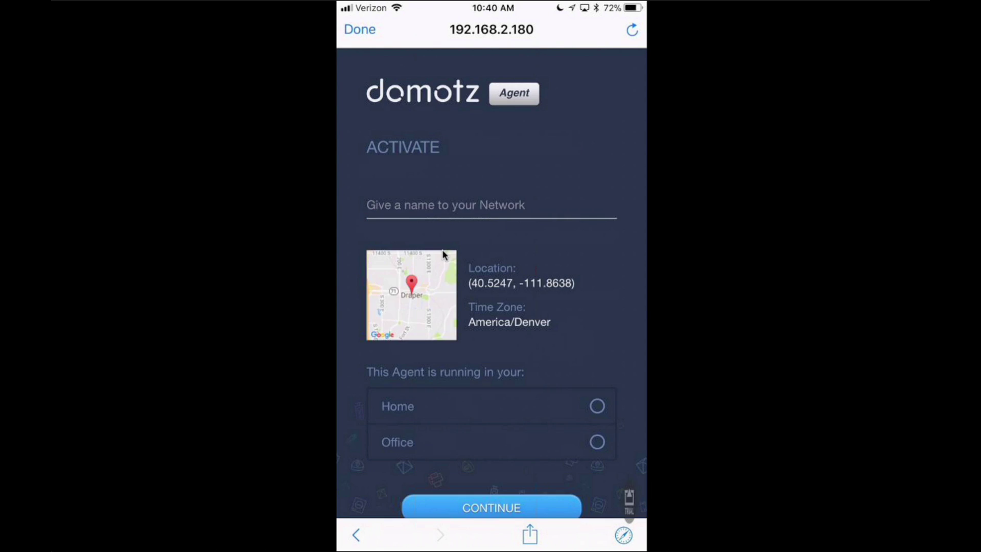
Step: Name the network 'Webinar' and select Home as the agent's location type
{"action": "left_click", "coordinate": [459, 205]}
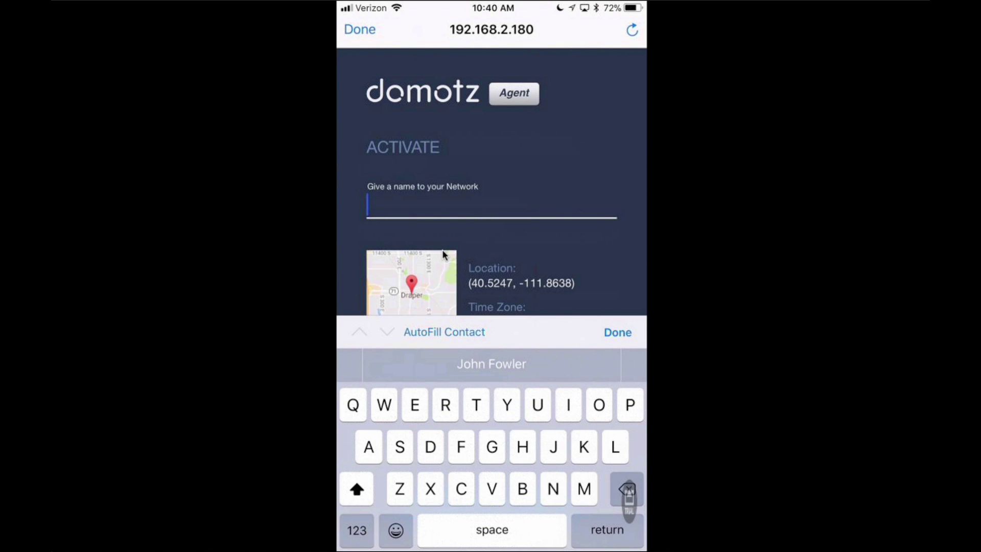
{"action": "type", "text": "Wen"}
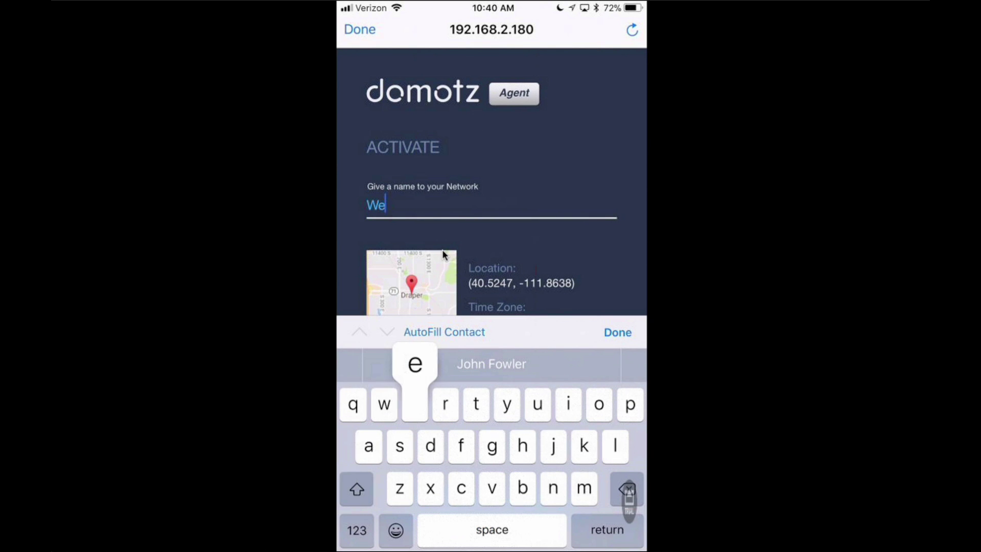
{"action": "key", "text": "BackSpace"}
{"action": "type", "text": "binar"}
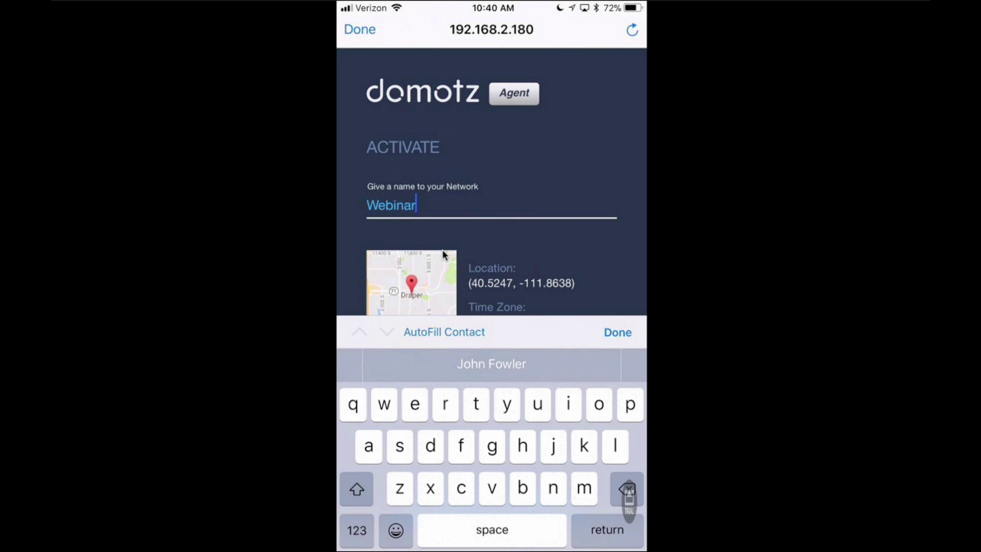
{"action": "scroll", "coordinate": [442, 249], "scroll_direction": "down", "scroll_amount": 2}
{"action": "scroll", "coordinate": [491, 204], "scroll_direction": "down", "scroll_amount": 2}
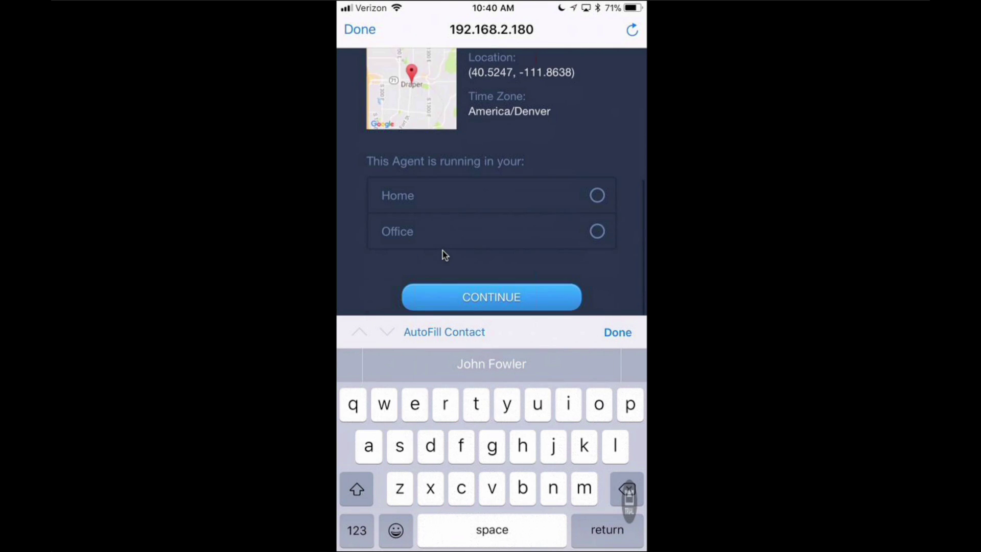
{"action": "left_click", "coordinate": [596, 201]}
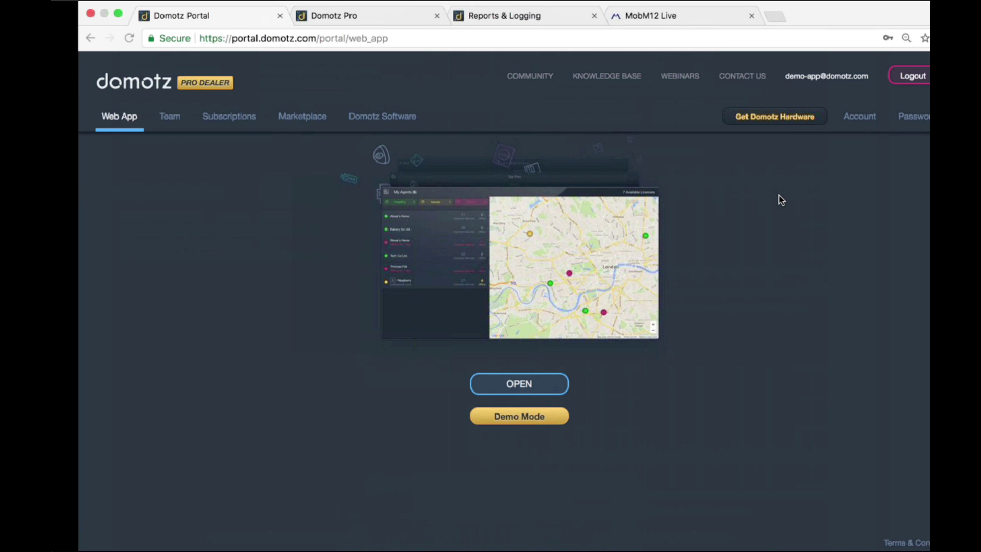
Step: Go back to the My Agents overview in Domotz Pro, dismissing the notification prompt
{"action": "left_click", "coordinate": [349, 17]}
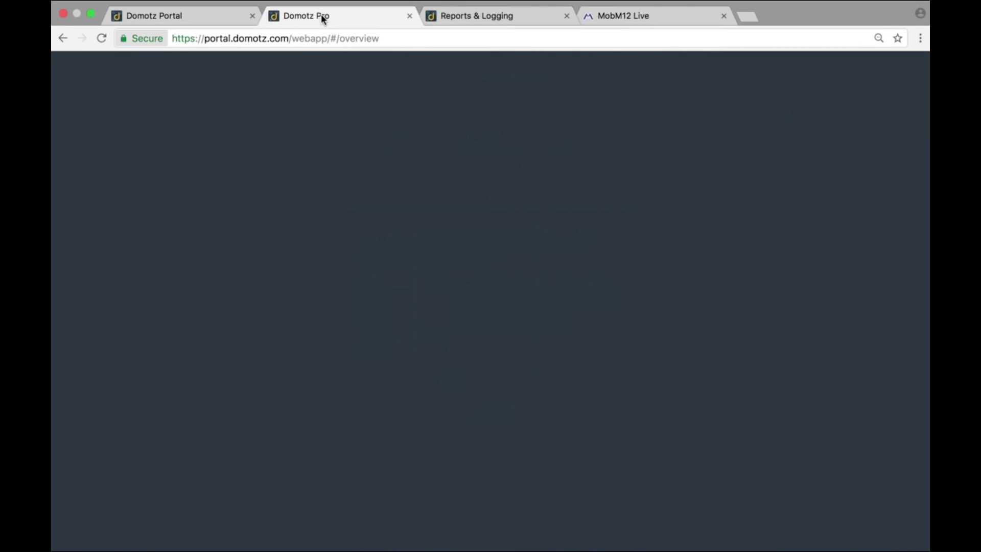
{"action": "left_click", "coordinate": [315, 58]}
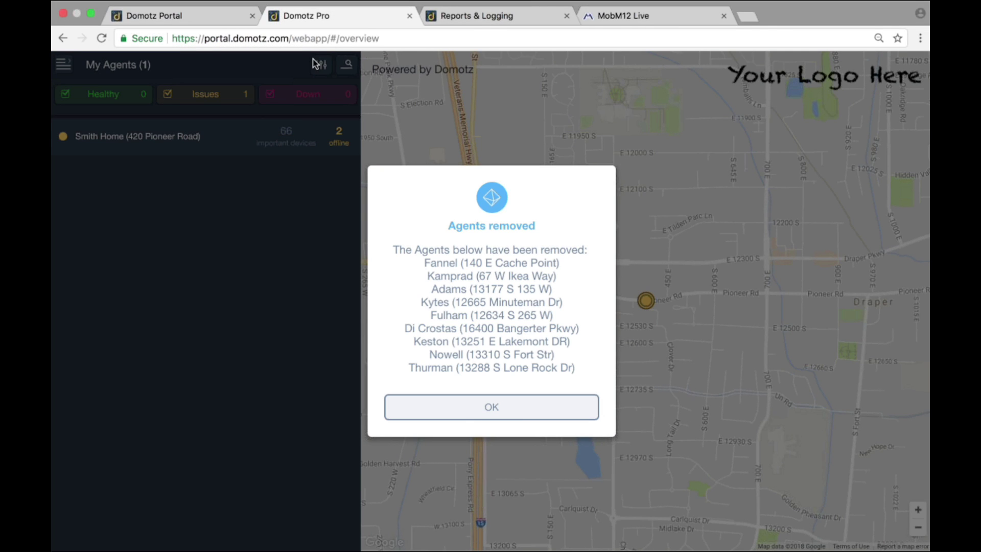
{"action": "left_click", "coordinate": [434, 17]}
{"action": "left_click", "coordinate": [72, 69]}
{"action": "left_click", "coordinate": [70, 65]}
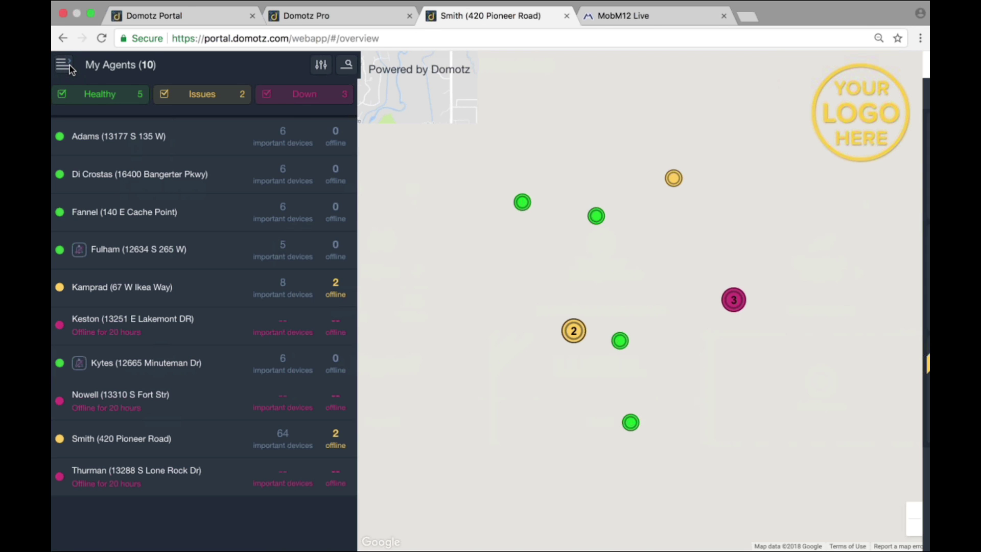
{"action": "left_click", "coordinate": [70, 65]}
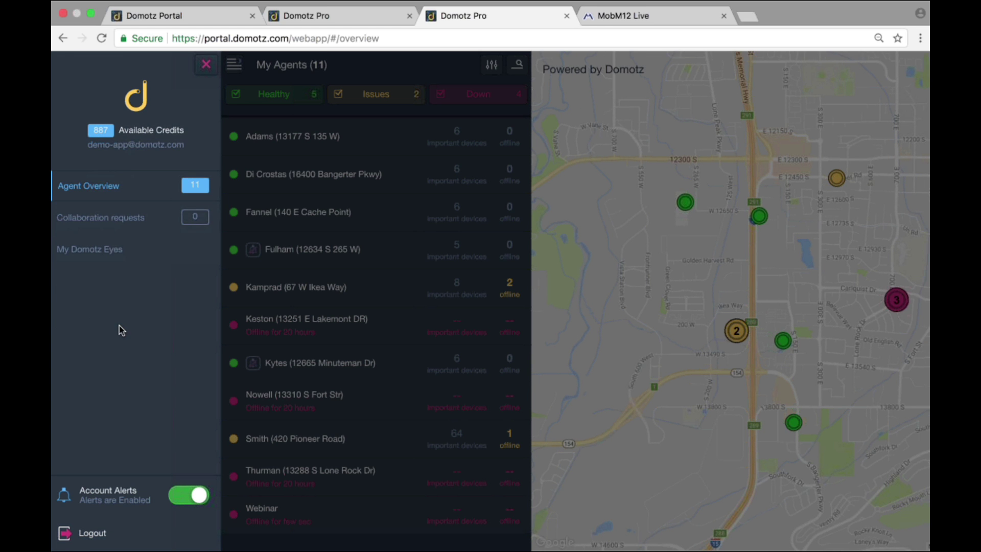
{"action": "left_click", "coordinate": [335, 512]}
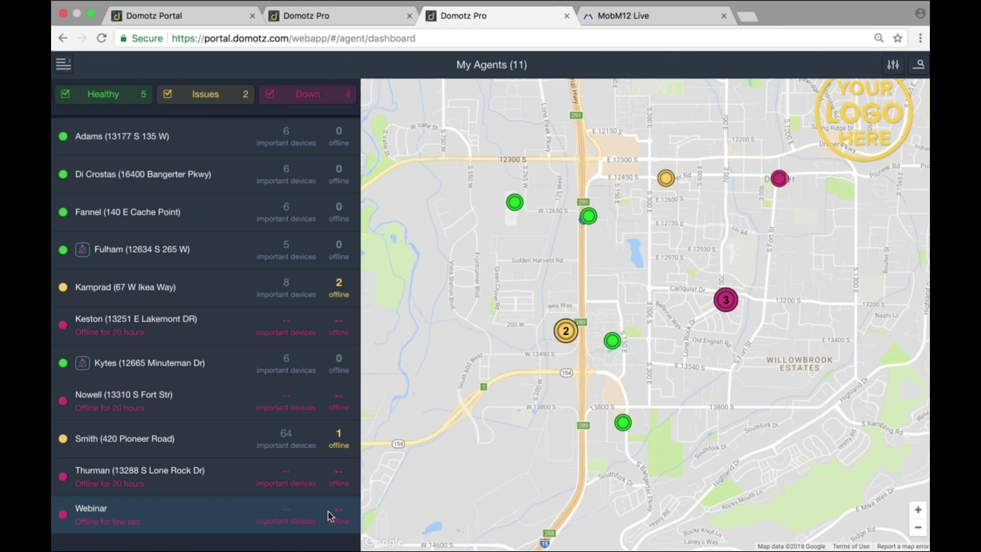
Step: Open the Webinar agent and scroll through its 81 online devices
{"action": "left_click", "coordinate": [329, 515]}
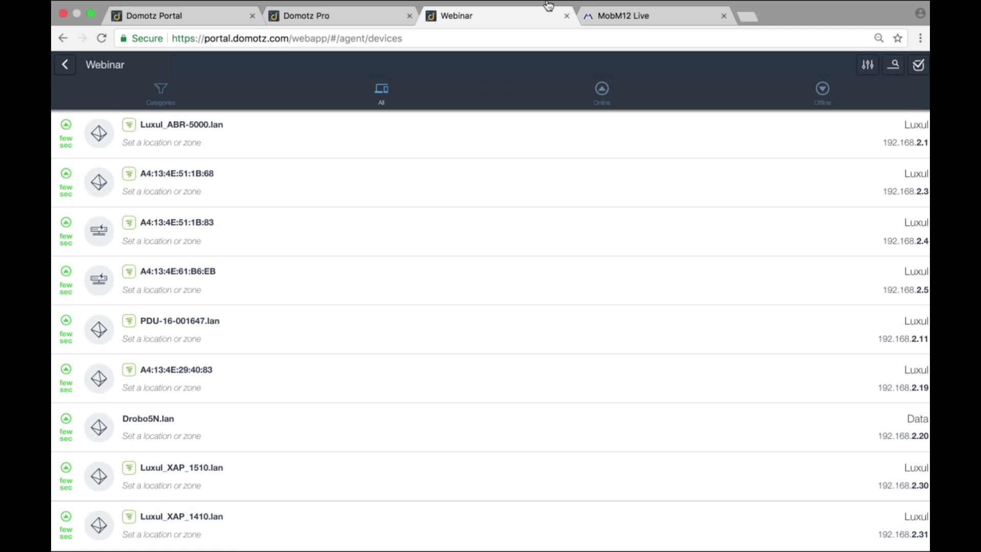
{"action": "scroll", "coordinate": [548, 5], "scroll_direction": "down", "scroll_amount": 20}
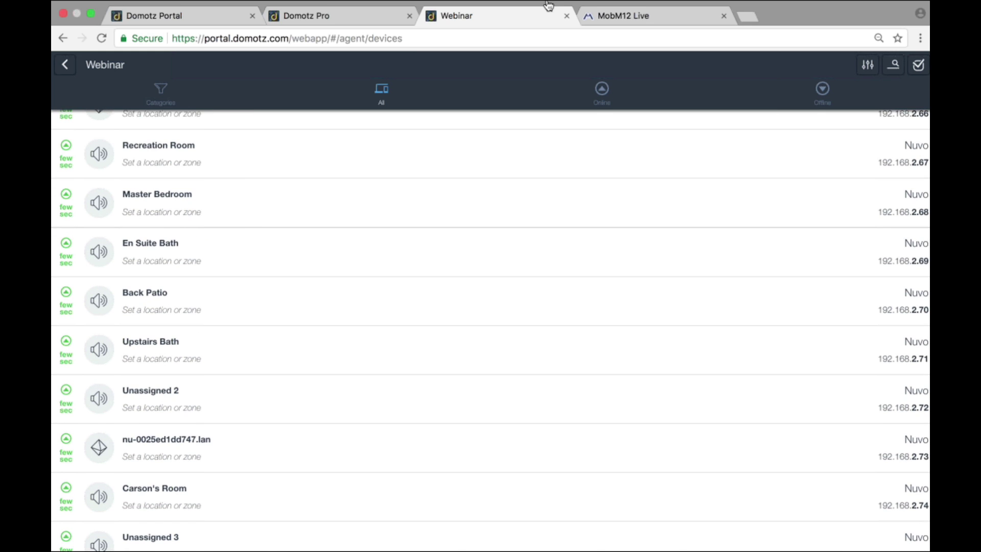
{"action": "scroll", "coordinate": [548, 6], "scroll_direction": "down", "scroll_amount": 7}
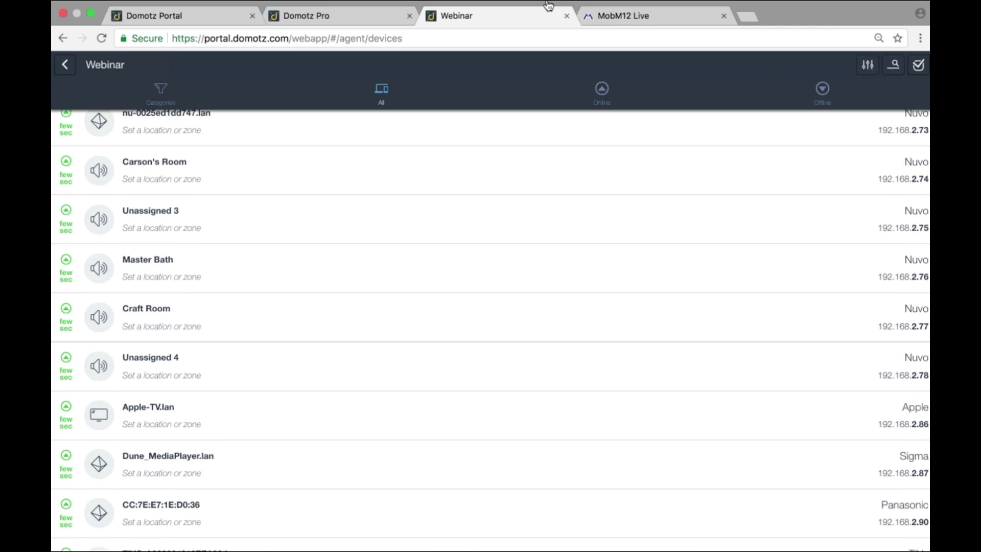
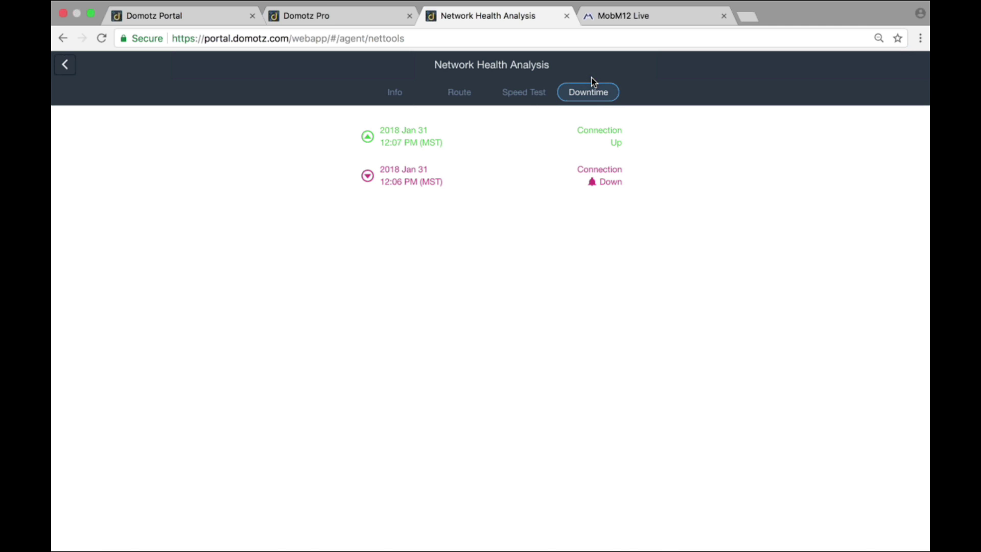
Step: View three months of speed-test results, then go back to the site dashboard
{"action": "left_click", "coordinate": [538, 99]}
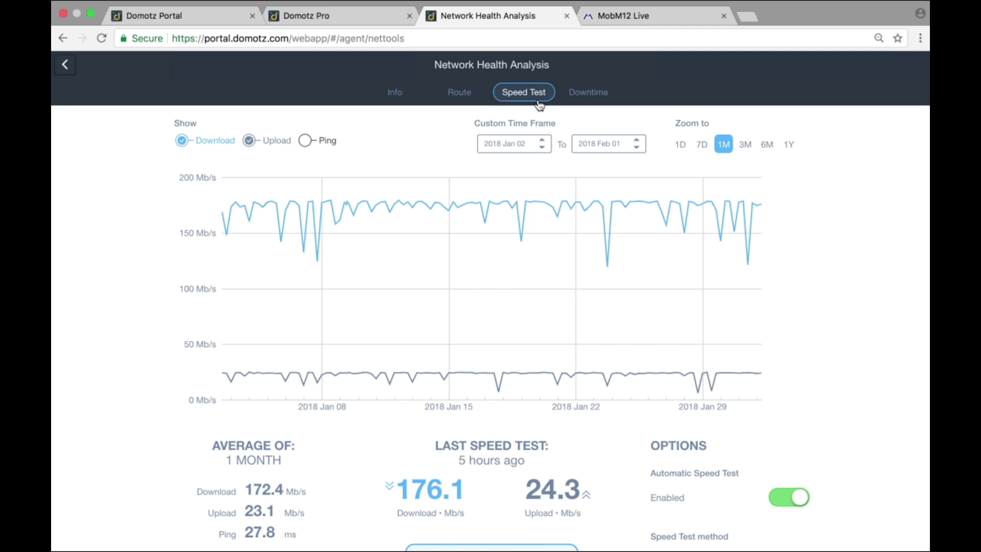
{"action": "left_click", "coordinate": [745, 145]}
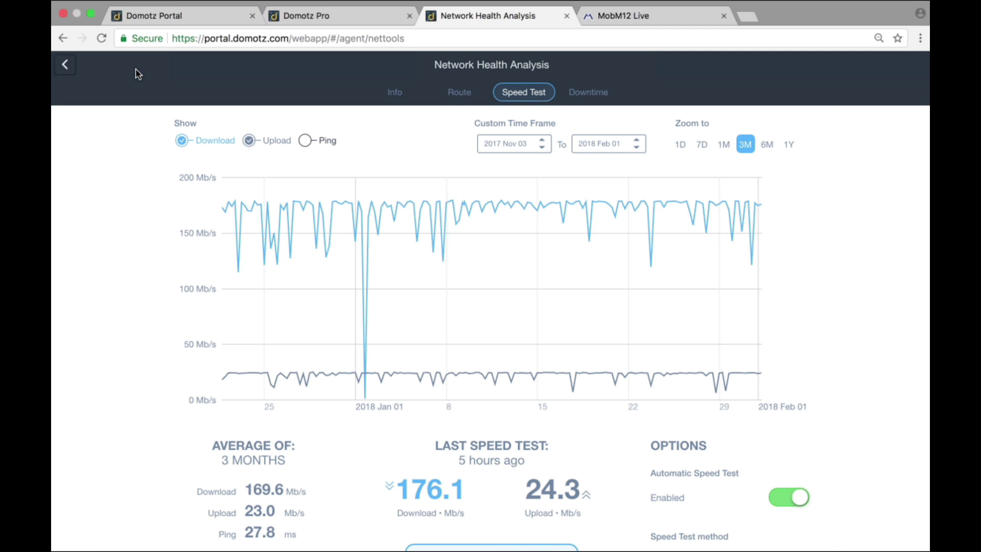
{"action": "left_click", "coordinate": [65, 64]}
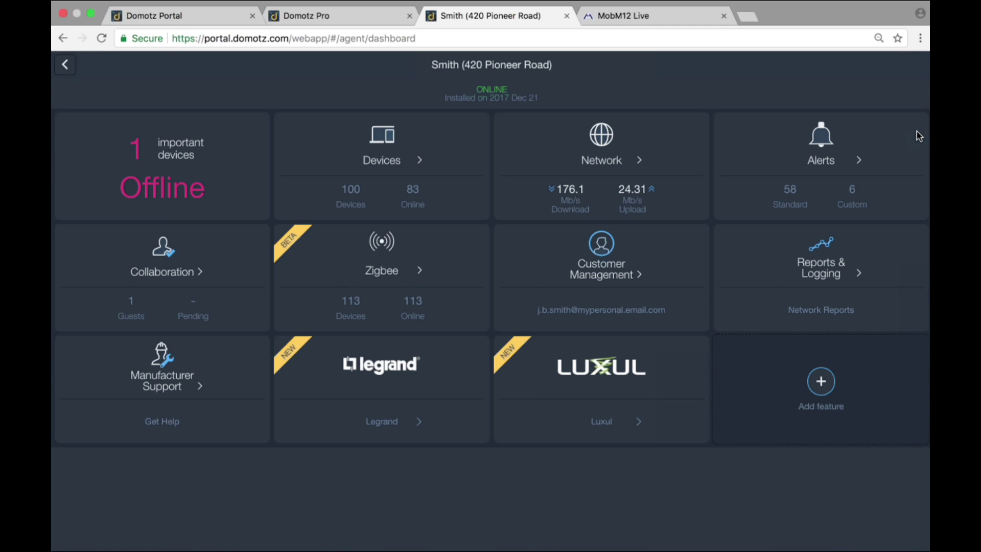
Step: Open Network Health Analysis from the Network tile, showing one-month speed-test averages
{"action": "left_click", "coordinate": [580, 162]}
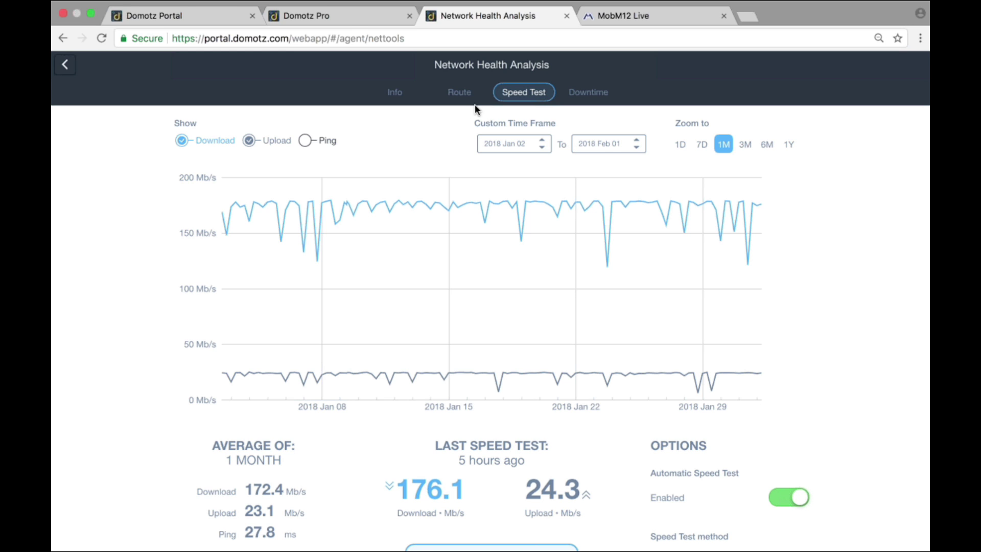
Step: Go back to My Agents, pick another agent and open its full device list
{"action": "left_click", "coordinate": [342, 19]}
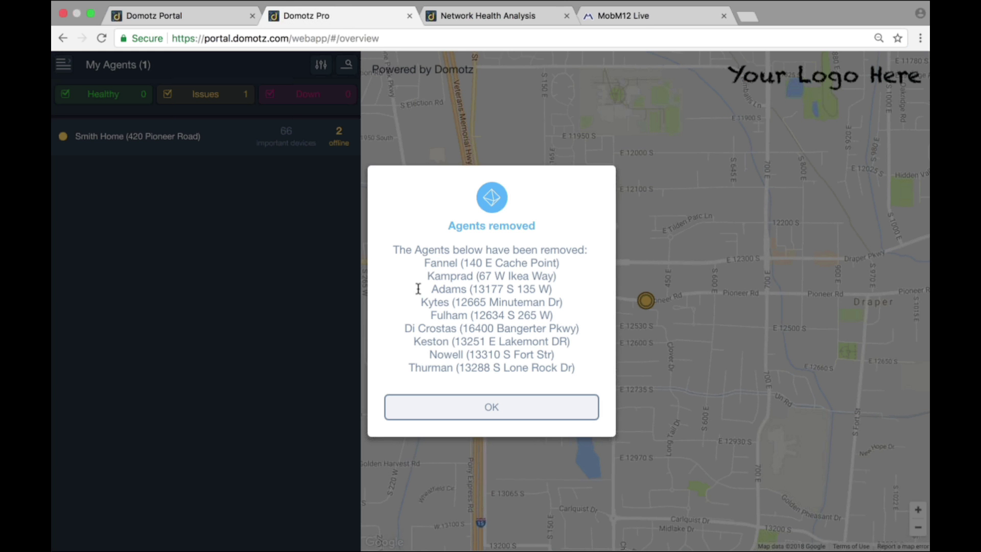
{"action": "left_click", "coordinate": [434, 16]}
{"action": "left_click", "coordinate": [56, 88]}
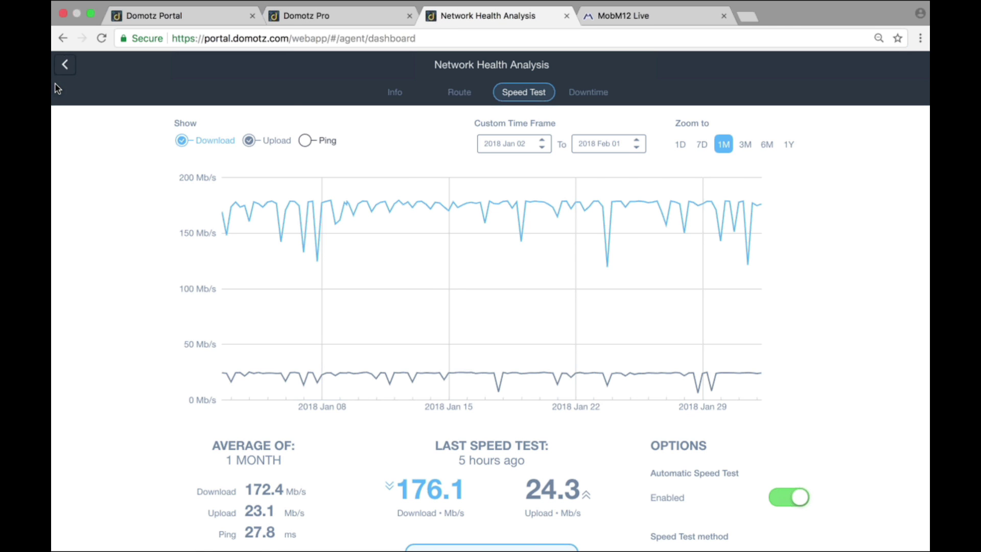
{"action": "left_click", "coordinate": [65, 65]}
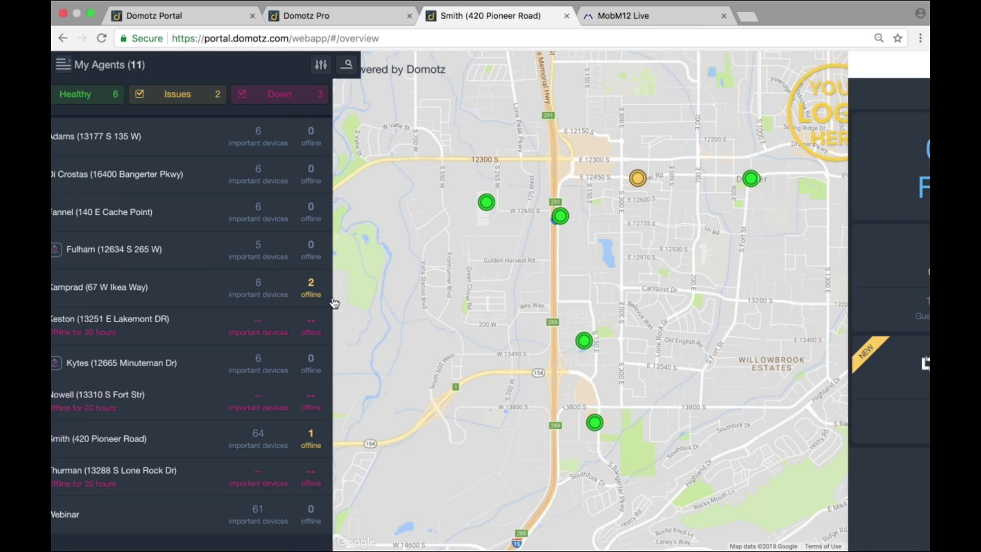
{"action": "left_click", "coordinate": [146, 176]}
{"action": "left_click", "coordinate": [387, 143]}
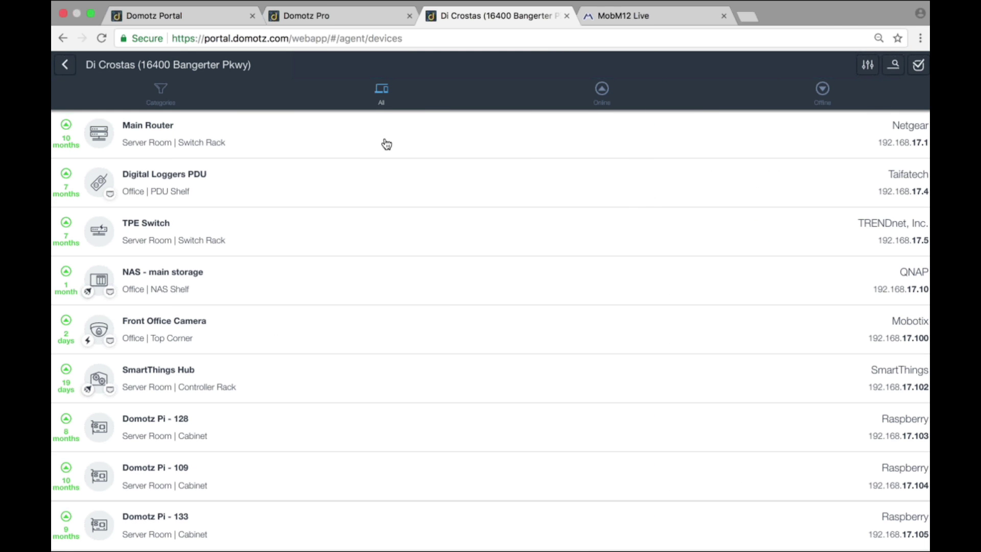
Step: Show the Front Office Camera's available remote connections on its Connect tab
{"action": "left_click", "coordinate": [171, 331]}
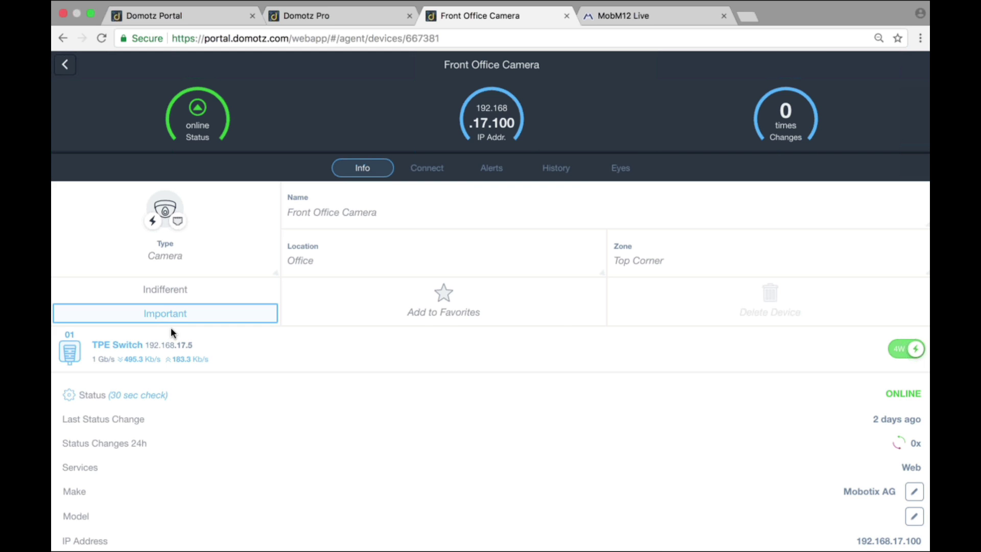
{"action": "left_click", "coordinate": [432, 157]}
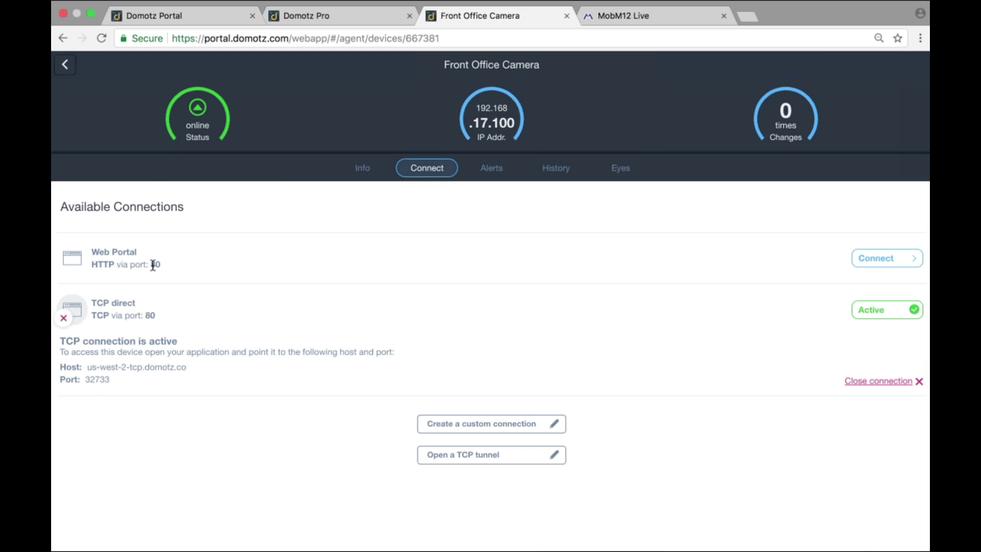
Step: Launch a custom HTTP connection to the camera on port 8888
{"action": "left_click", "coordinate": [481, 429]}
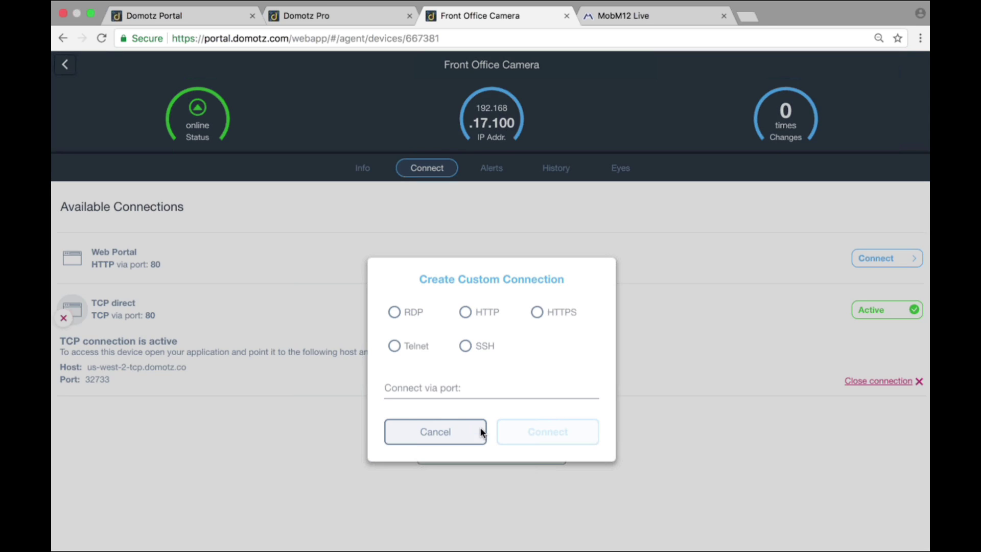
{"action": "left_click", "coordinate": [465, 253]}
{"action": "left_click", "coordinate": [506, 328]}
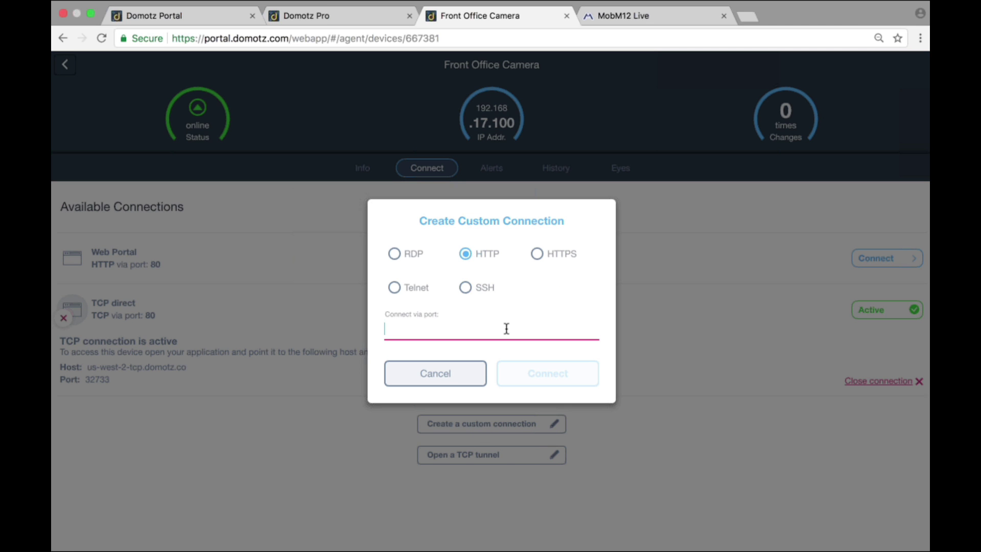
{"action": "type", "text": "8888"}
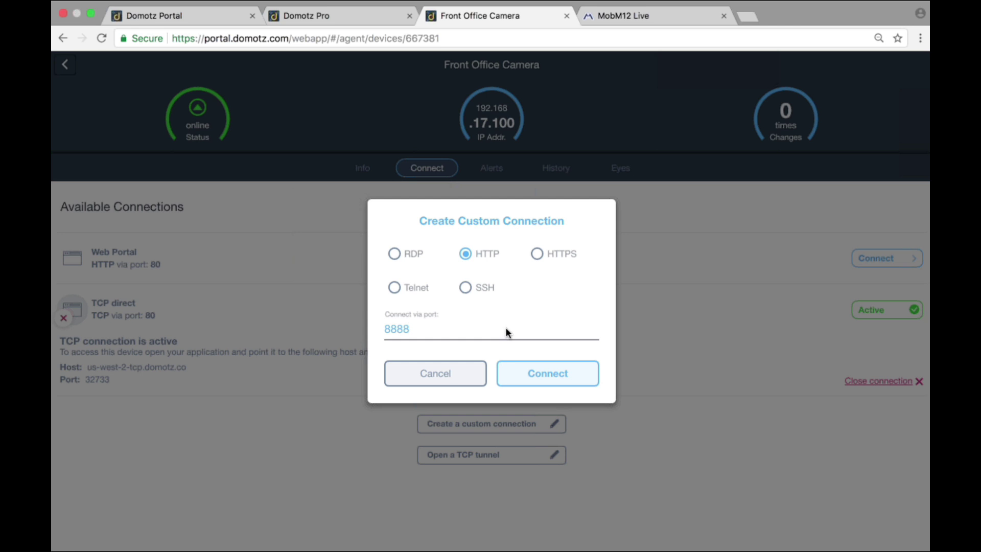
{"action": "key", "text": "Return"}
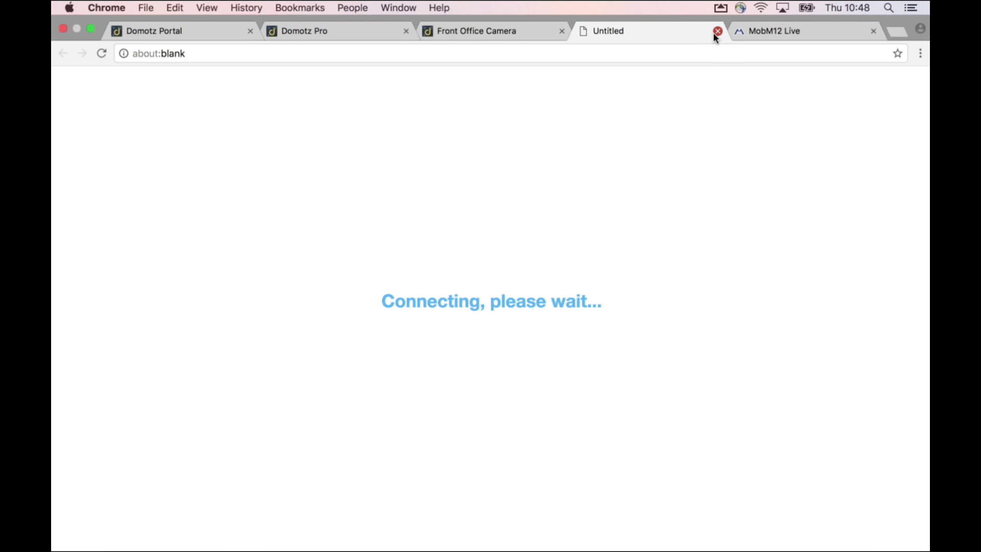
Step: Close the connecting tab and return to the Di Crostas device list
{"action": "left_click", "coordinate": [714, 32]}
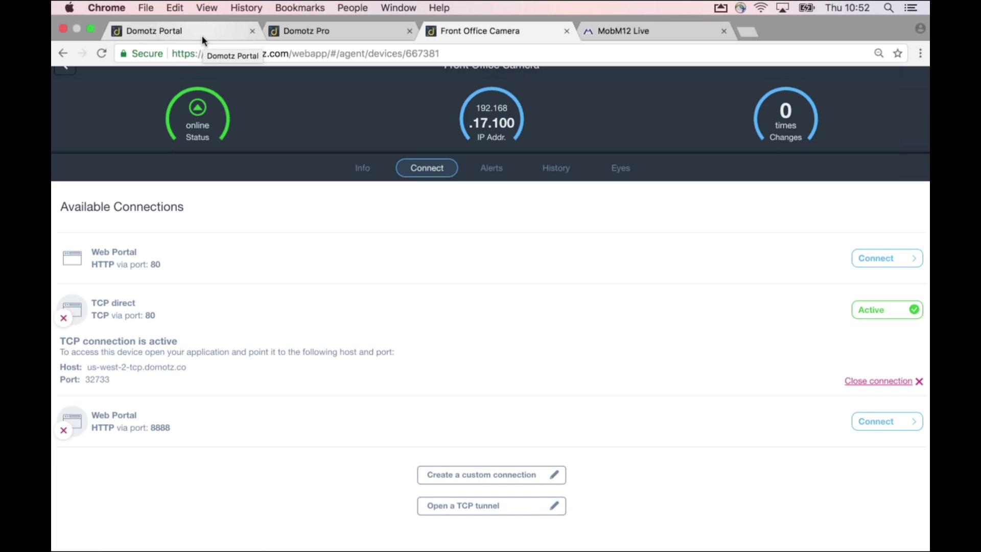
{"action": "left_click", "coordinate": [65, 72]}
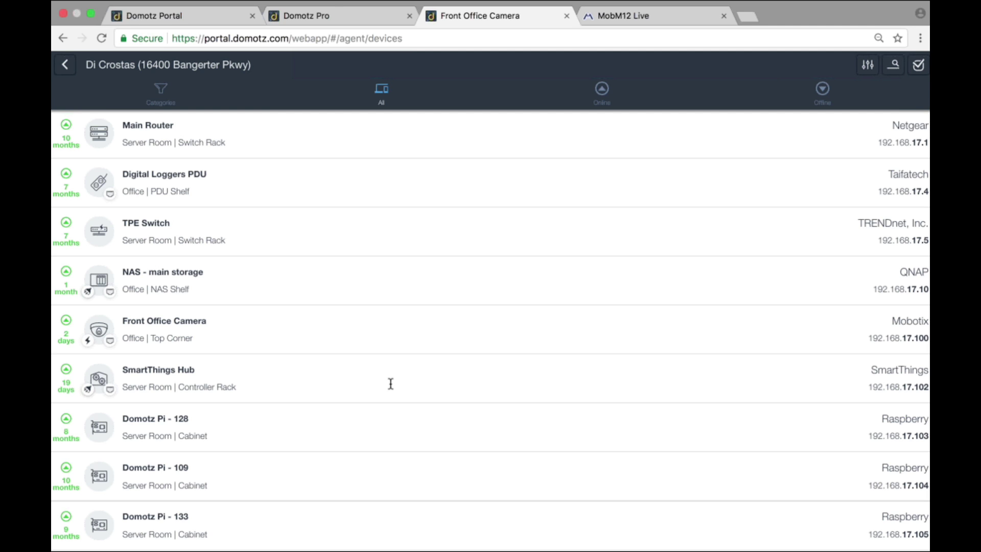
Step: Scroll through the Di Crostas devices, then go back to the My Agents overview
{"action": "scroll", "coordinate": [390, 384], "scroll_direction": "down", "scroll_amount": 10}
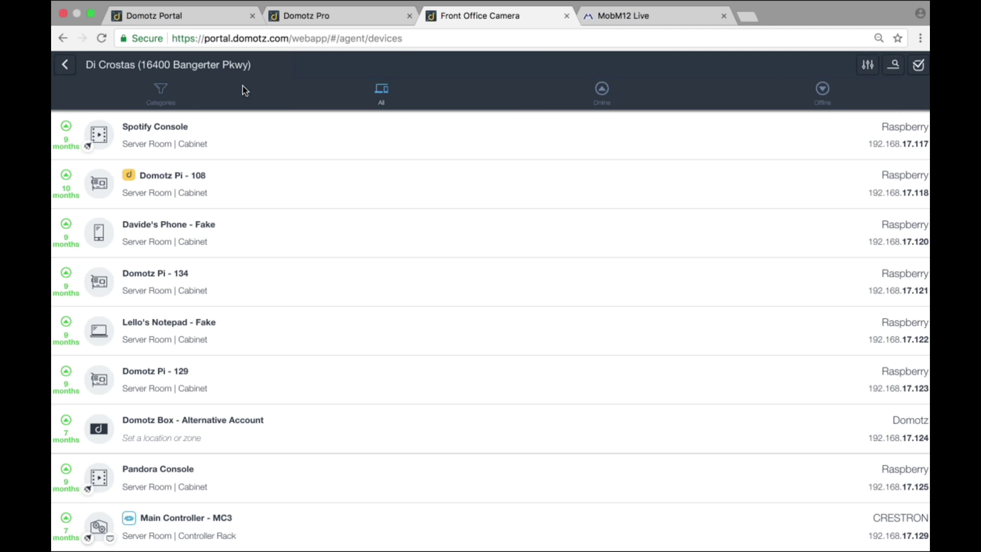
{"action": "left_click", "coordinate": [64, 65]}
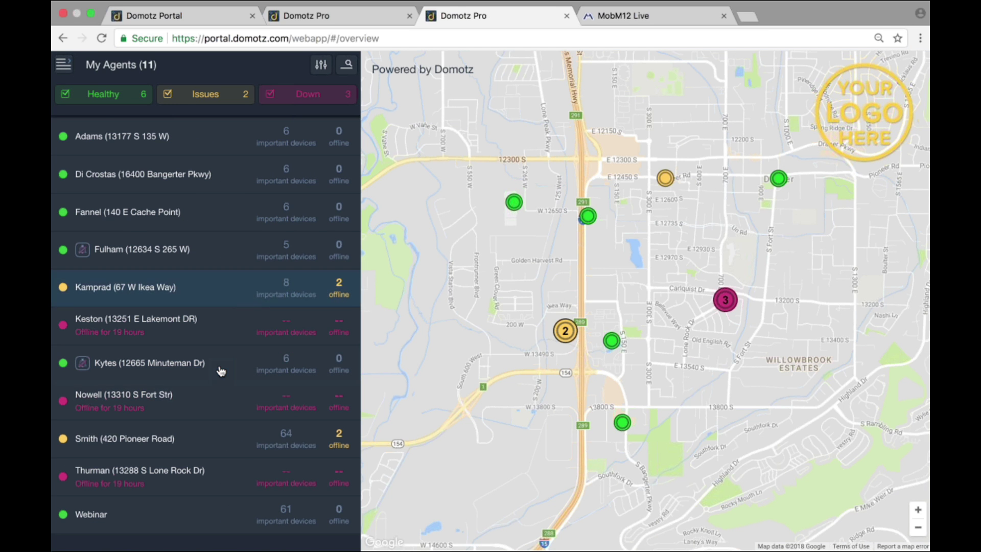
Step: Open the Fulham agent and remove all its offline devices, confirming the removal
{"action": "left_click", "coordinate": [189, 230]}
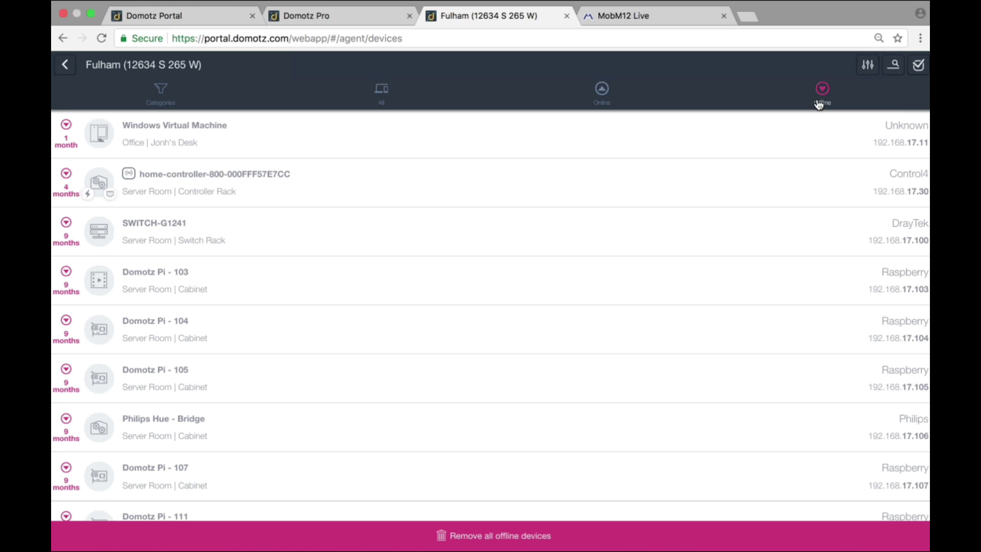
{"action": "scroll", "coordinate": [533, 464], "scroll_direction": "down", "scroll_amount": 1}
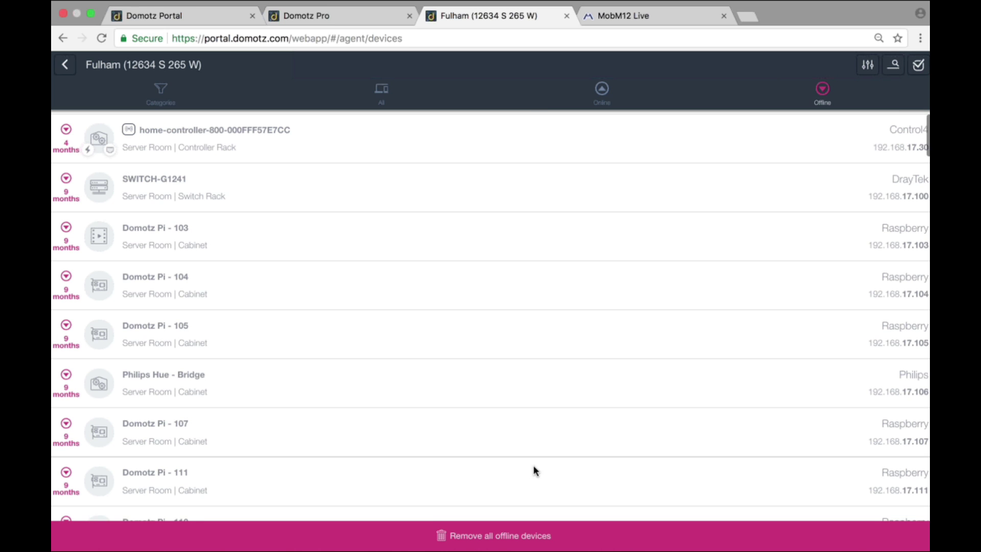
{"action": "left_click", "coordinate": [511, 541]}
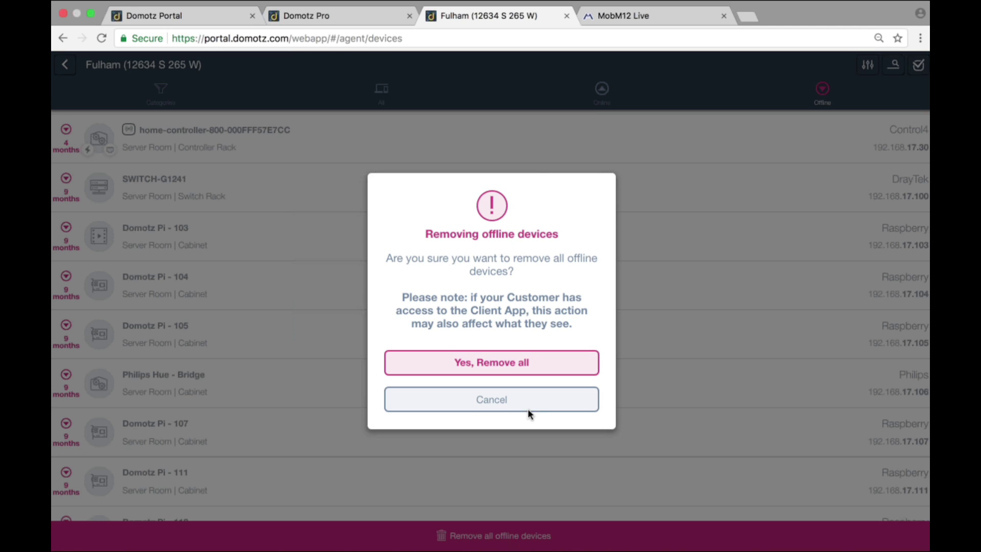
{"action": "key", "text": "Return"}
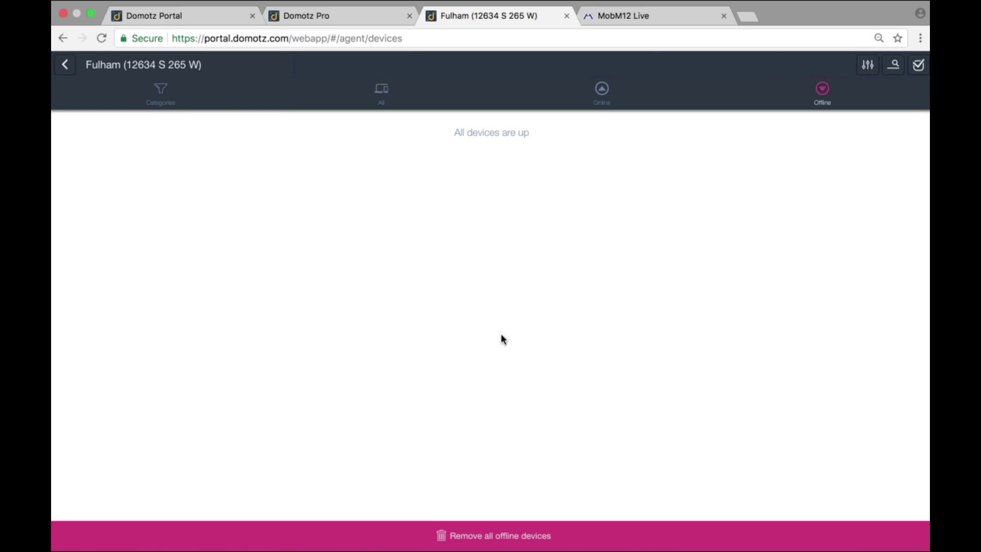
Step: Show all of Fulham's devices, then return to the Fulham dashboard
{"action": "left_click", "coordinate": [385, 106]}
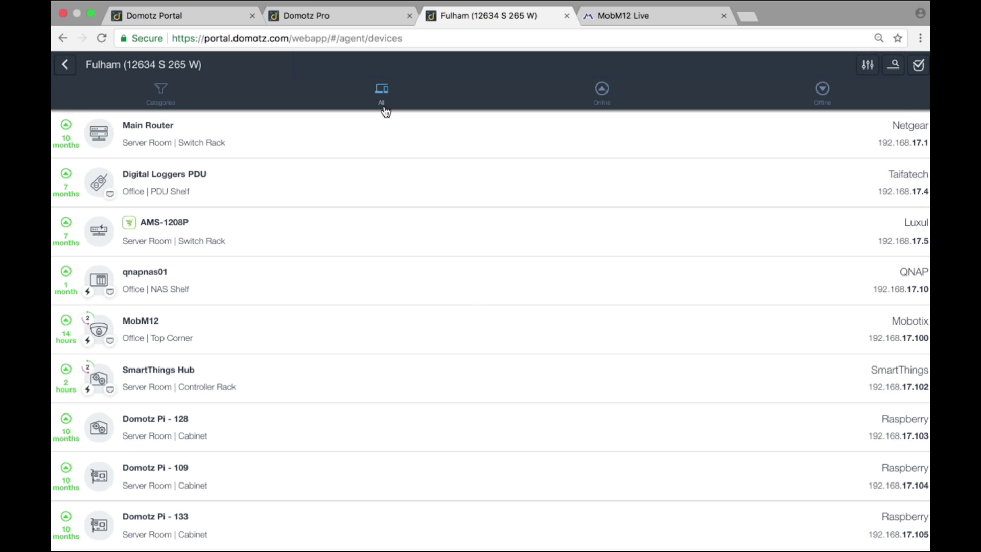
{"action": "left_click", "coordinate": [72, 65]}
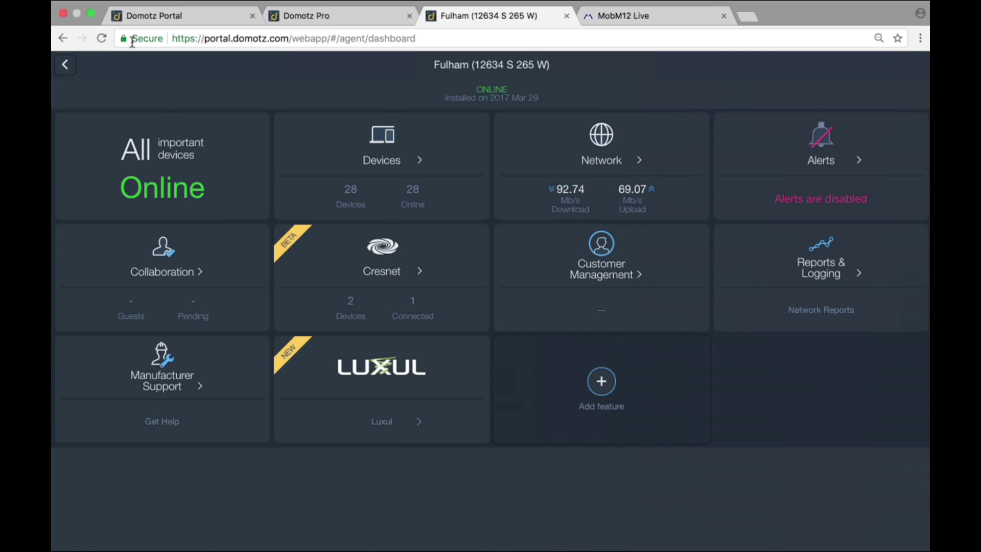
Step: Switch to Domotz Portal and open Edit details for the offline Thurman agent
{"action": "left_click", "coordinate": [181, 19]}
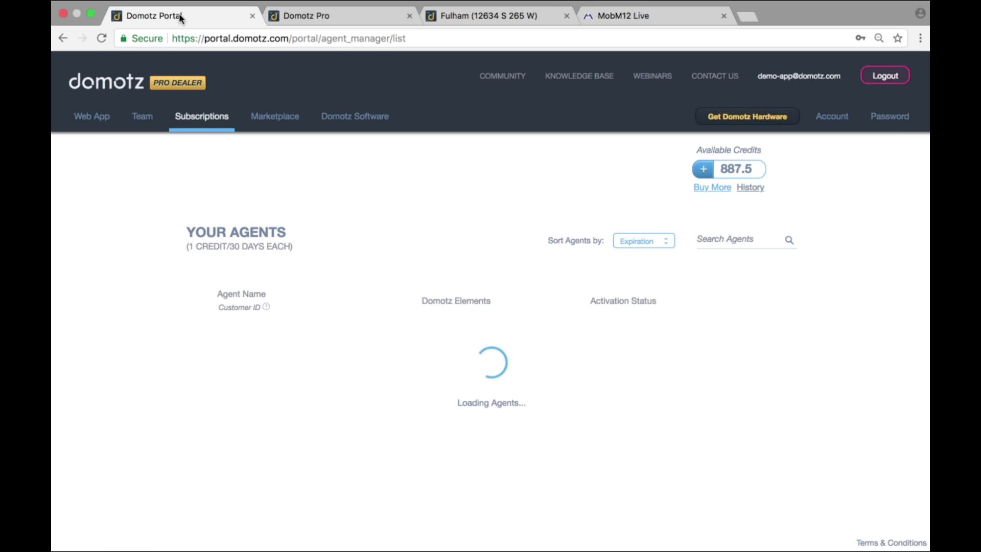
{"action": "mouse_move", "coordinate": [674, 531]}
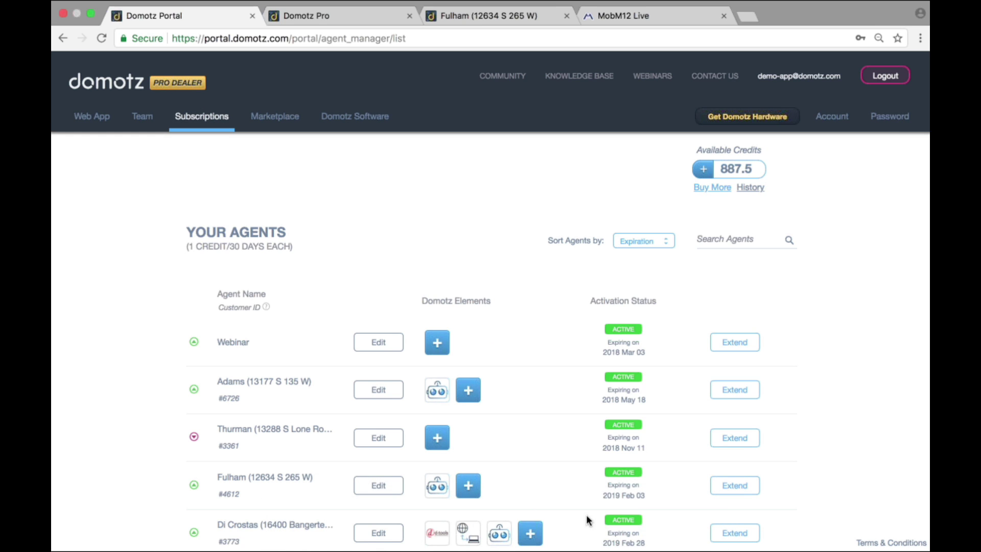
{"action": "left_click", "coordinate": [374, 430]}
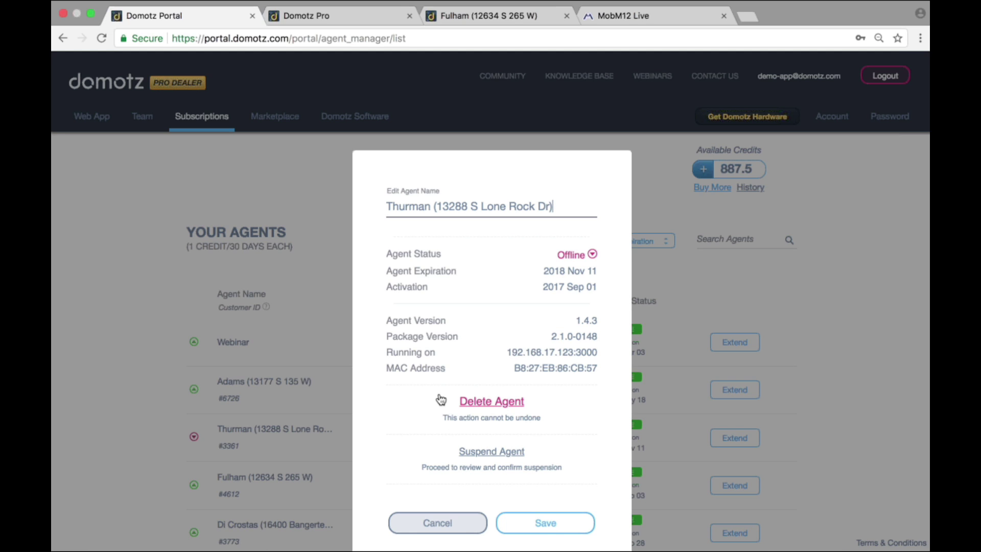
Step: Cancel the Thurman agent's Edit dialog without saving, returning to the subscriptions list with 887.5 credits
{"action": "key", "text": "Tab"}
{"action": "key", "text": "Return"}
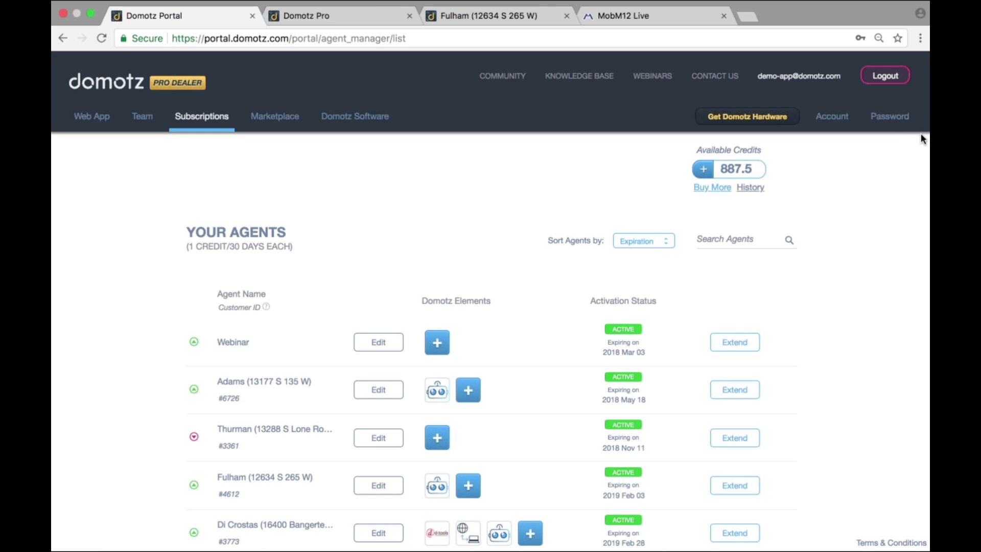
Step: Browse the Knowledge Base User Guides page, then switch over to the Q&A presentation slide
{"action": "left_click", "coordinate": [574, 79]}
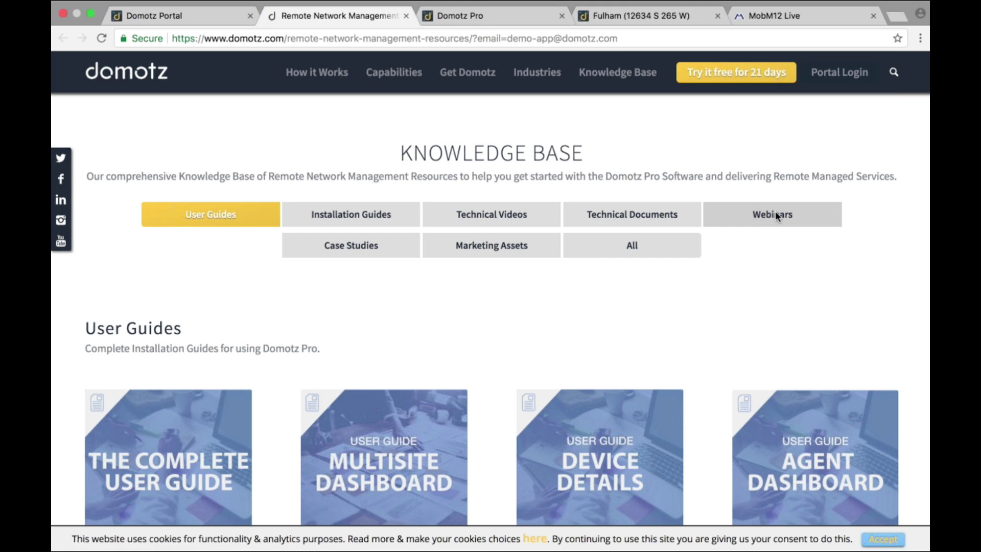
{"action": "scroll", "coordinate": [688, 302], "scroll_direction": "down", "scroll_amount": 2}
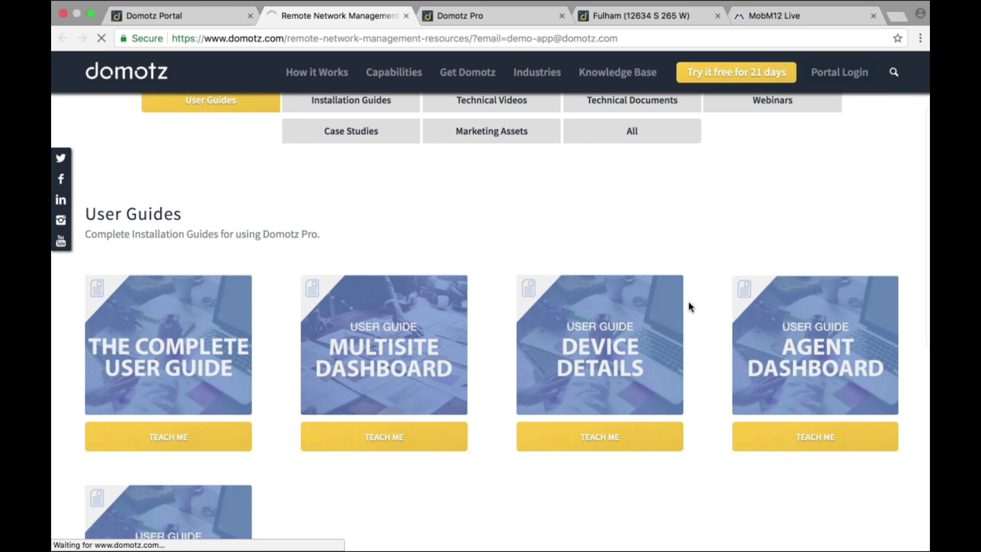
{"action": "scroll", "coordinate": [547, 148], "scroll_direction": "up", "scroll_amount": 2}
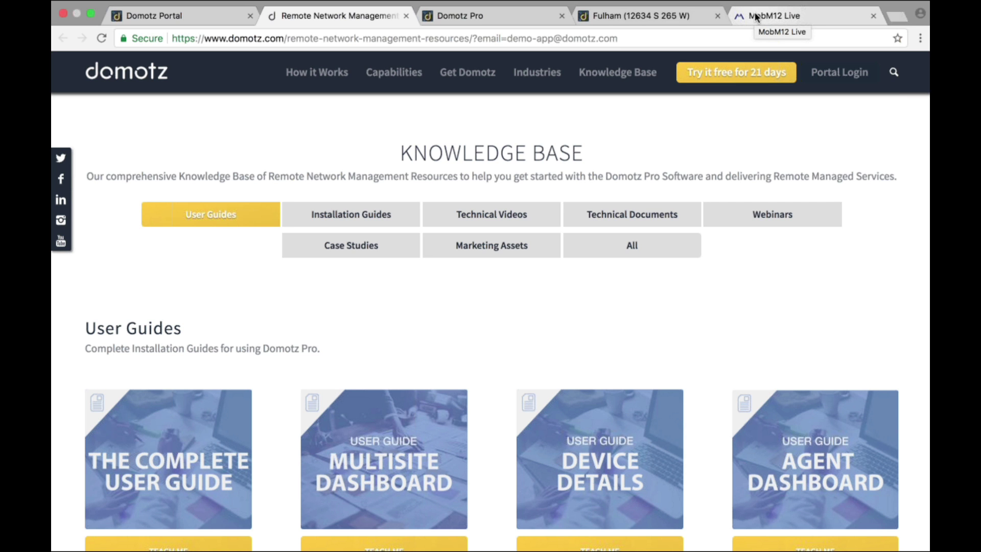
{"action": "key", "text": "ctrl+Right"}
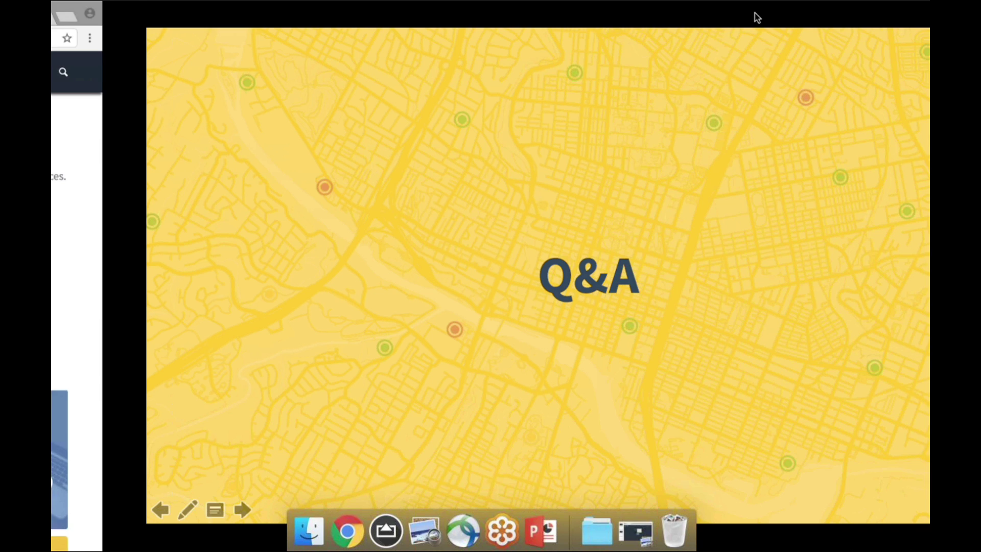
Step: Advance past the Q&A slide, end the slideshow, and return to the Knowledge Base page
{"action": "key", "text": "Right"}
{"action": "key", "text": "Escape"}
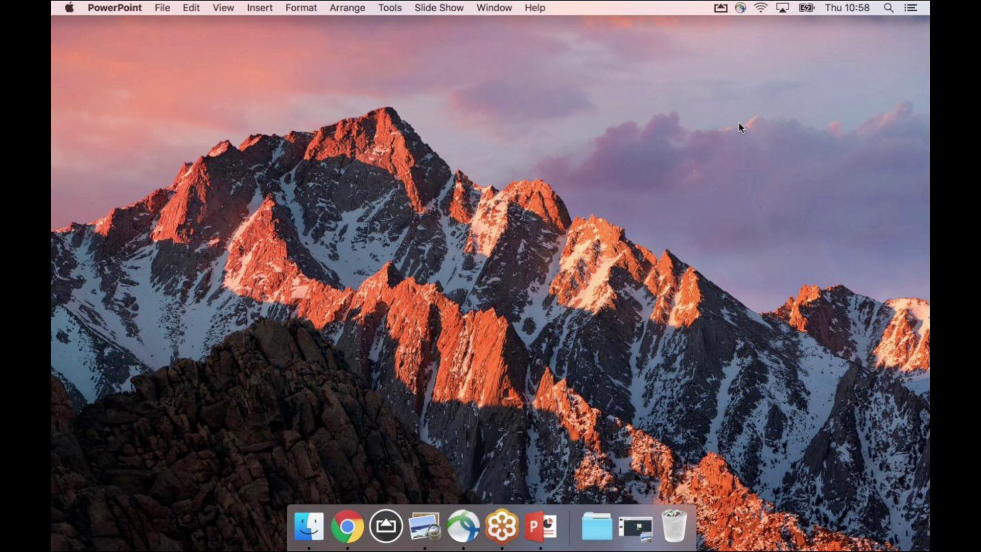
{"action": "key", "text": "ctrl+Left"}
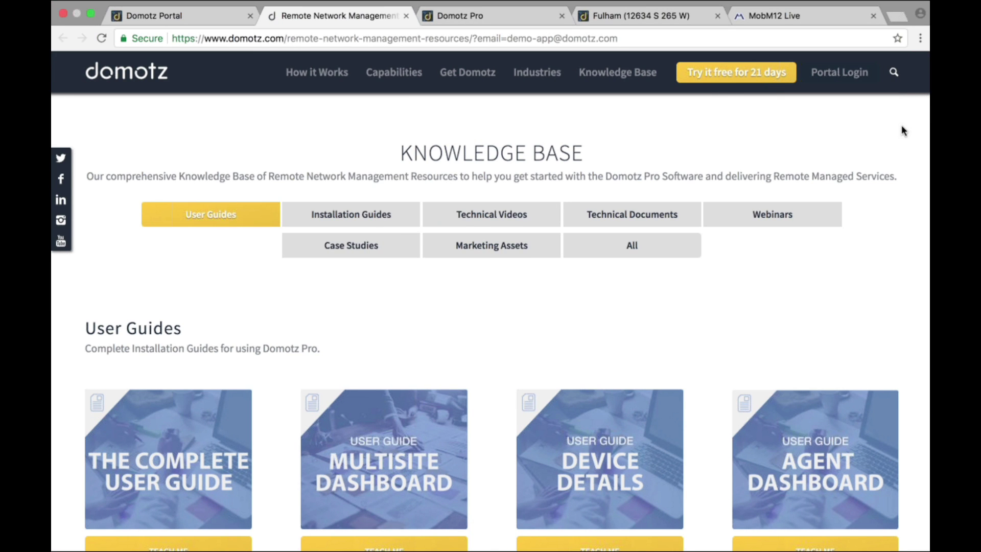